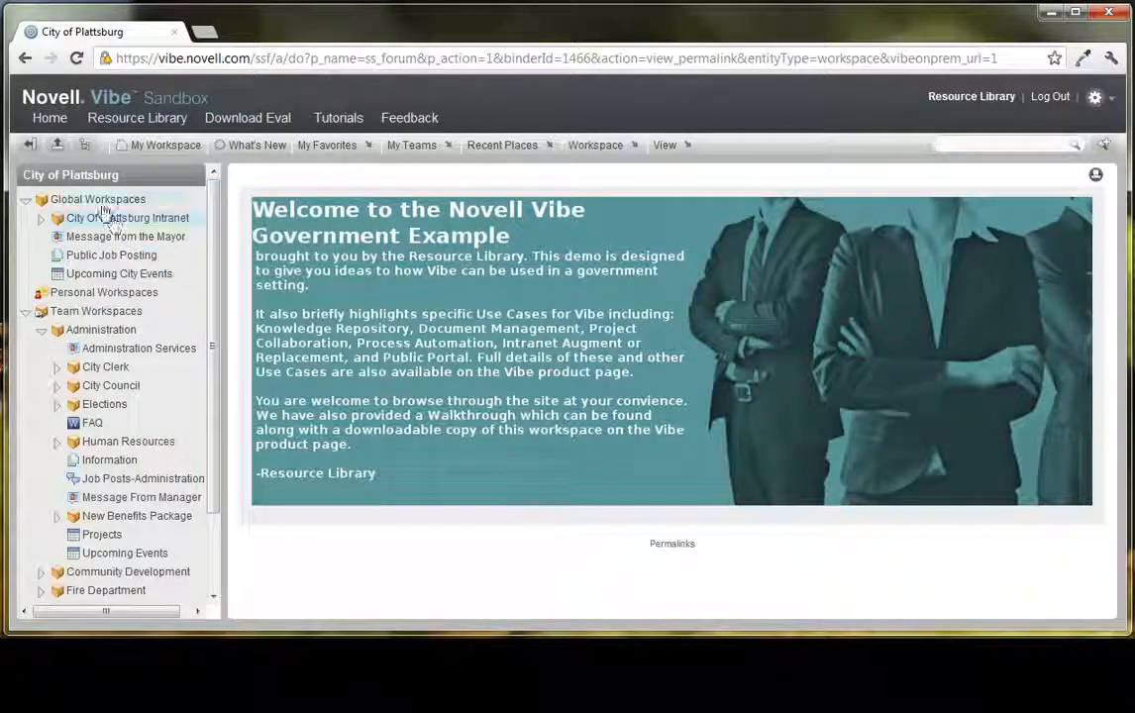
- Open the Global Workspaces landing page and collapse the workspace tree sidebar
click(102, 200)
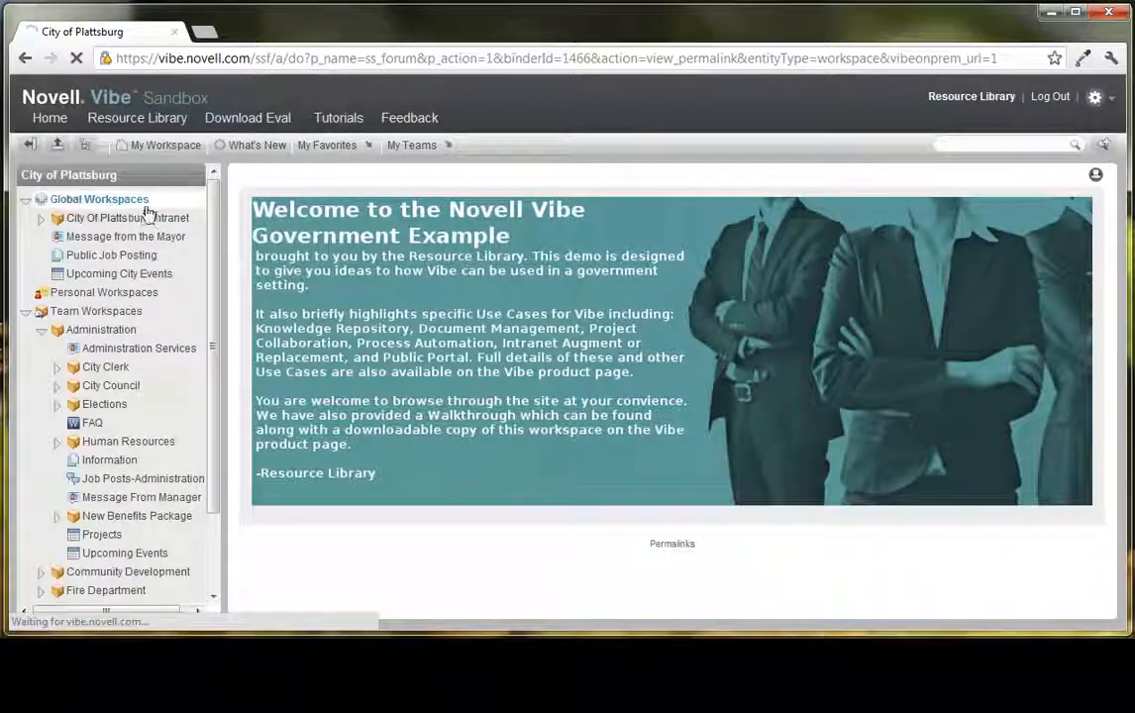
scroll(726, 357, down, 1)
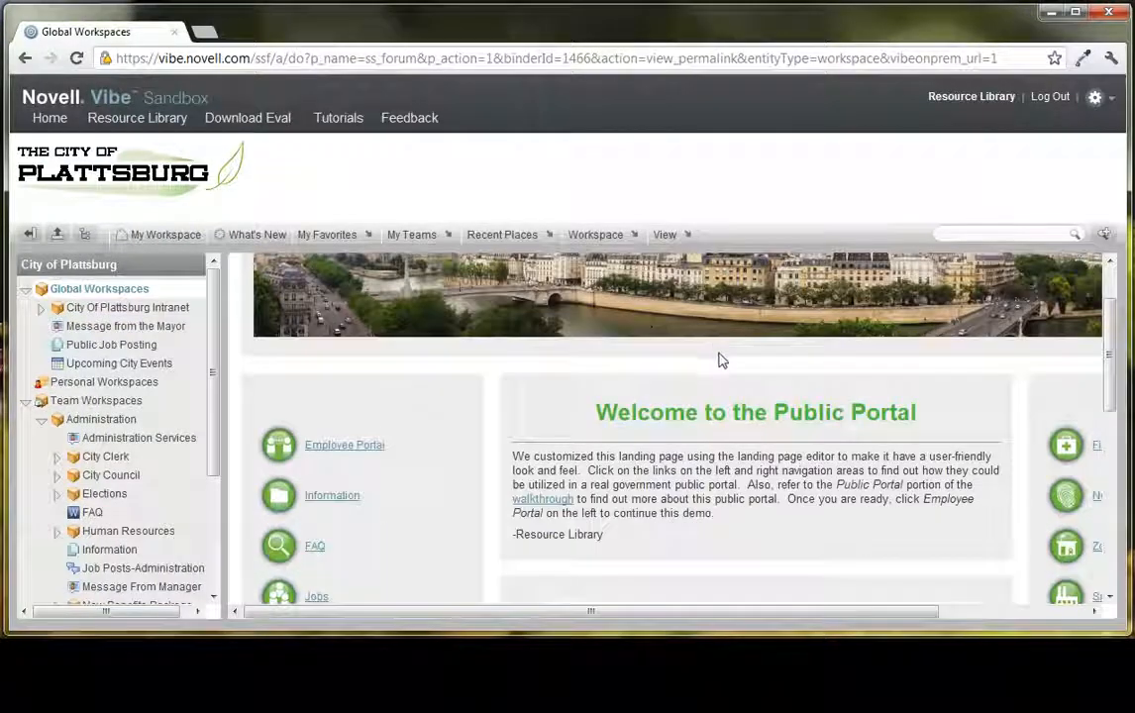
click(31, 234)
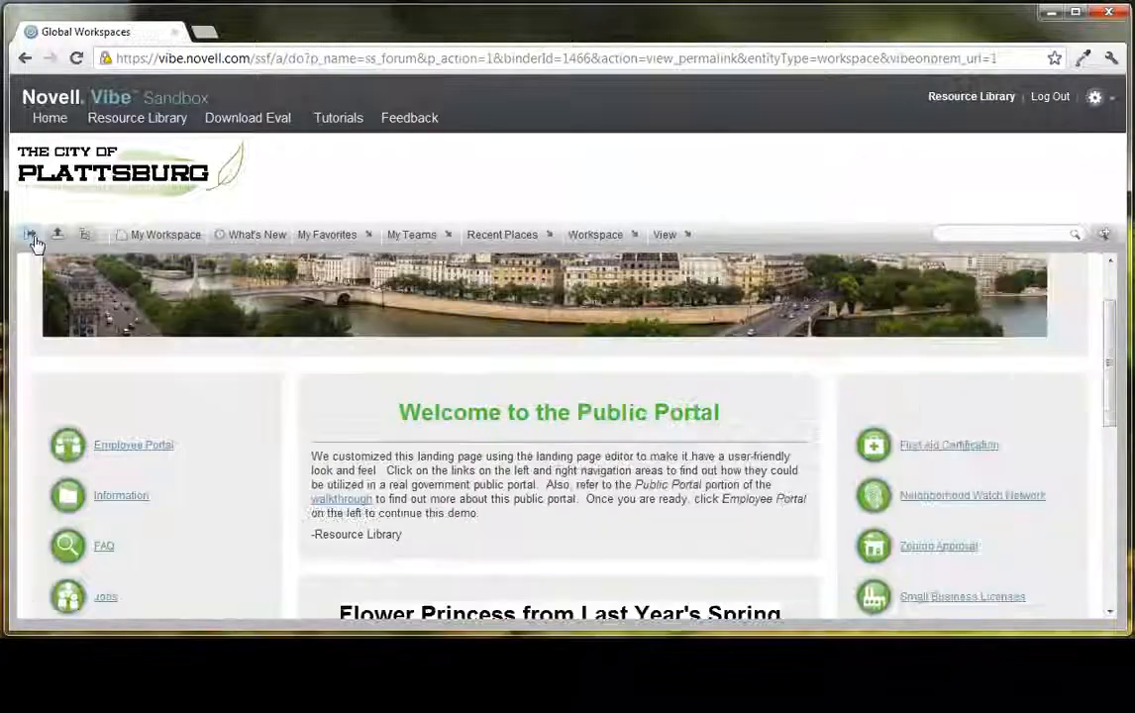
- Examine the public portal page's banner, welcome text, side link lists and news sections
scroll(588, 388, down, 6)
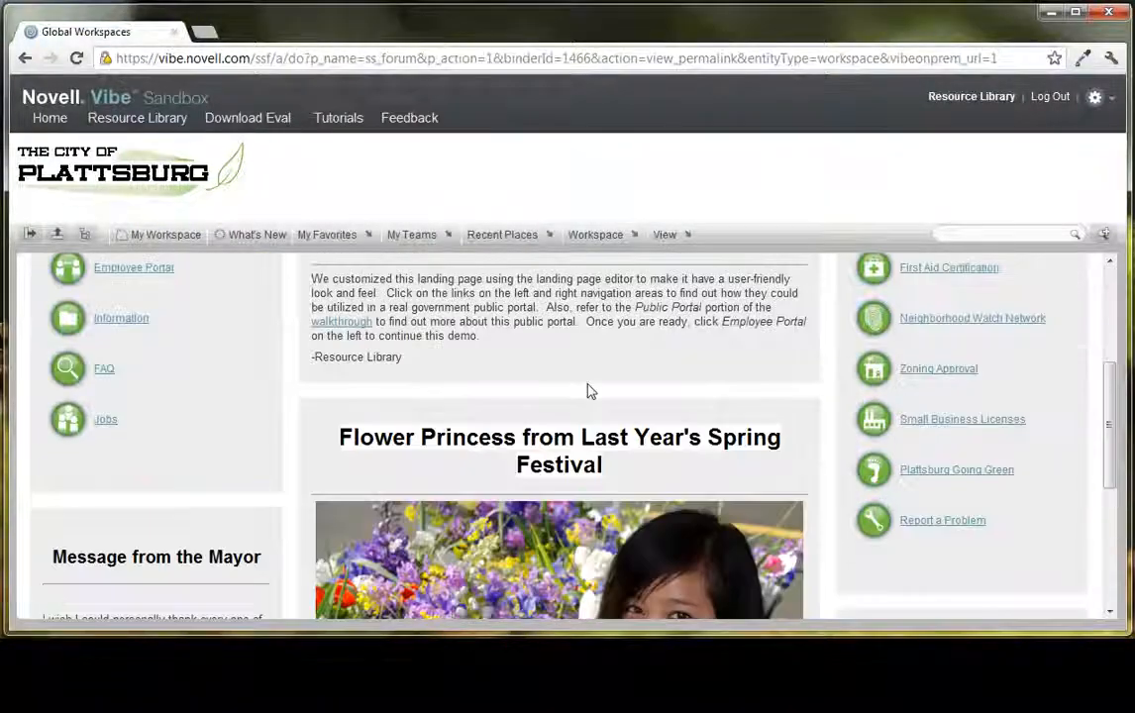
scroll(584, 394, up, 5)
scroll(578, 400, up, 2)
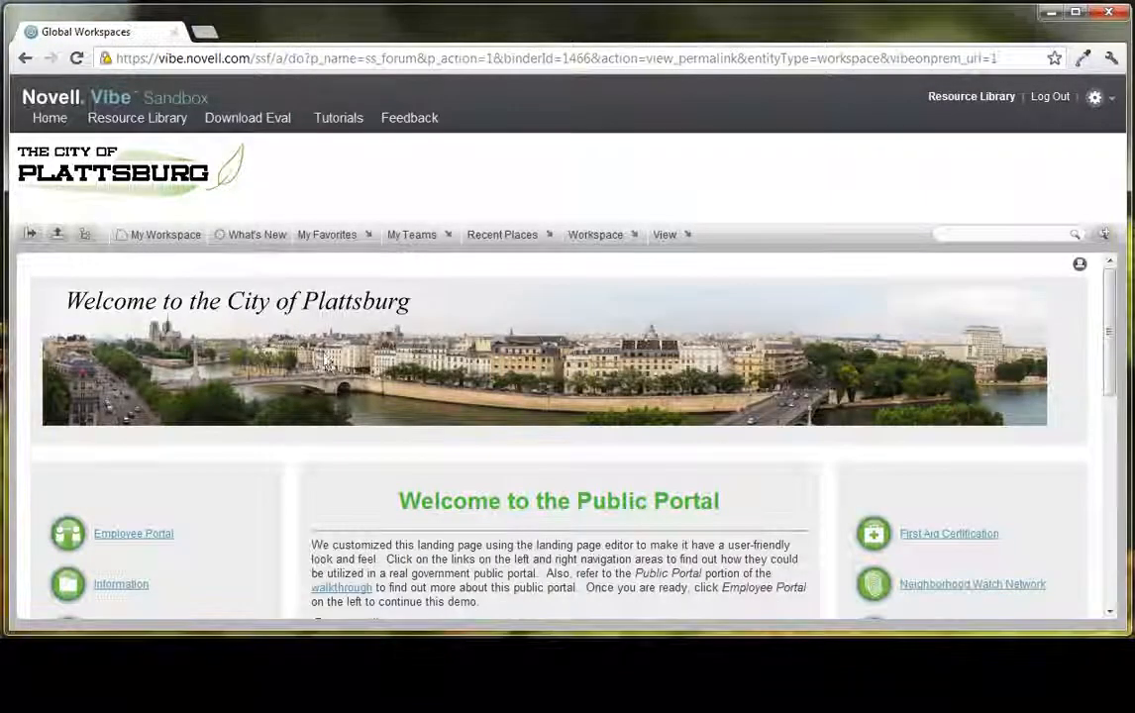
scroll(296, 327, down, 3)
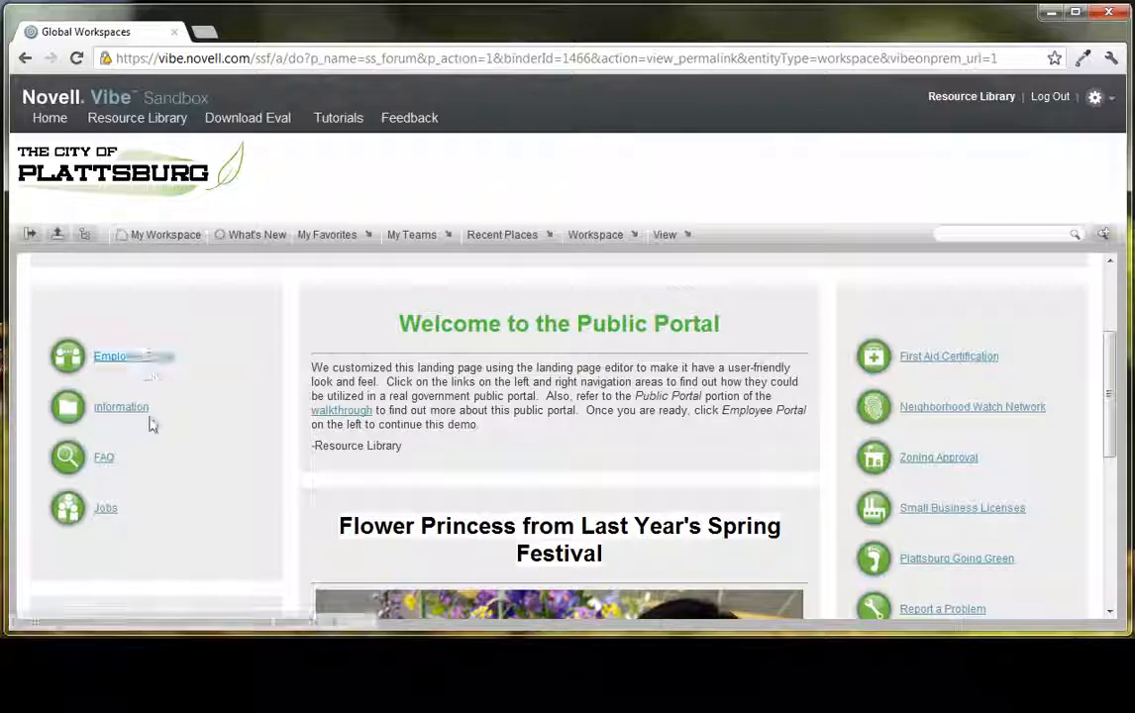
scroll(505, 353, down, 2)
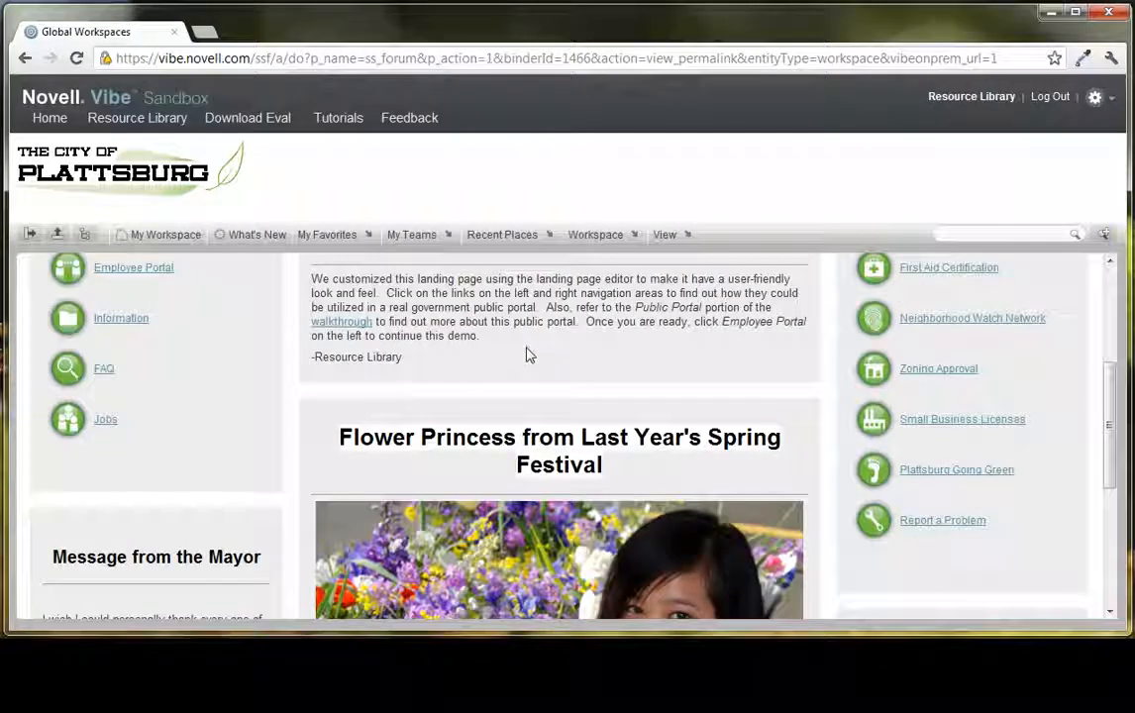
scroll(528, 357, up, 3)
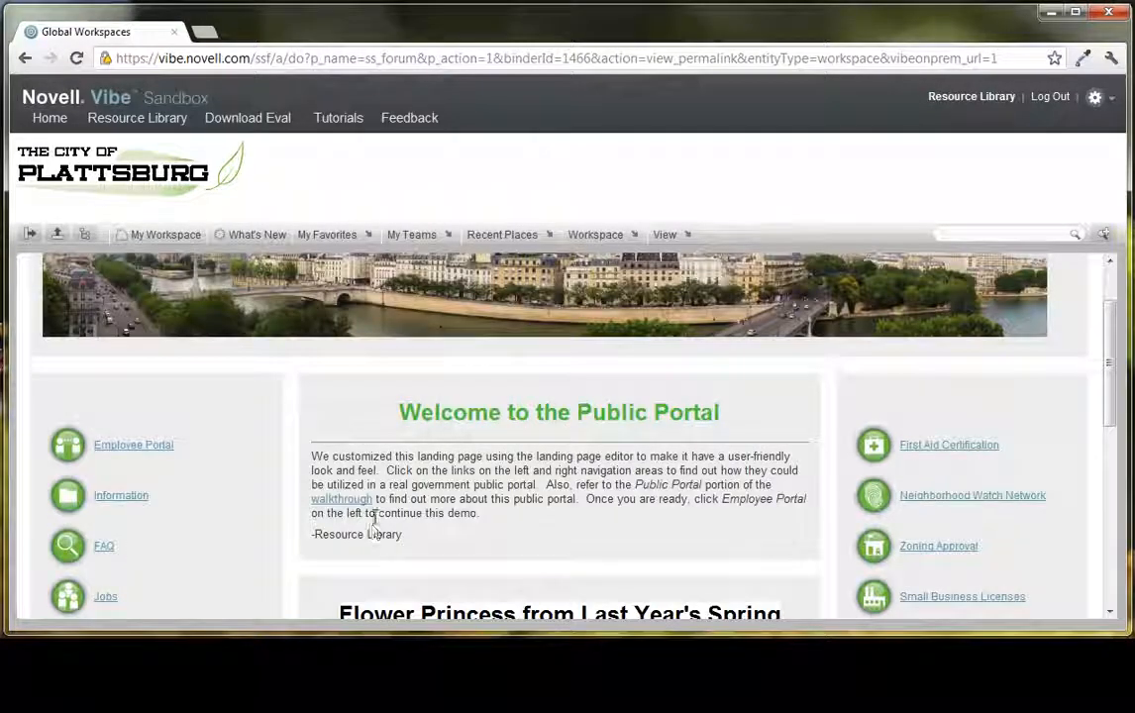
scroll(598, 462, down, 2)
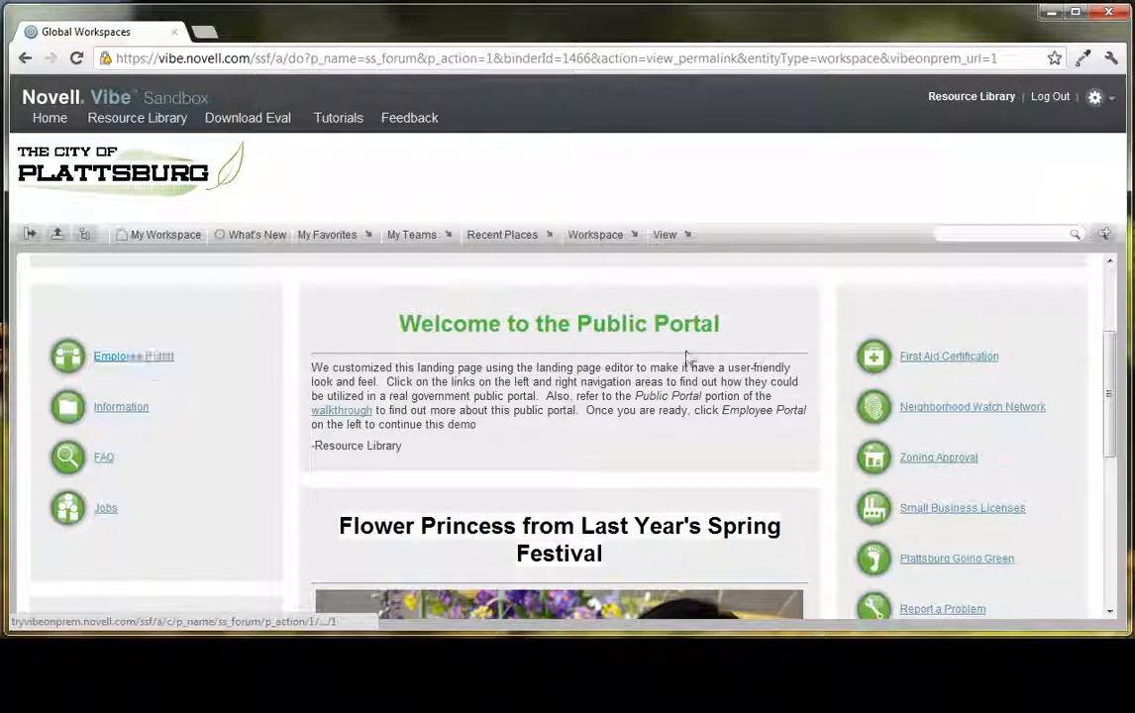
scroll(710, 366, down, 1)
scroll(194, 361, up, 1)
- Open the Employee Portal and review the intranet's departments, document management, knowledge repository, collaboration and process automation sections
click(107, 358)
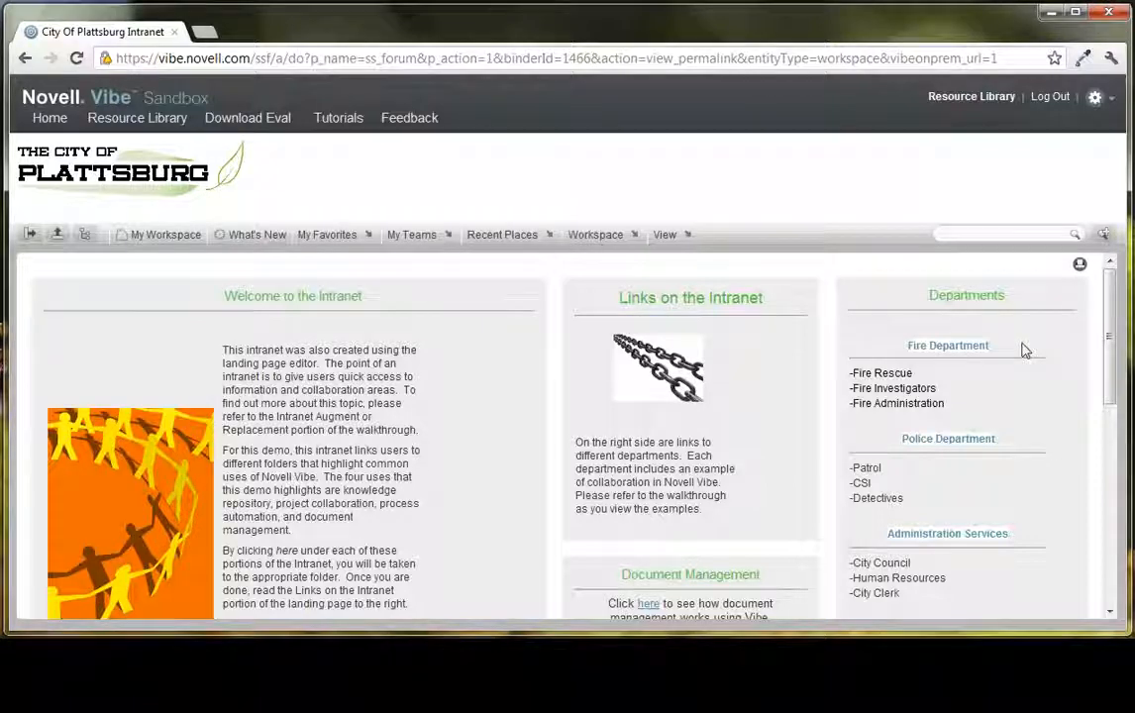
scroll(1025, 351, down, 1)
scroll(1021, 372, down, 4)
scroll(693, 406, up, 2)
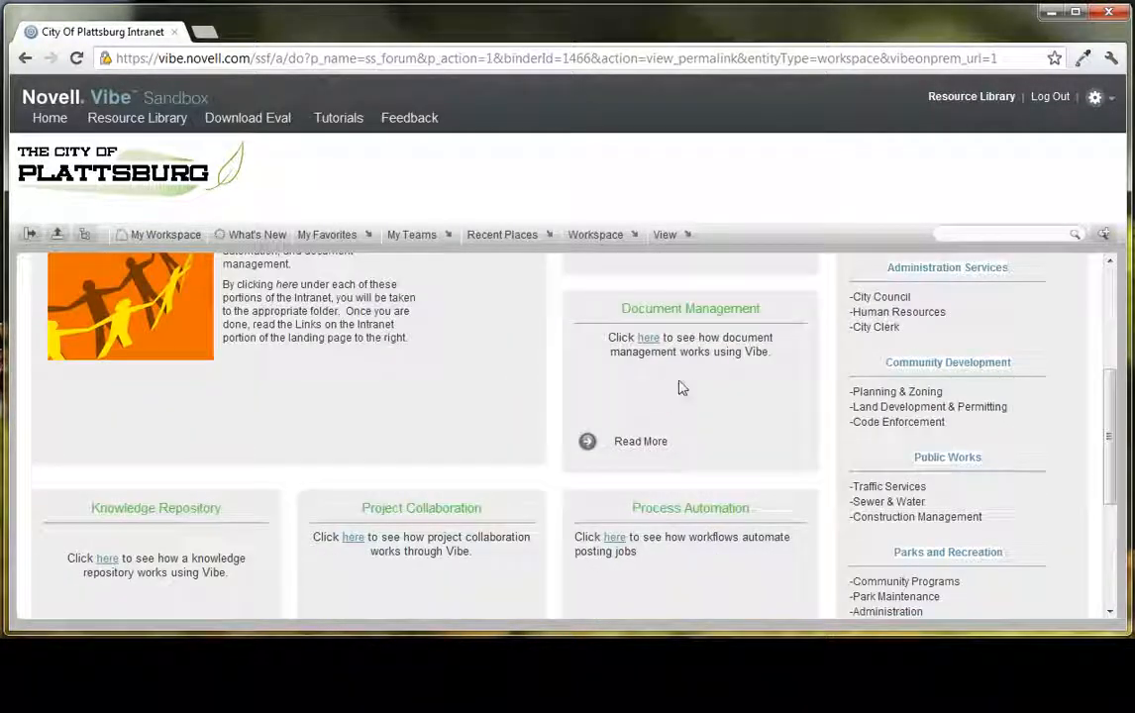
scroll(684, 383, down, 1)
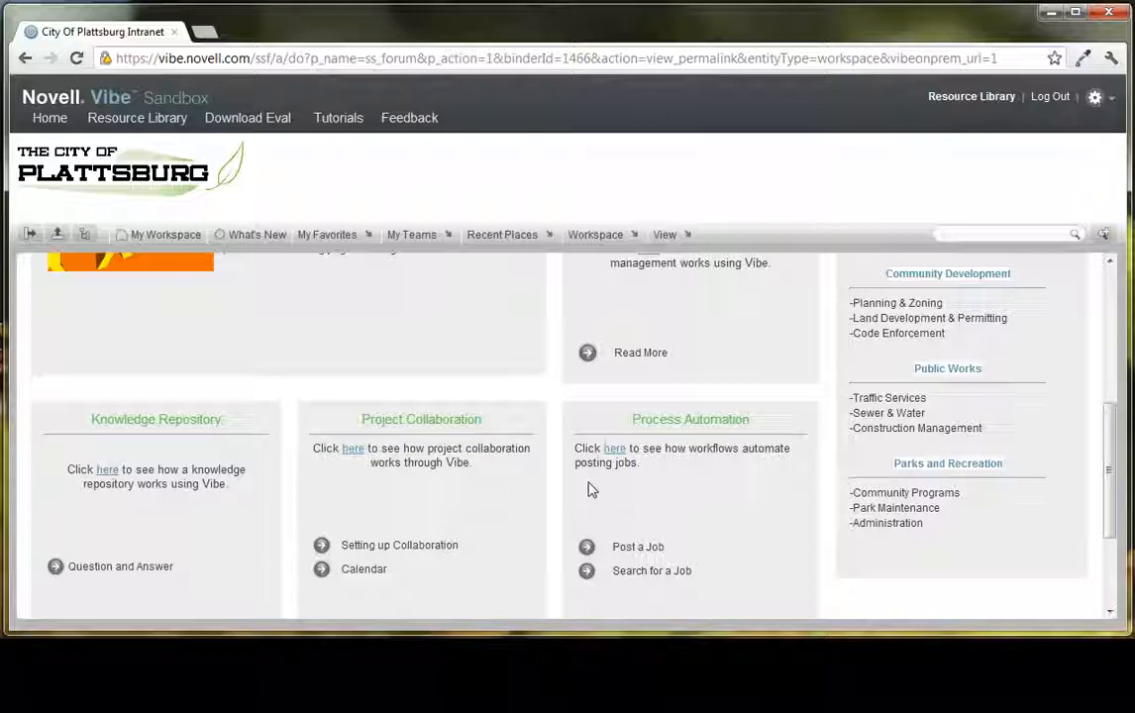
scroll(545, 476, up, 5)
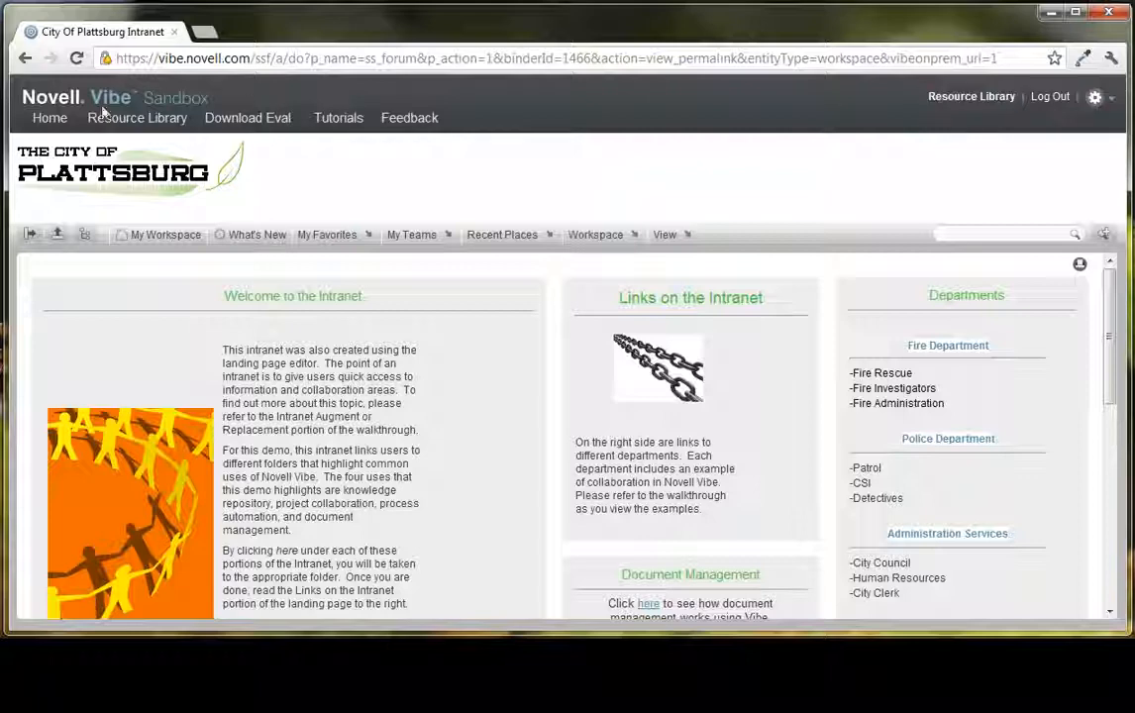
- Return to the home page and open the Example Landing Page workspace from My Workspace
click(49, 119)
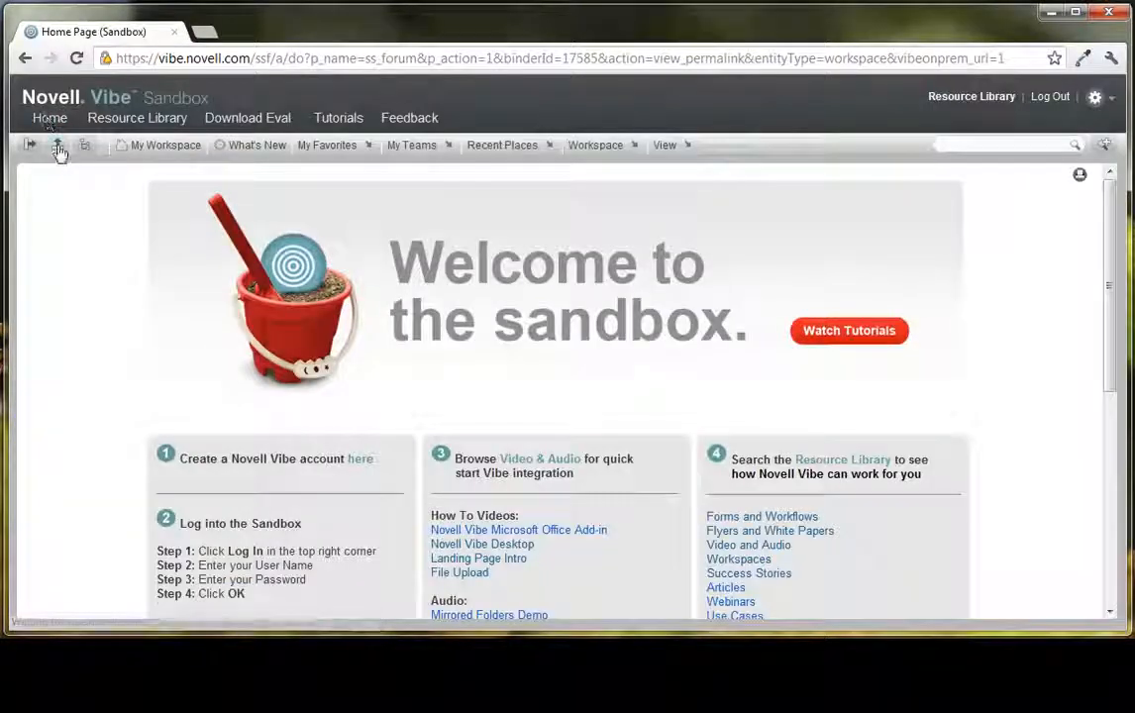
click(179, 149)
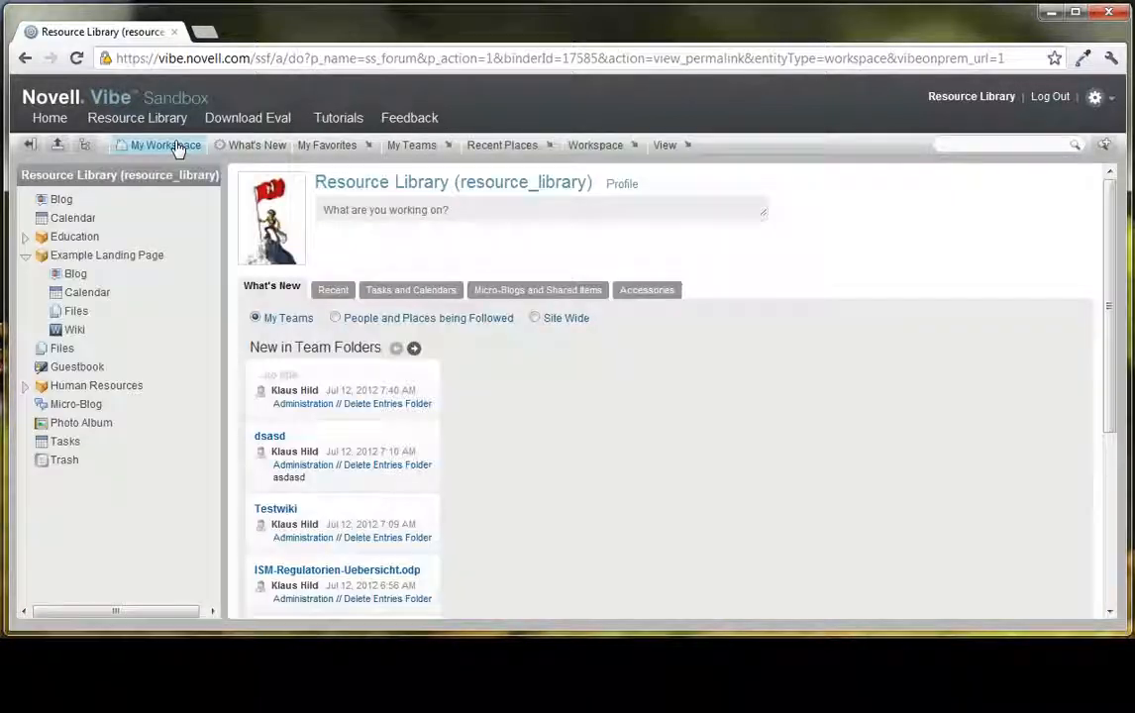
click(111, 257)
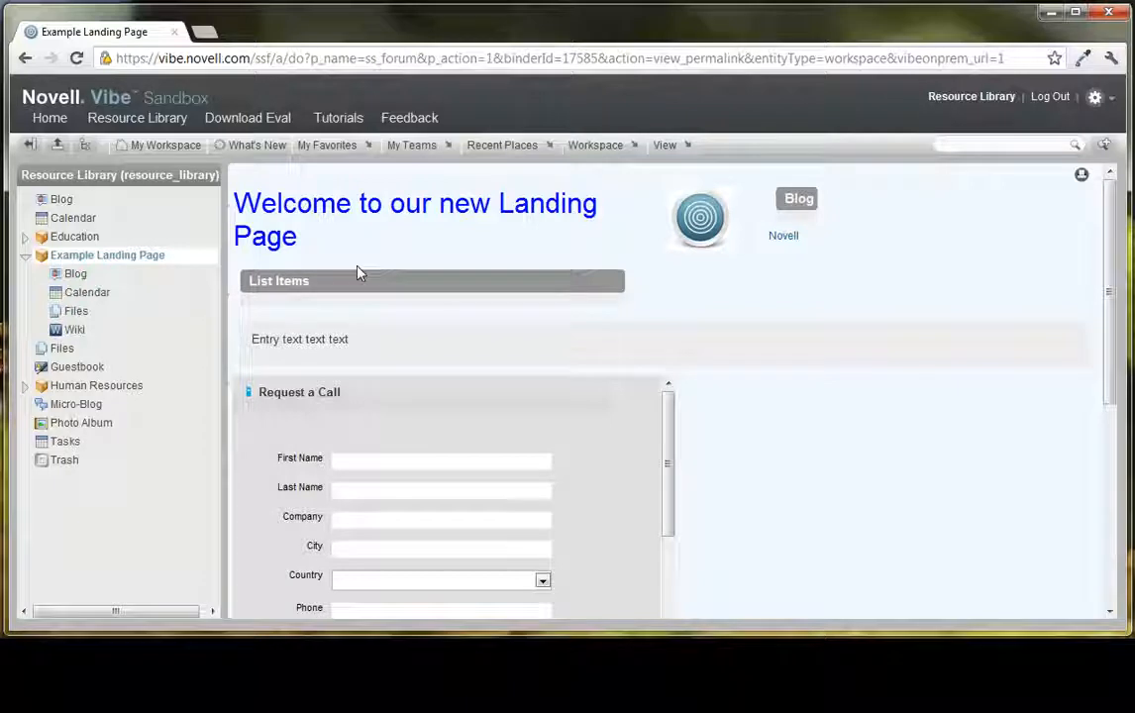
- Open the Example Landing Page workspace for editing and review the elements in its layout
click(614, 146)
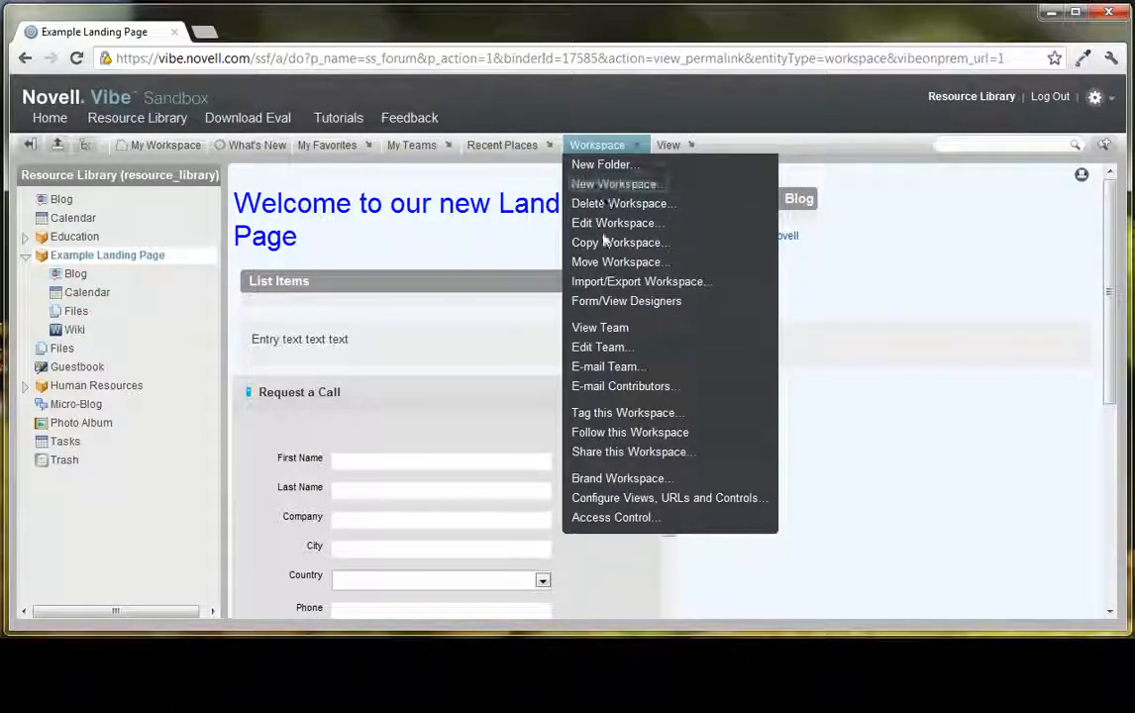
click(603, 224)
scroll(553, 291, down, 5)
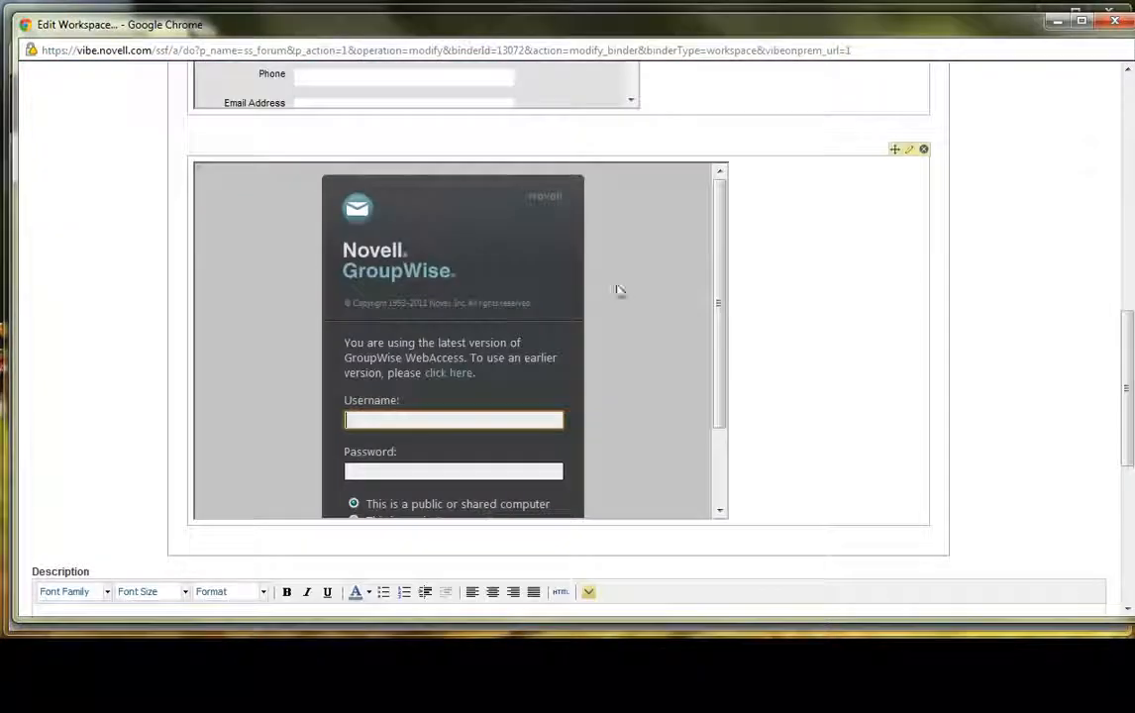
scroll(951, 322, up, 6)
scroll(476, 381, down, 3)
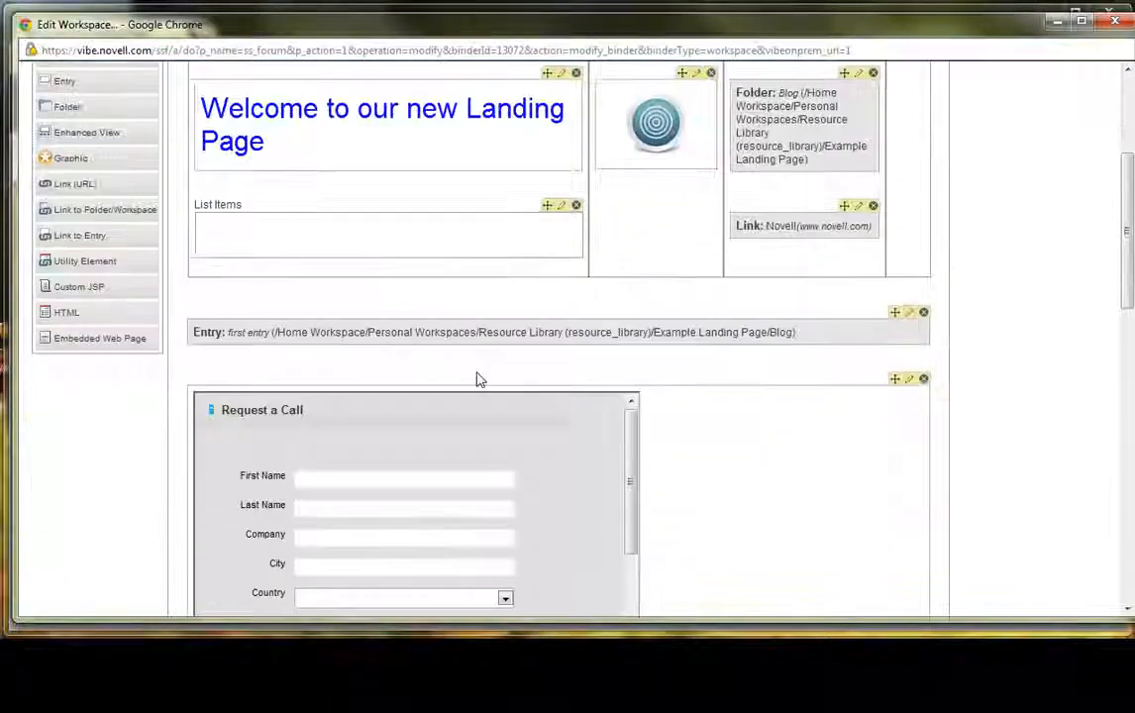
scroll(925, 385, up, 3)
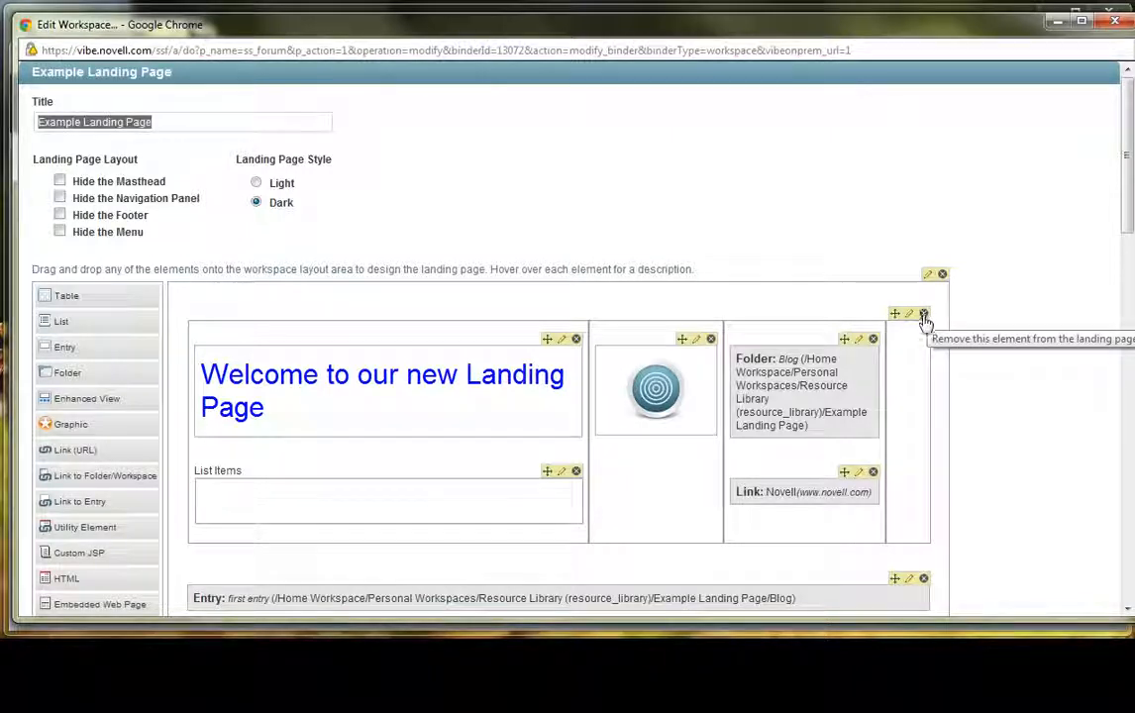
- Delete the table, blog entry, Request a Call form and GroupWise login elements from the landing page layout and save the workspace
click(924, 315)
click(596, 368)
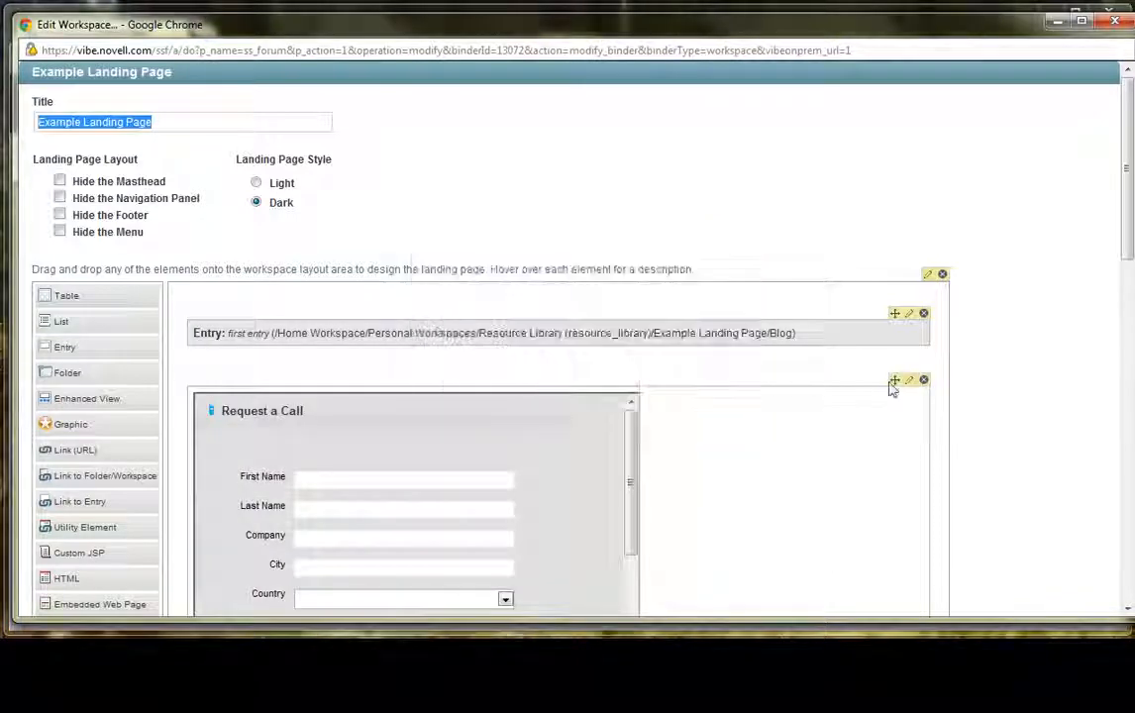
click(923, 314)
click(596, 368)
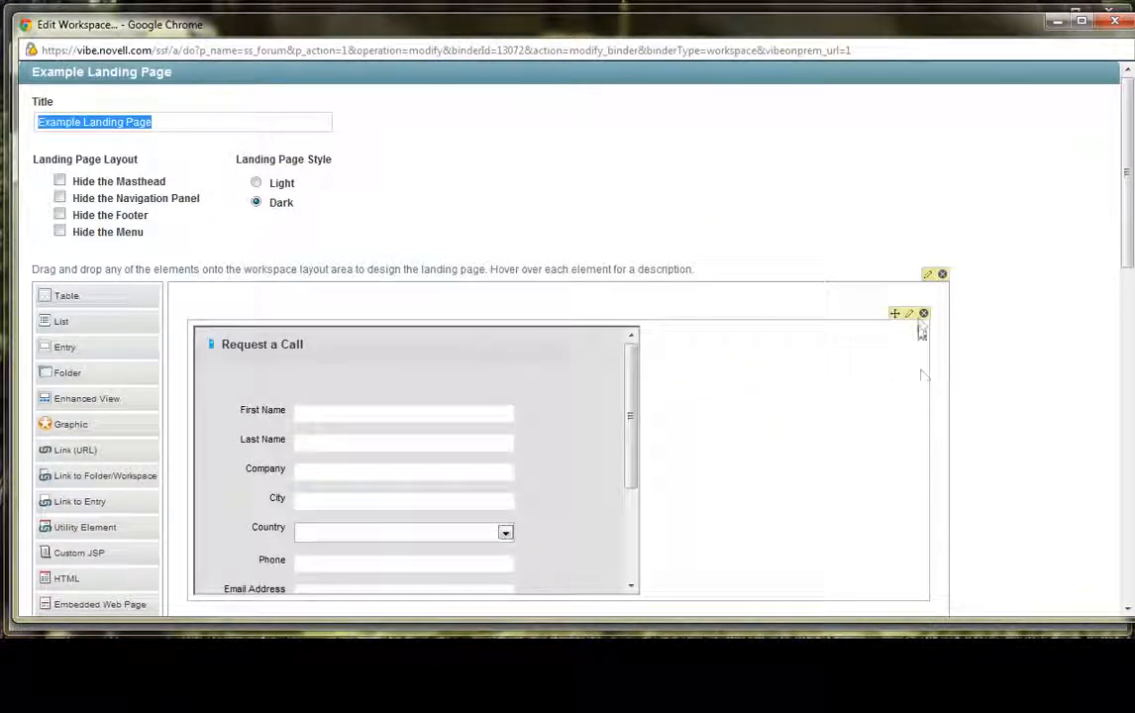
click(923, 314)
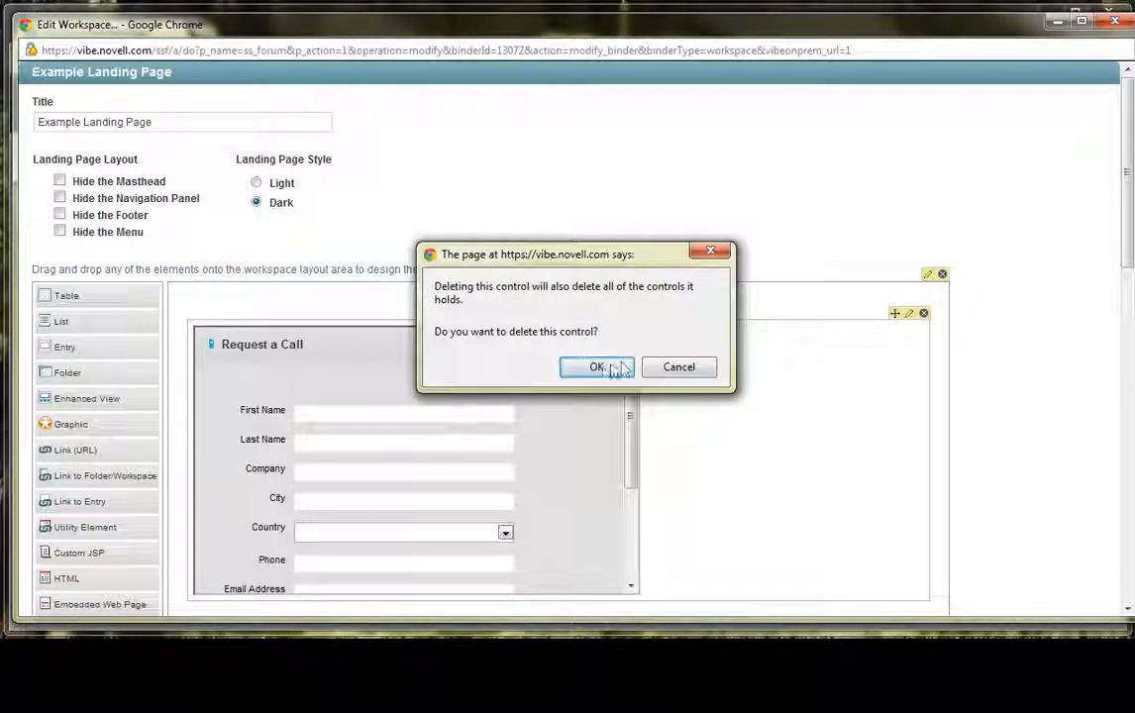
click(598, 368)
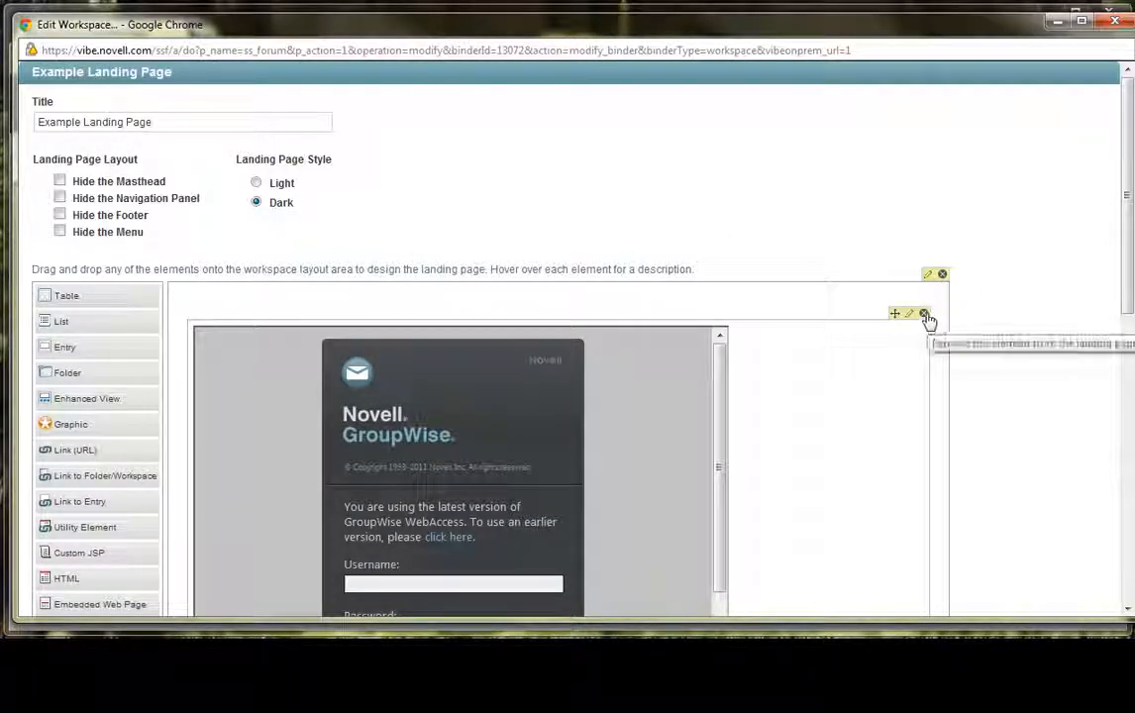
click(924, 313)
click(596, 366)
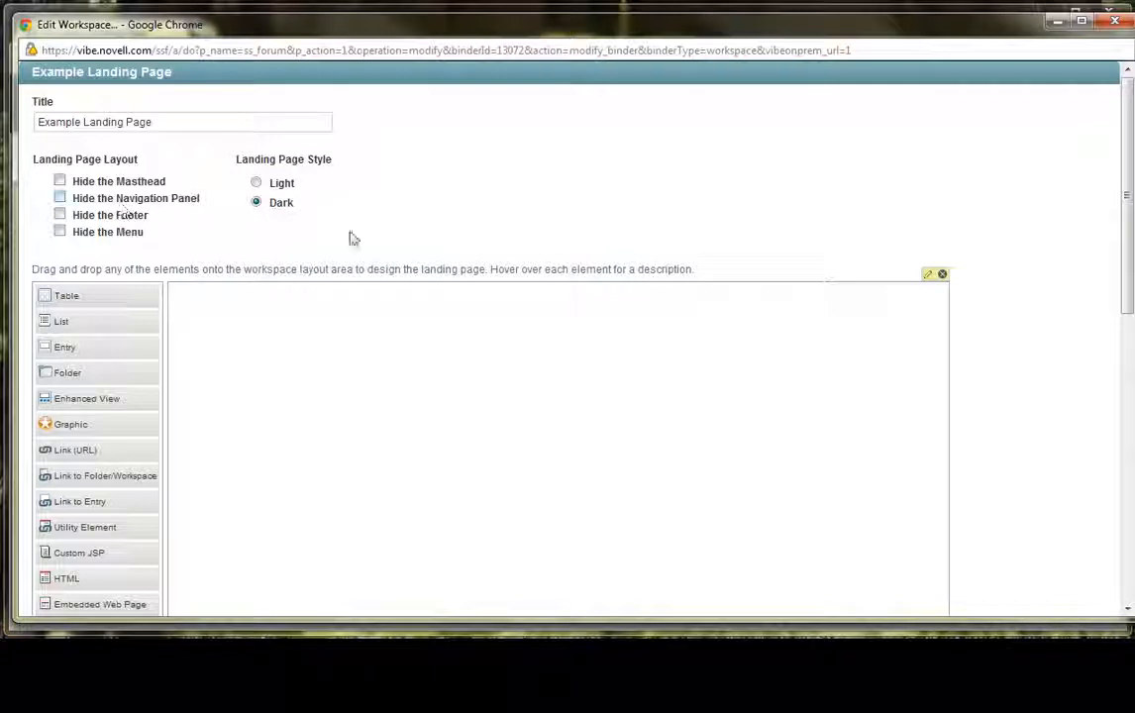
scroll(1034, 410, down, 7)
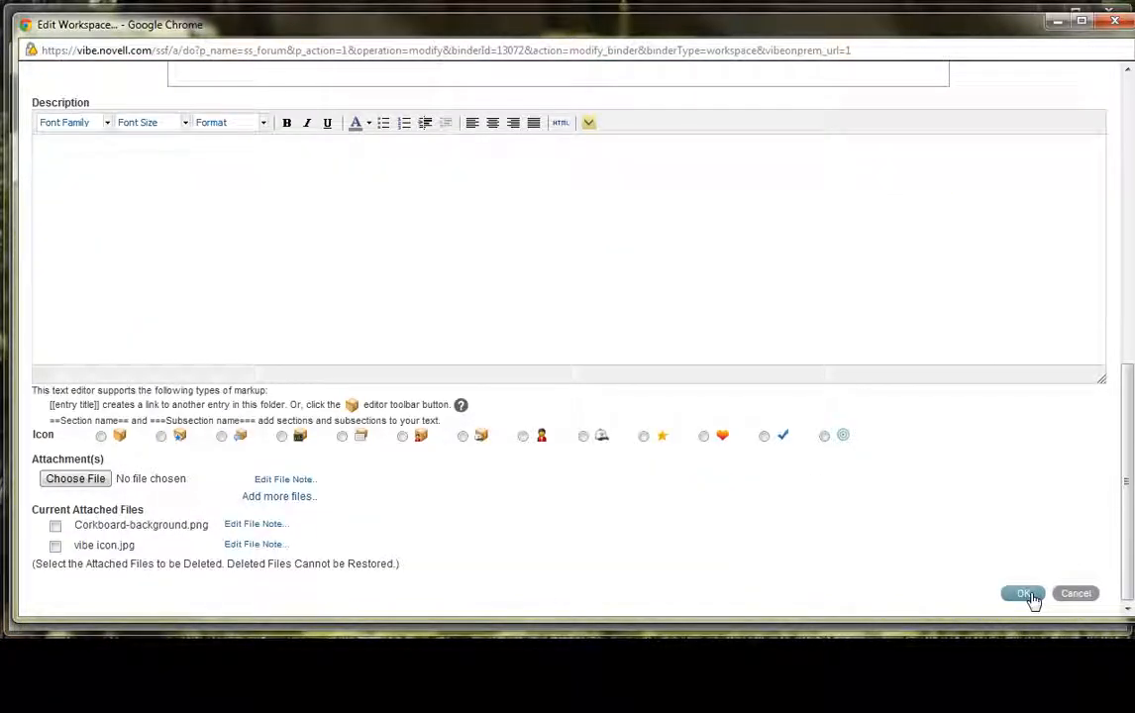
click(1027, 595)
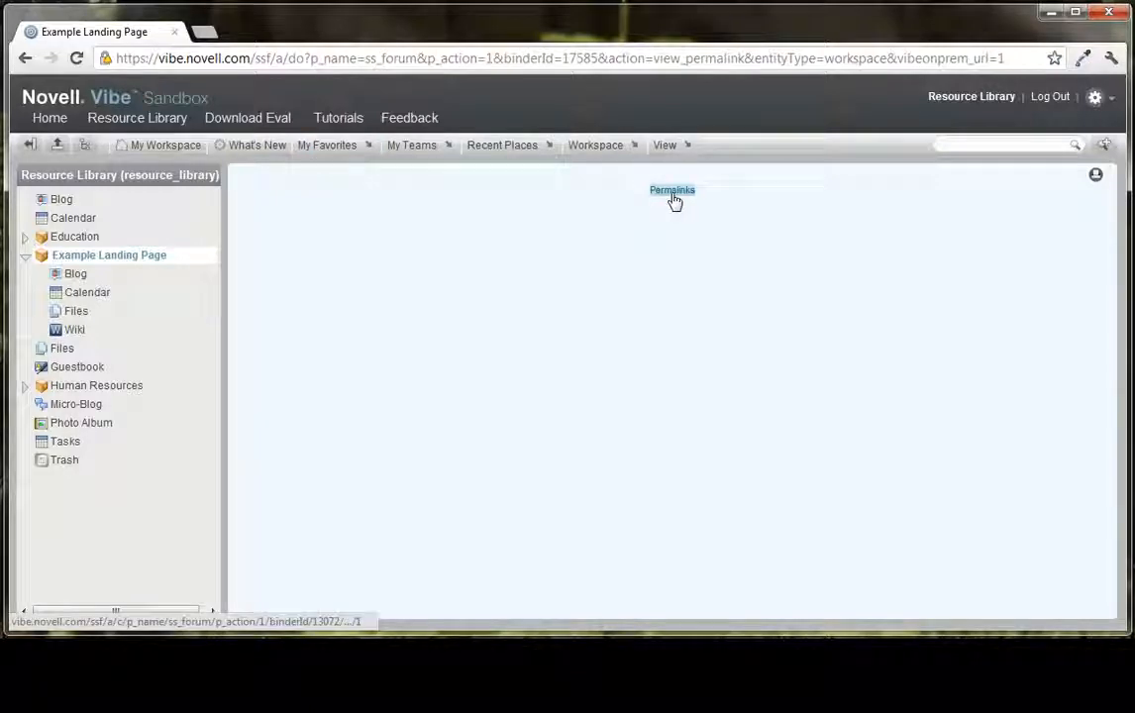
- Reopen the Example Landing Page for editing and add a table with 5 columns to its empty layout
click(599, 146)
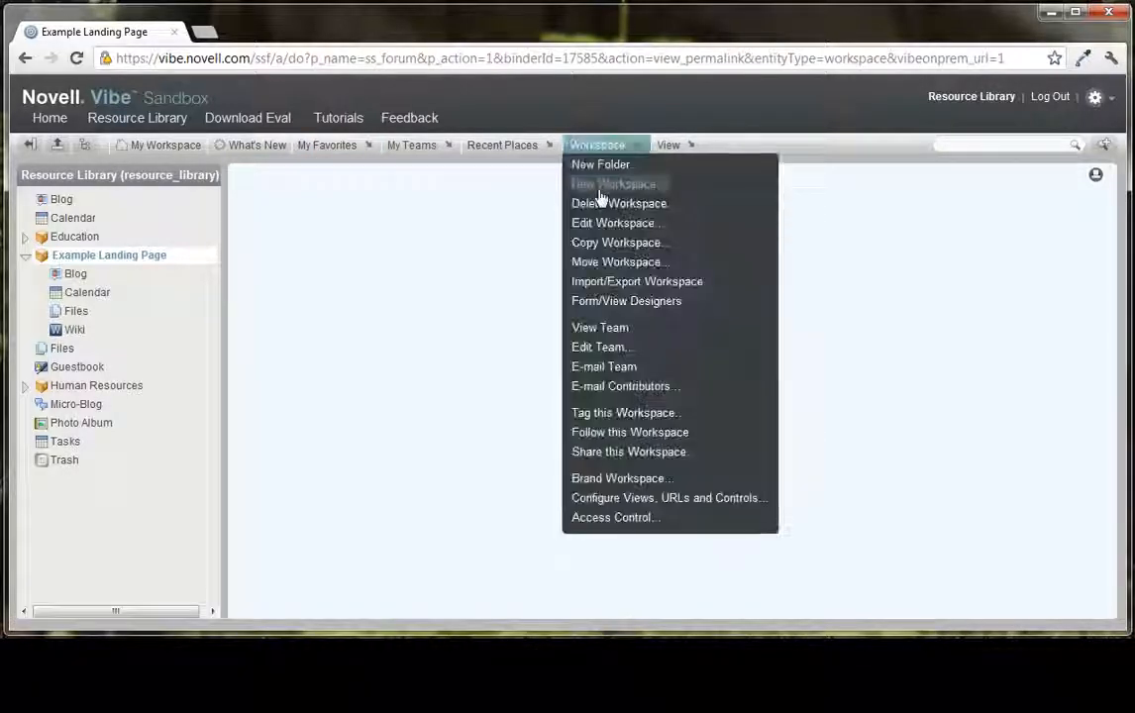
click(609, 222)
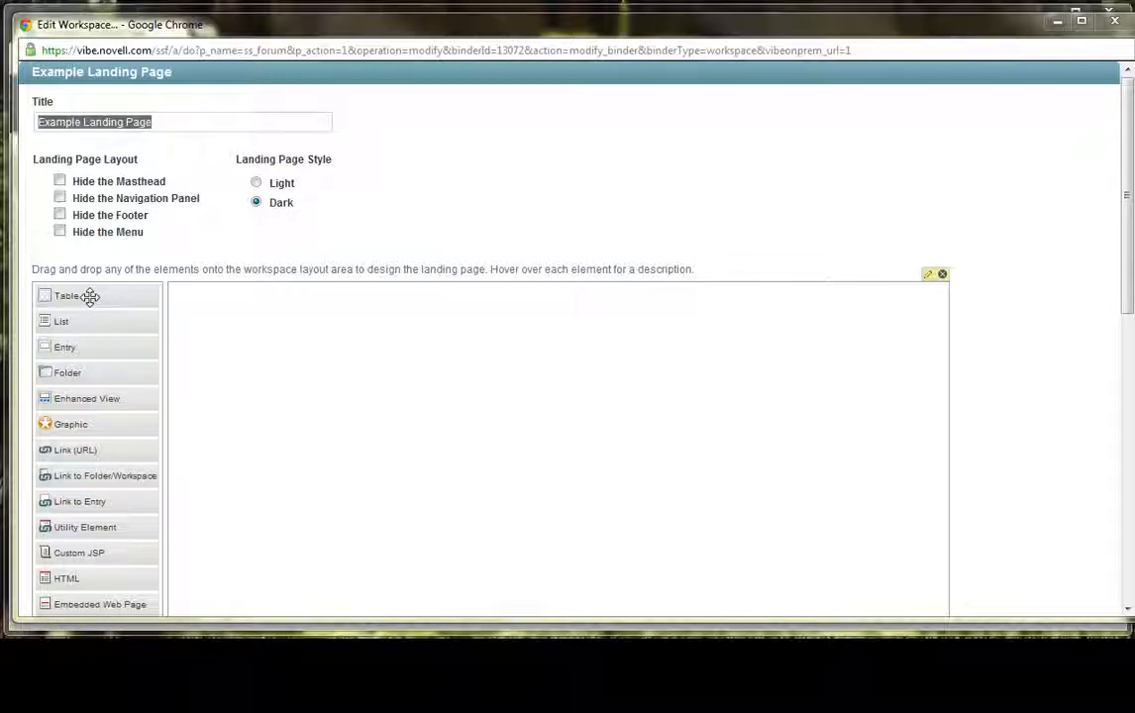
drag(90, 296, 304, 322)
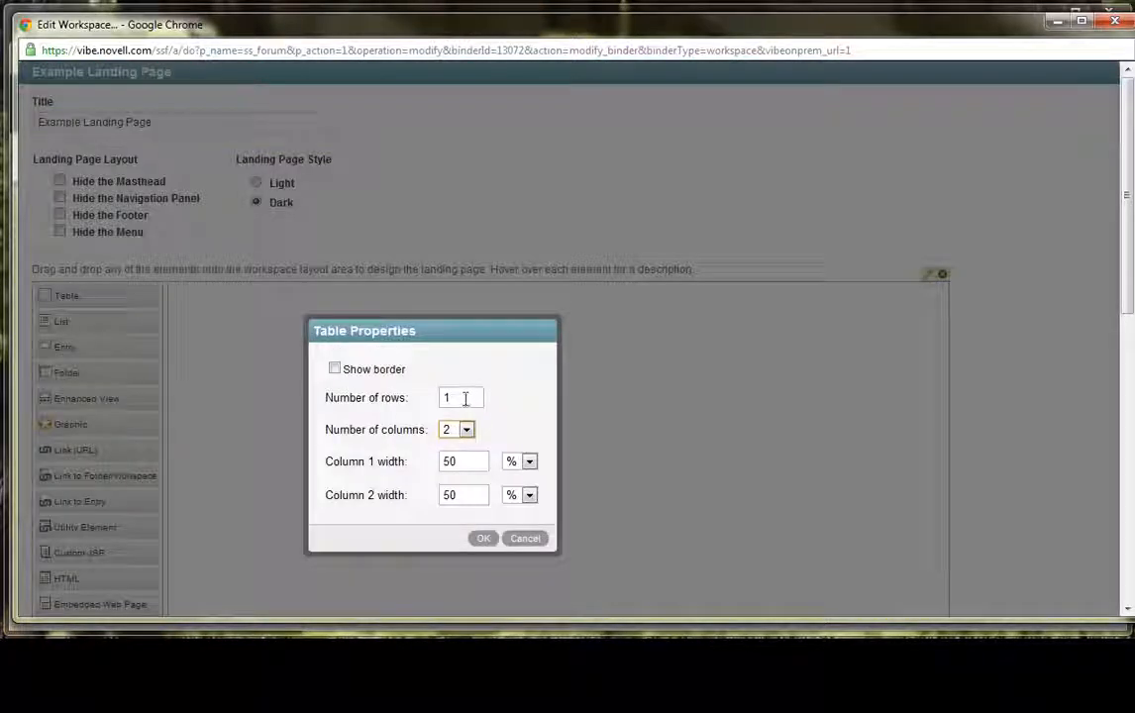
click(465, 428)
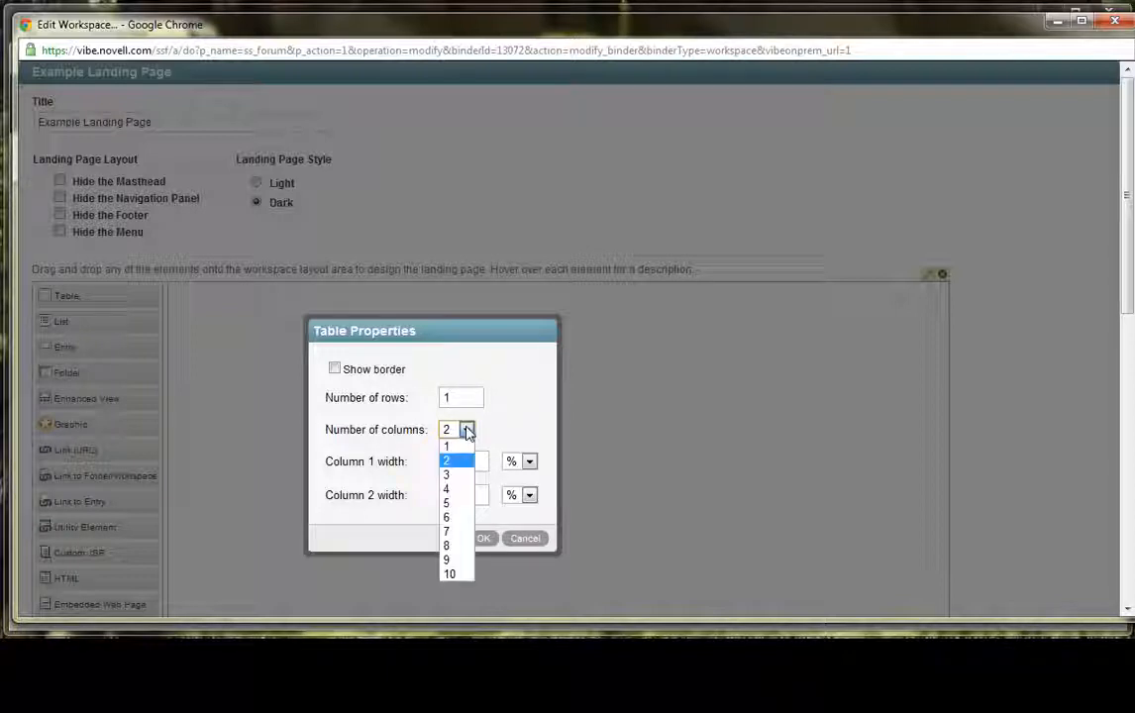
click(452, 502)
- Set the new table's column 1 width to * and column 2 width to 100 px
double_click(454, 462)
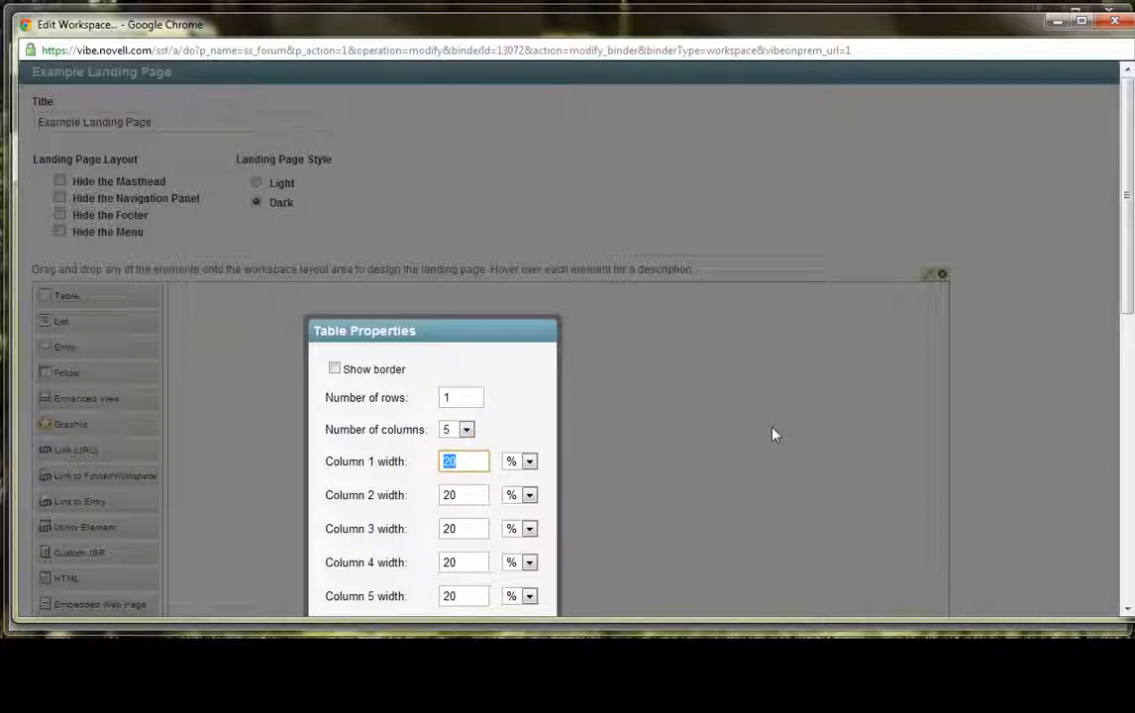
text(1)
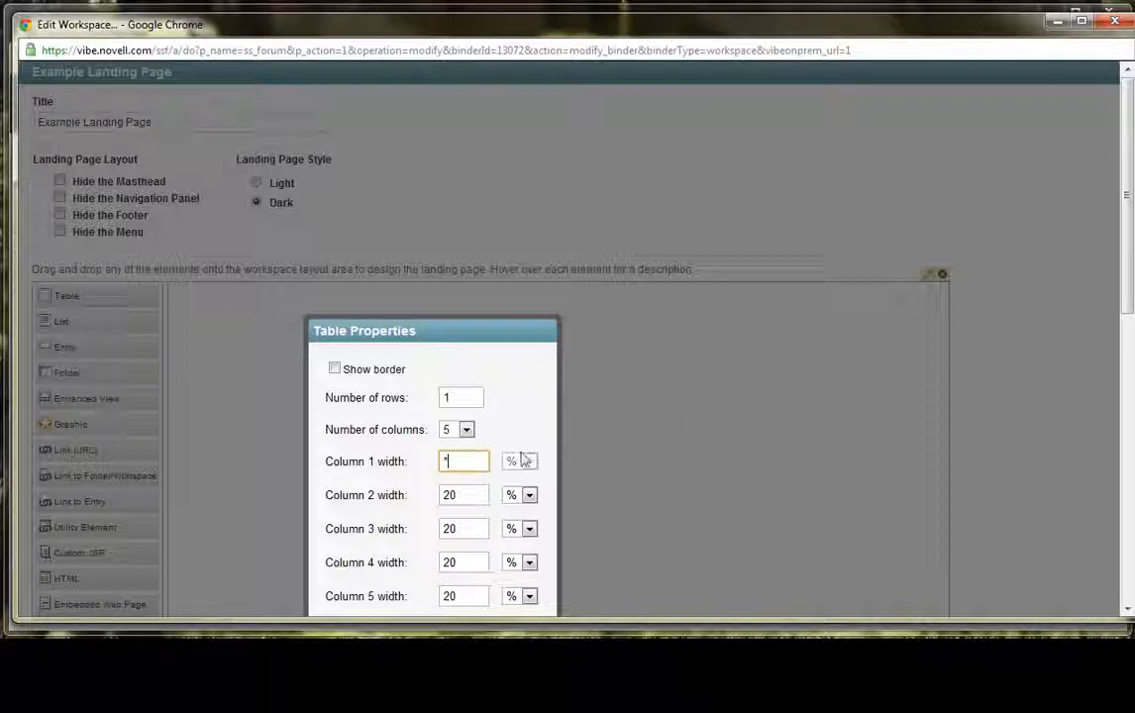
click(469, 495)
key(BackSpace)
key(BackSpace)
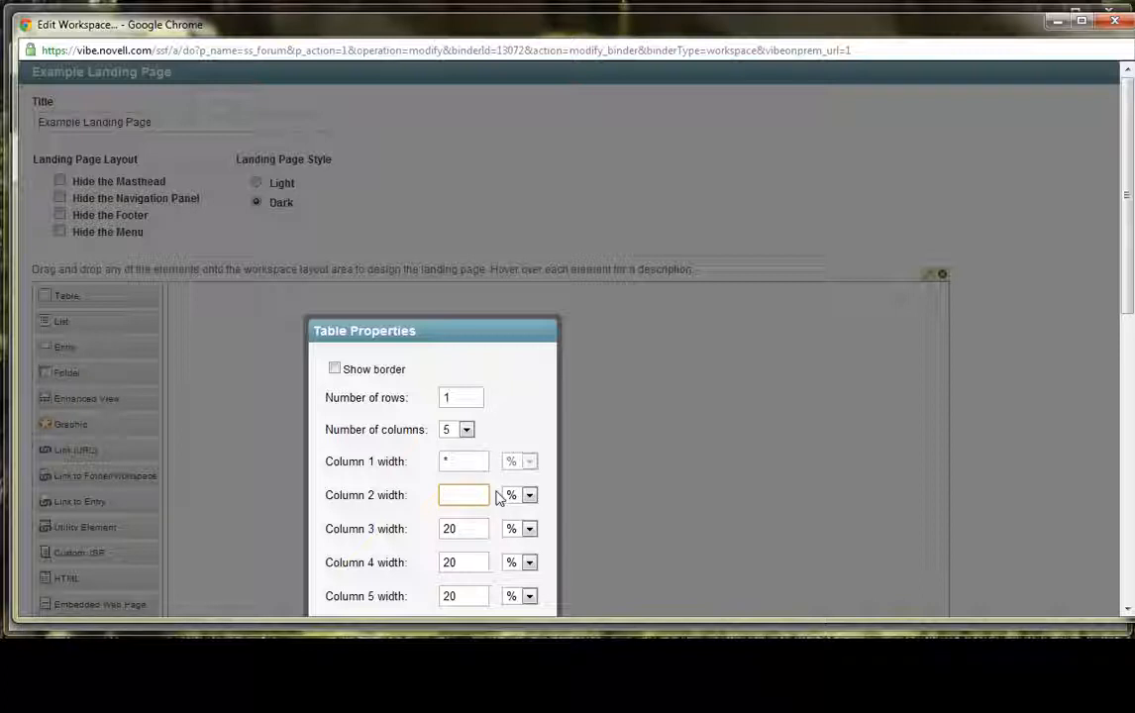
text(100)
key(Tab)
key(Down)
- Set the table's column 3 width to 700 px and column 4 width to 100 px
double_click(448, 528)
text(700)
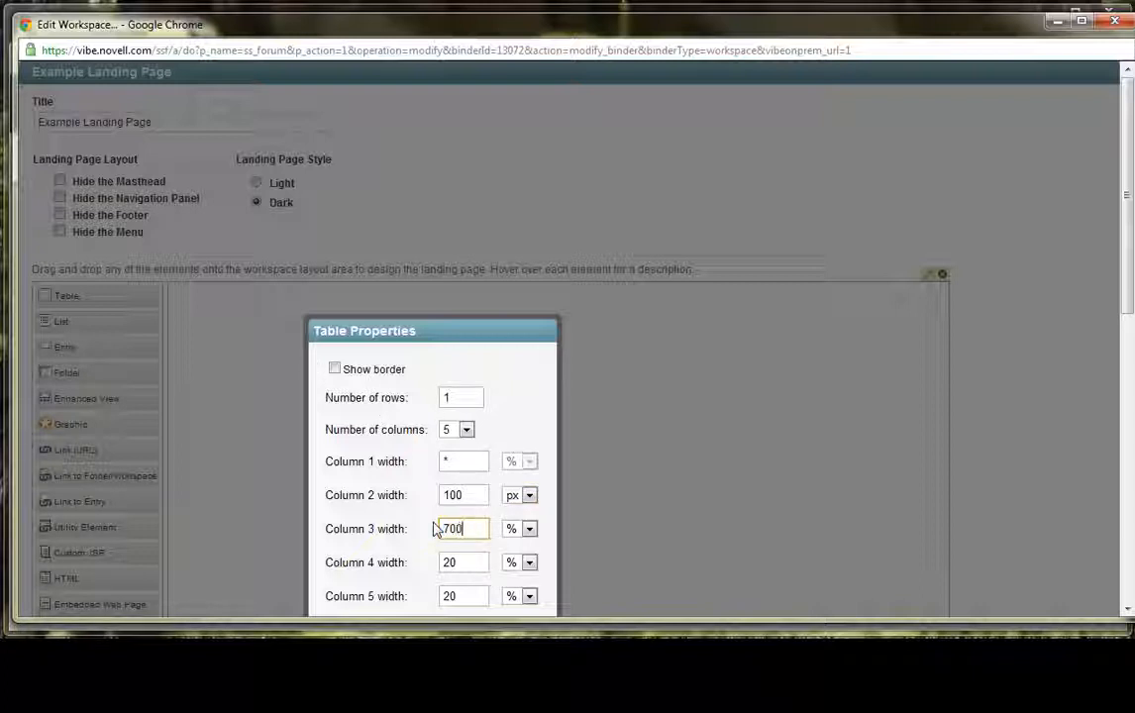
key(Tab)
key(p)
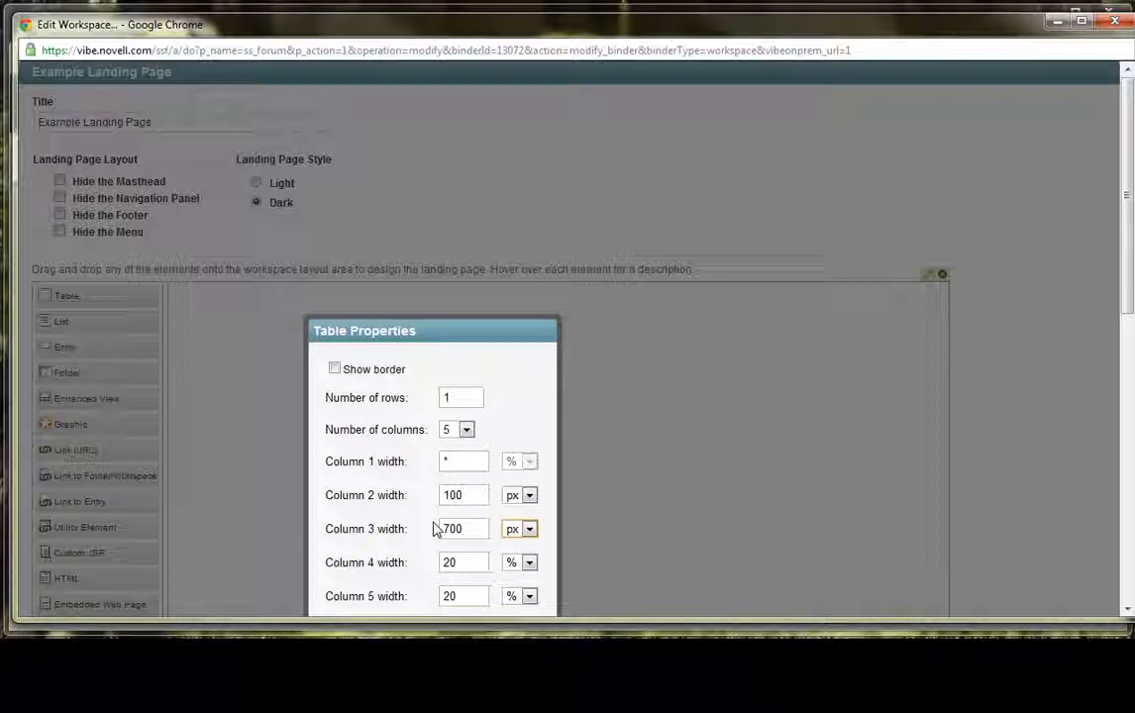
key(Tab)
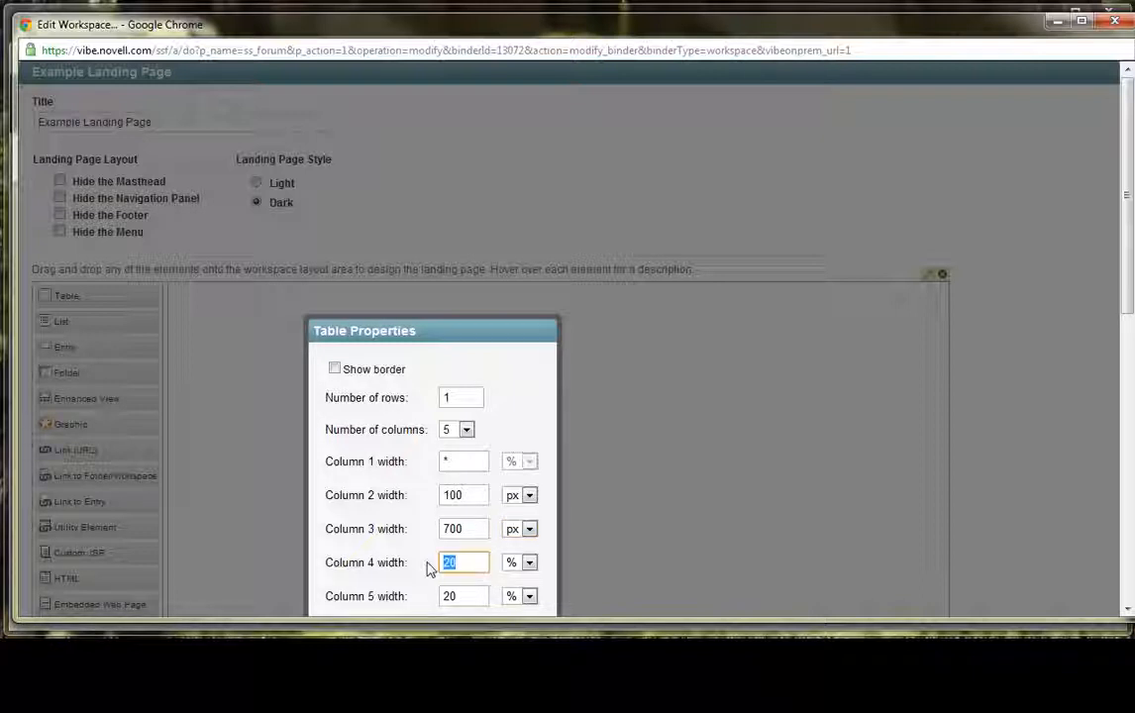
text(100)
click(528, 563)
click(530, 596)
key(Tab)
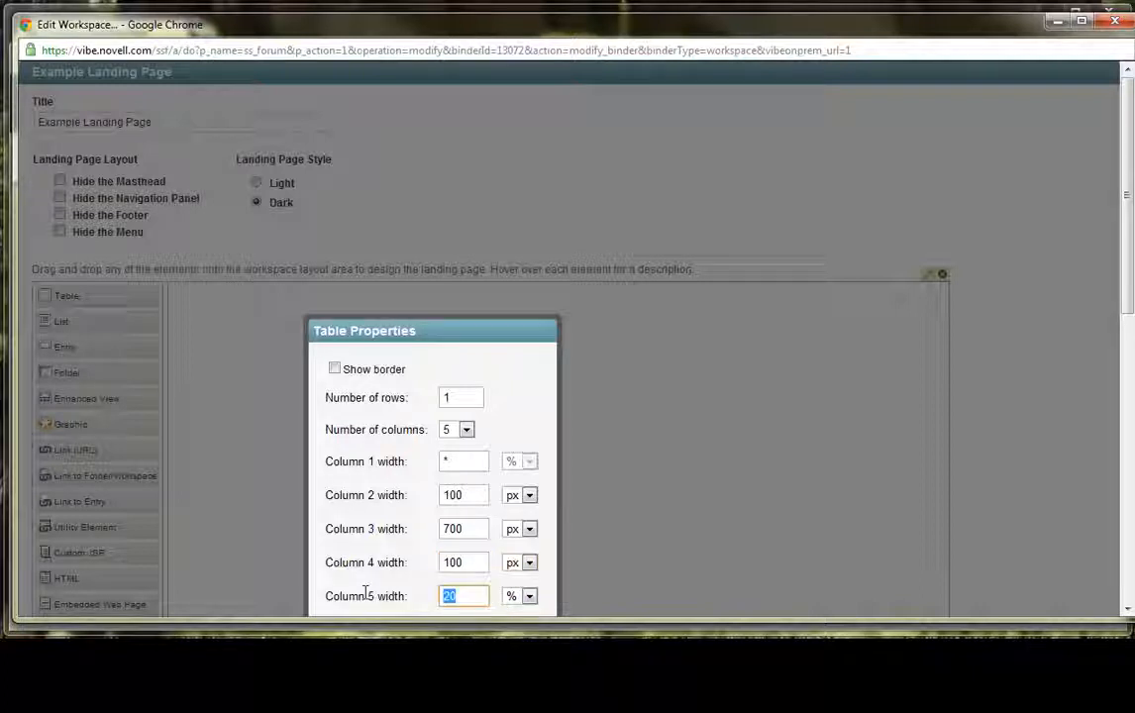
- Set the table's column 5 width to * and apply the table properties
text(*)
click(774, 416)
scroll(485, 419, down, 3)
click(482, 383)
scroll(575, 417, up, 2)
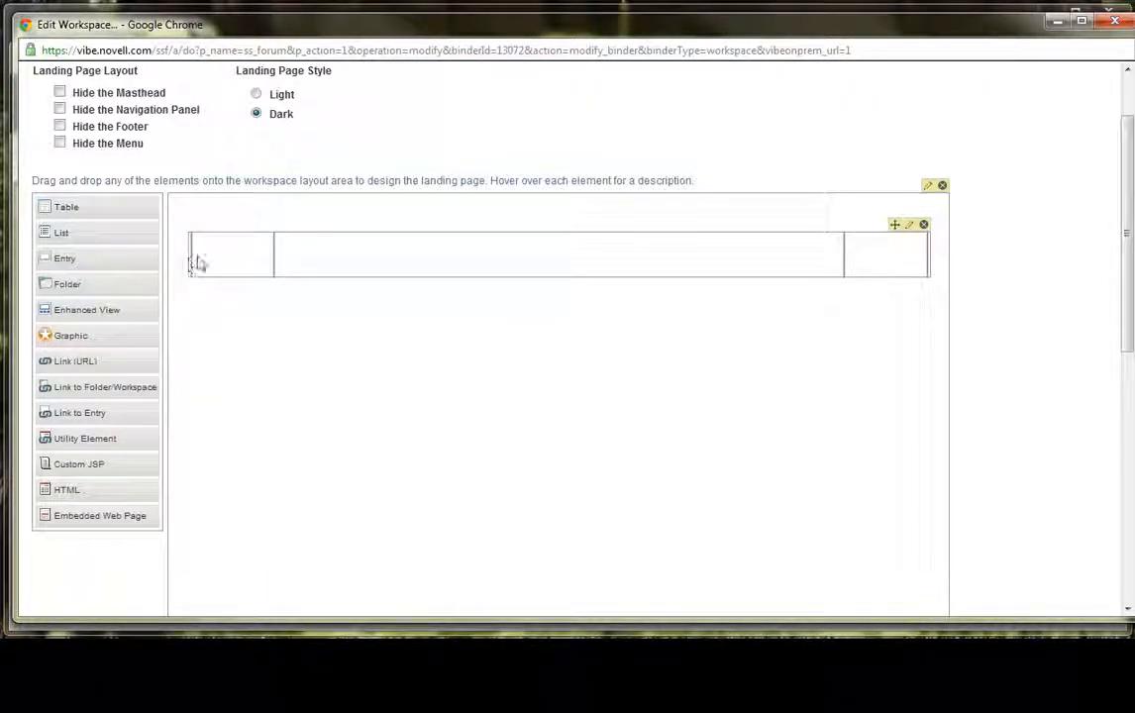
- Add an HTML element to the table's second column and open the image insertion dialog for it
scroll(223, 255, down, 6)
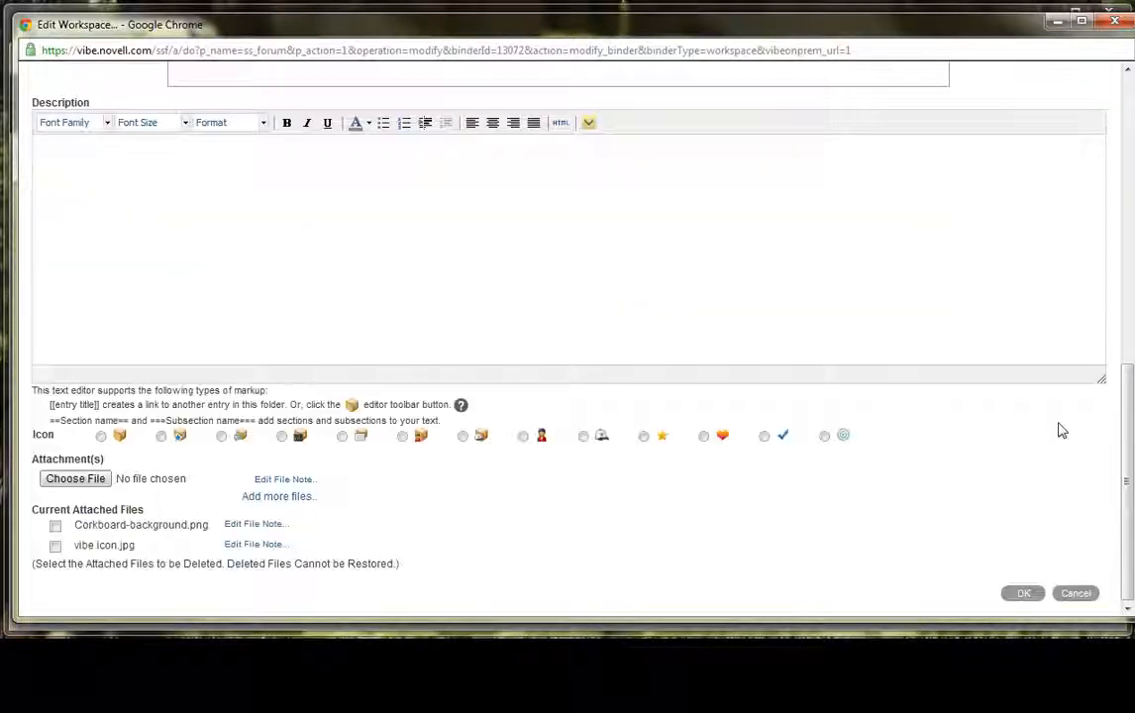
scroll(1059, 431, up, 4)
scroll(979, 471, up, 3)
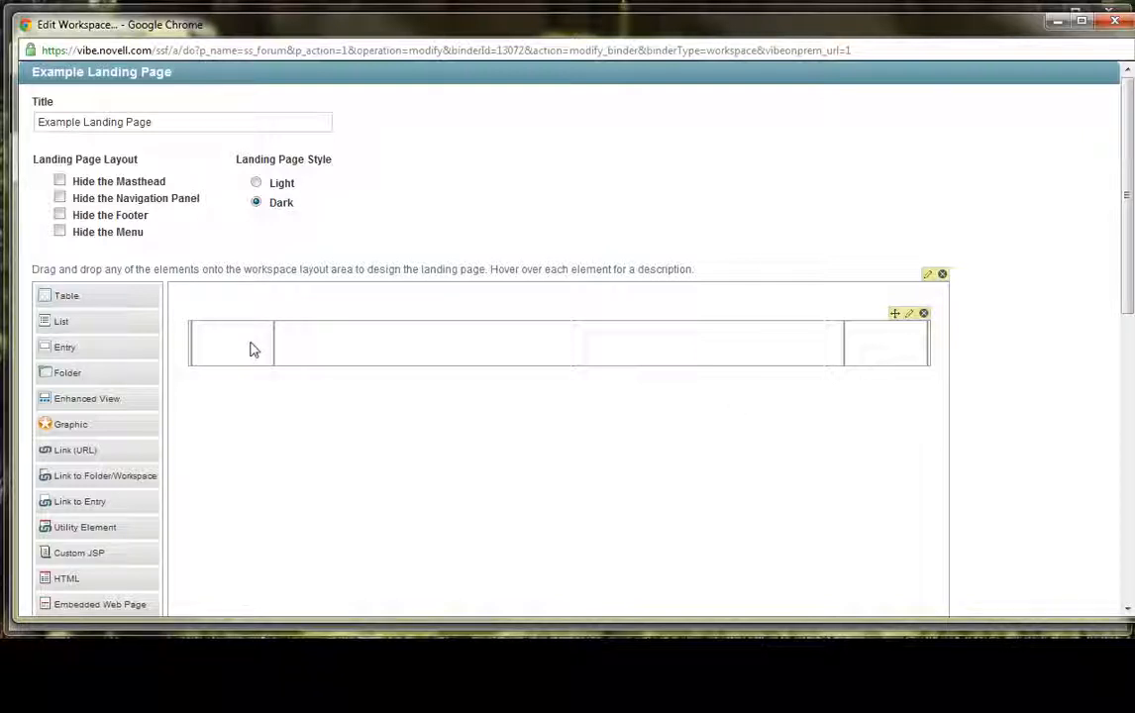
scroll(103, 487, down, 1)
drag(103, 487, 208, 259)
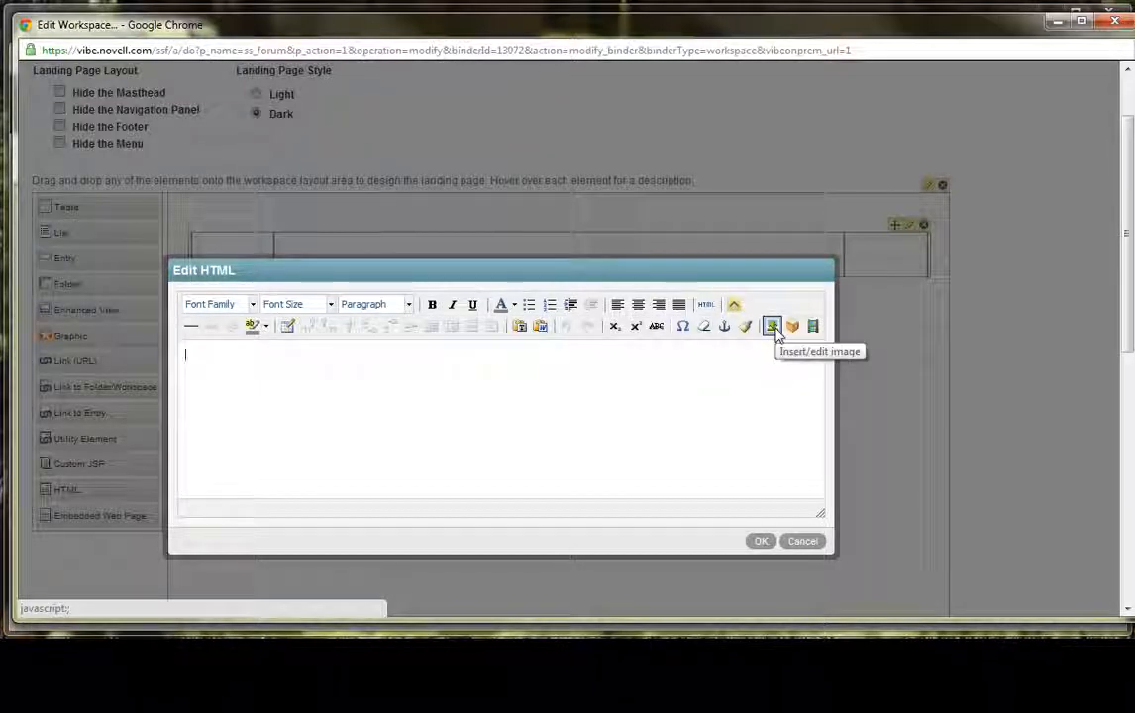
click(773, 325)
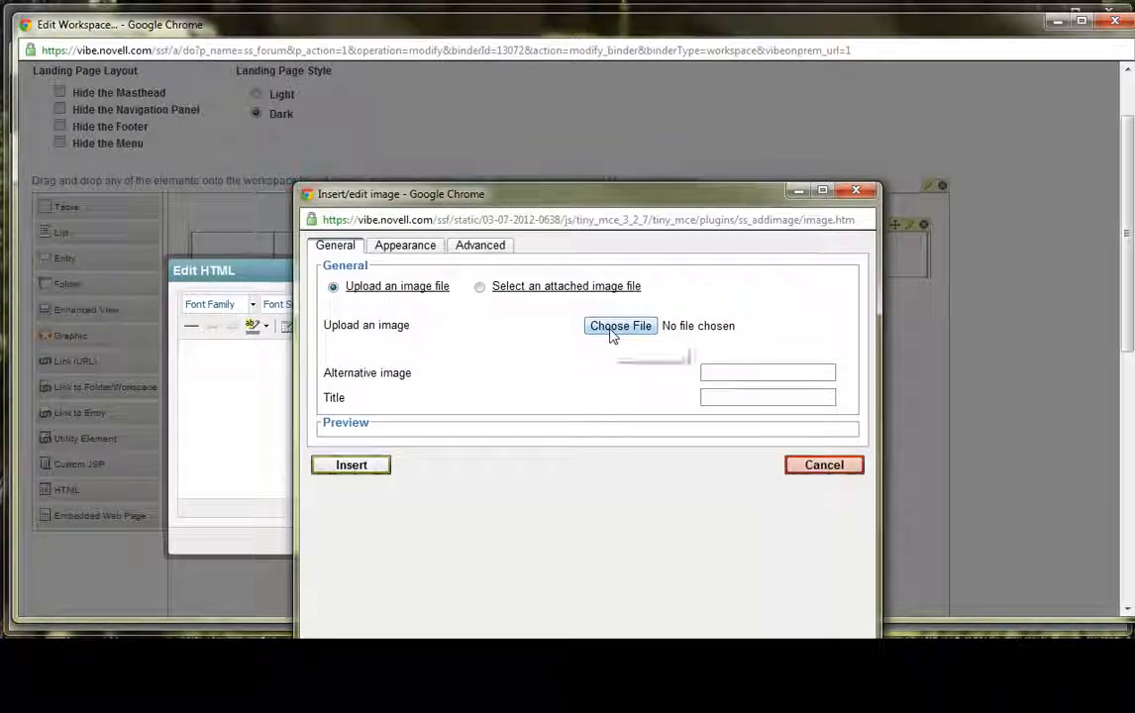
- Insert vibe icon.jpg from the Downloads folder without an image description, centre it and save the HTML element
click(620, 326)
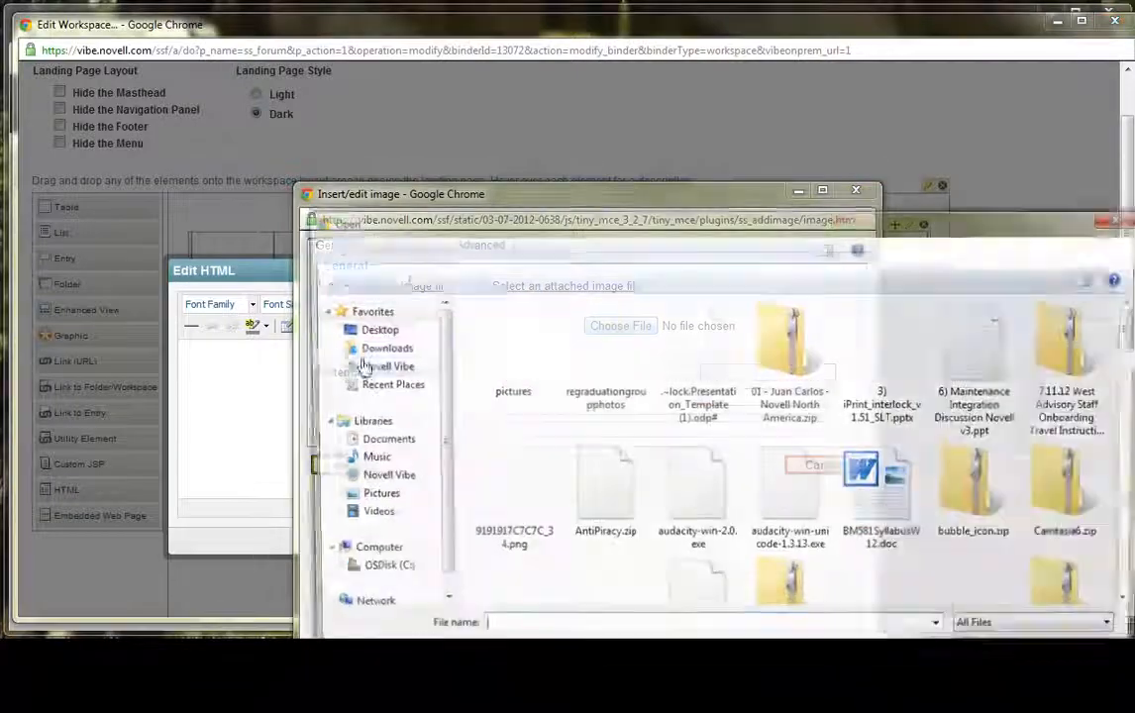
scroll(582, 443, down, 5)
scroll(581, 443, down, 10)
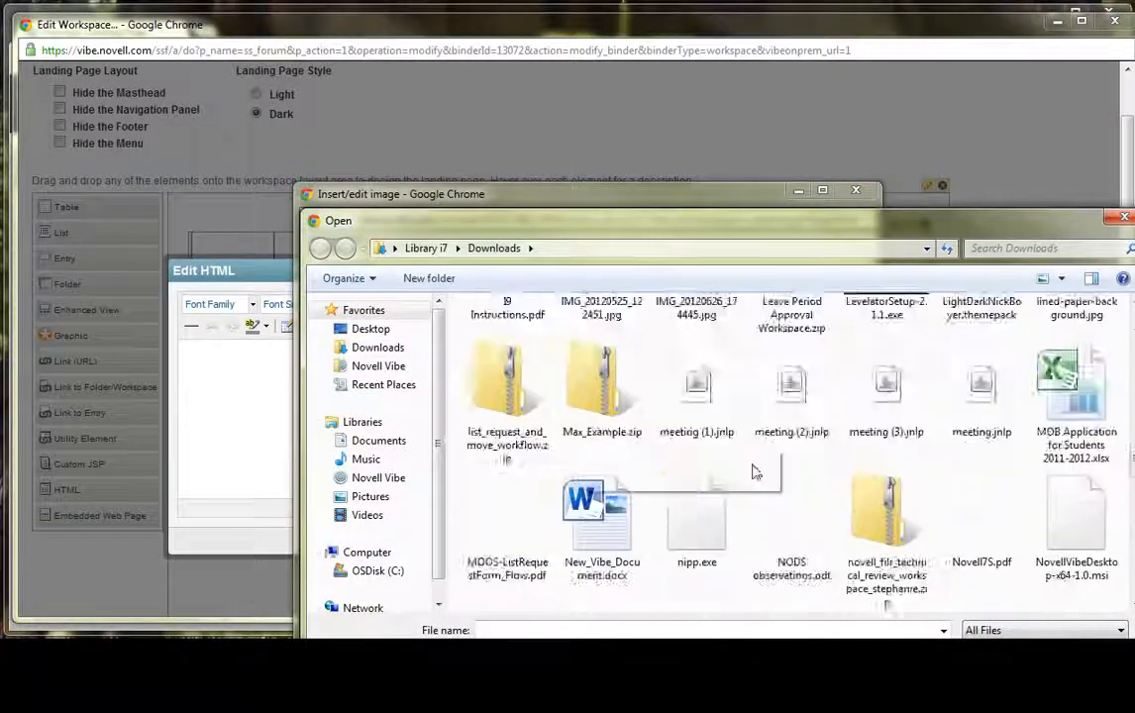
click(709, 424)
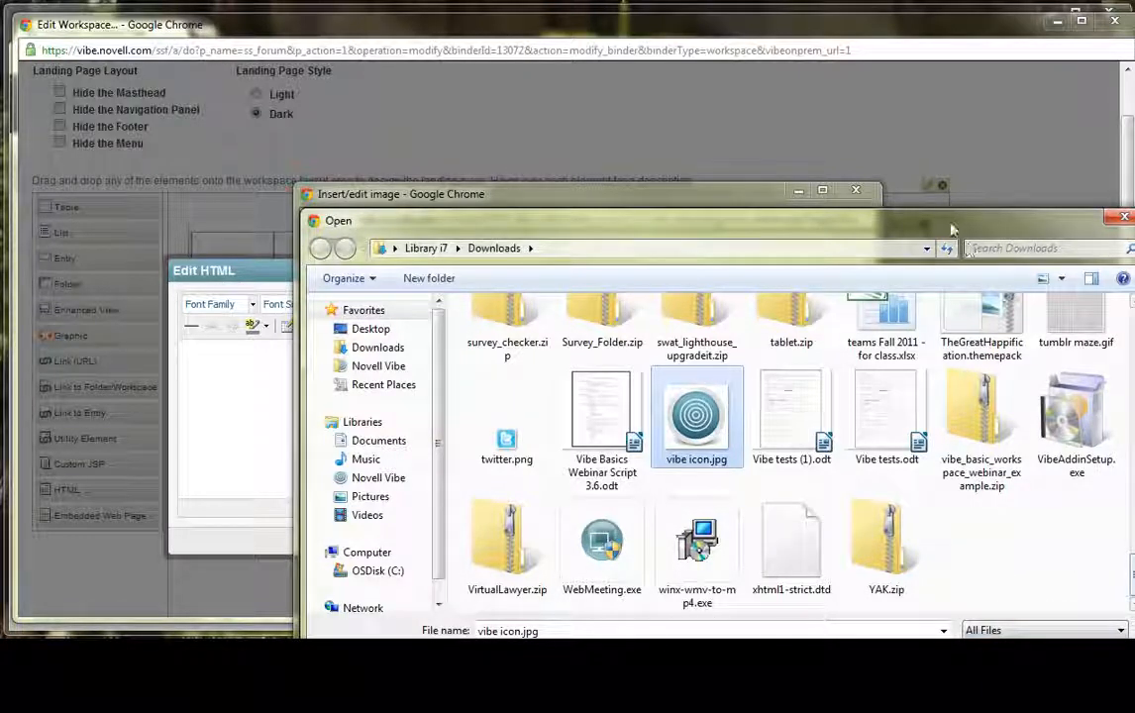
drag(859, 218, 790, 123)
click(936, 567)
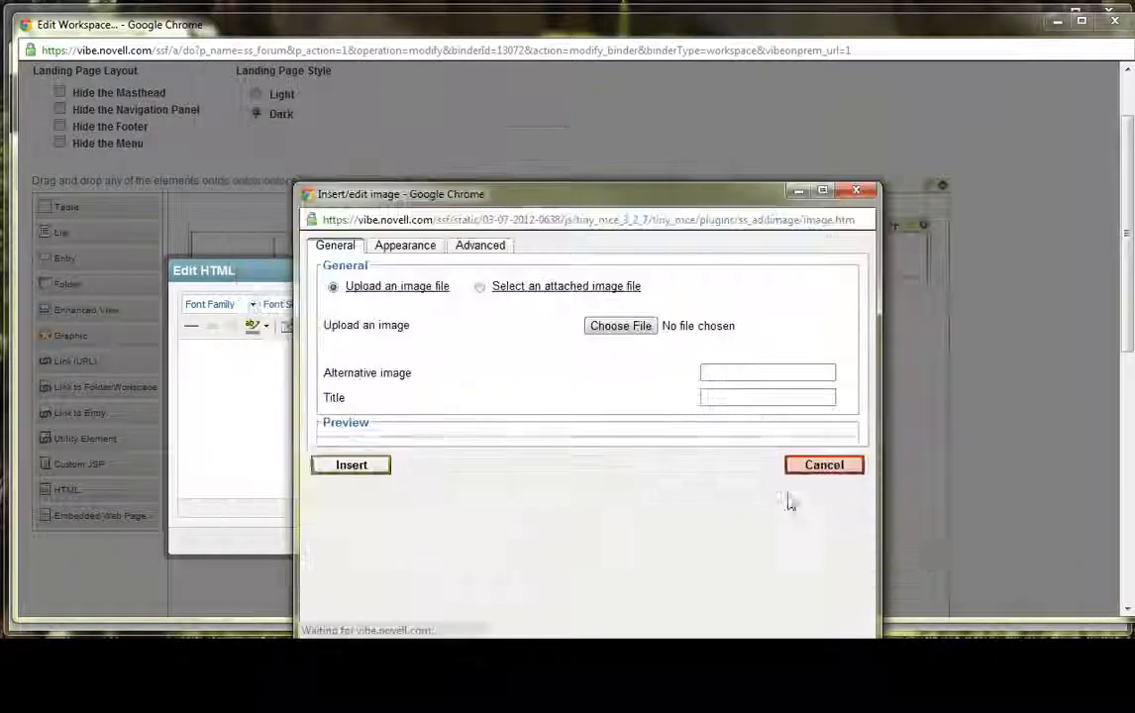
click(351, 529)
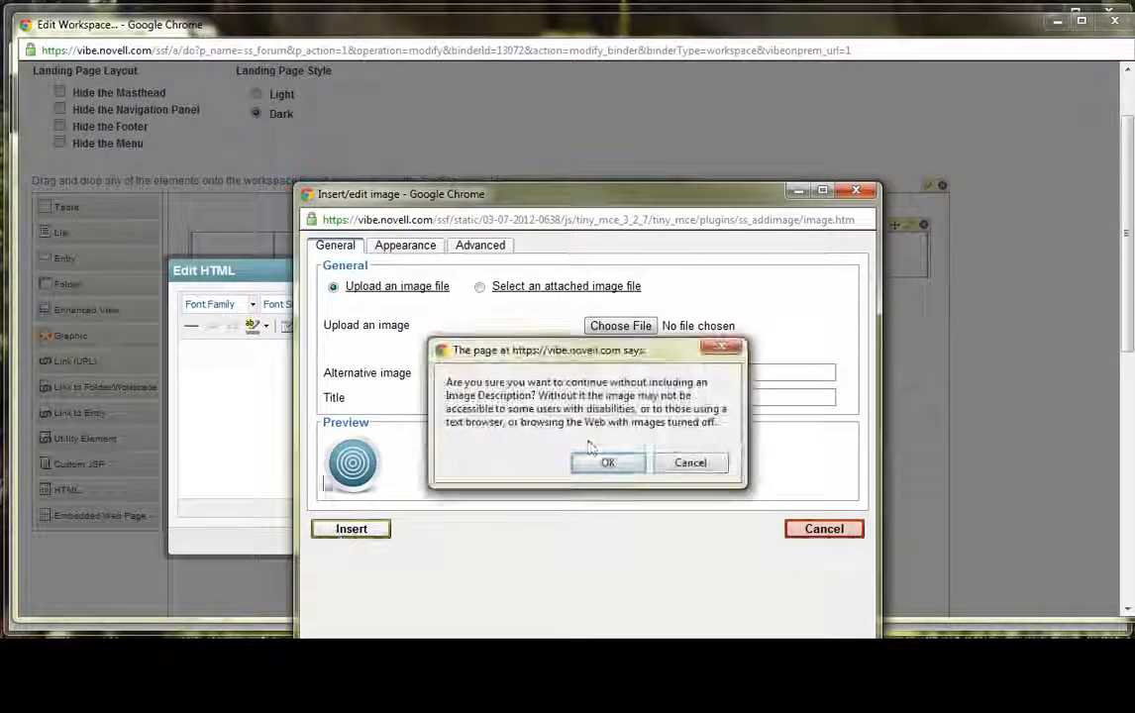
click(606, 462)
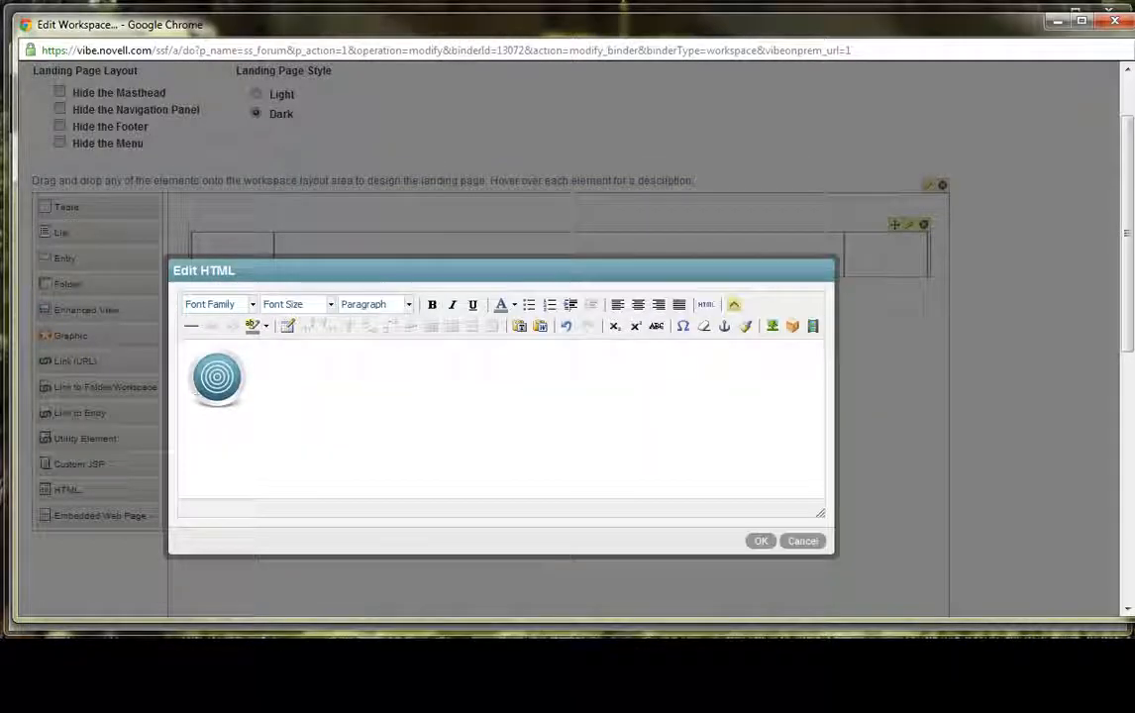
click(638, 304)
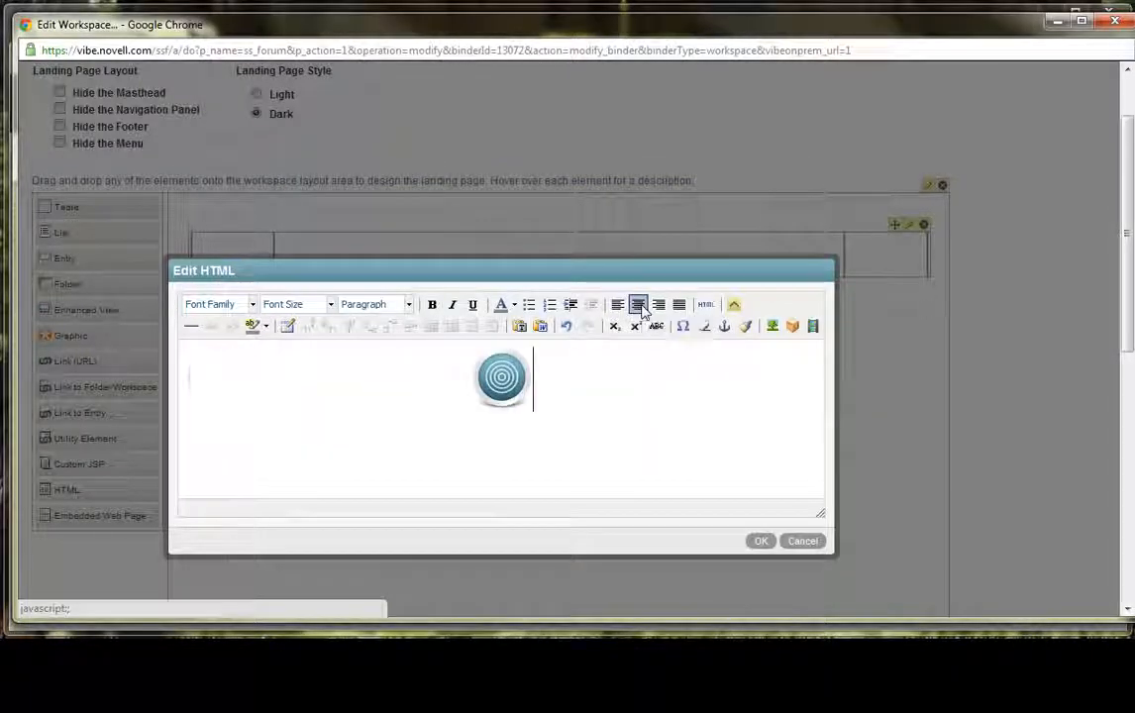
click(761, 541)
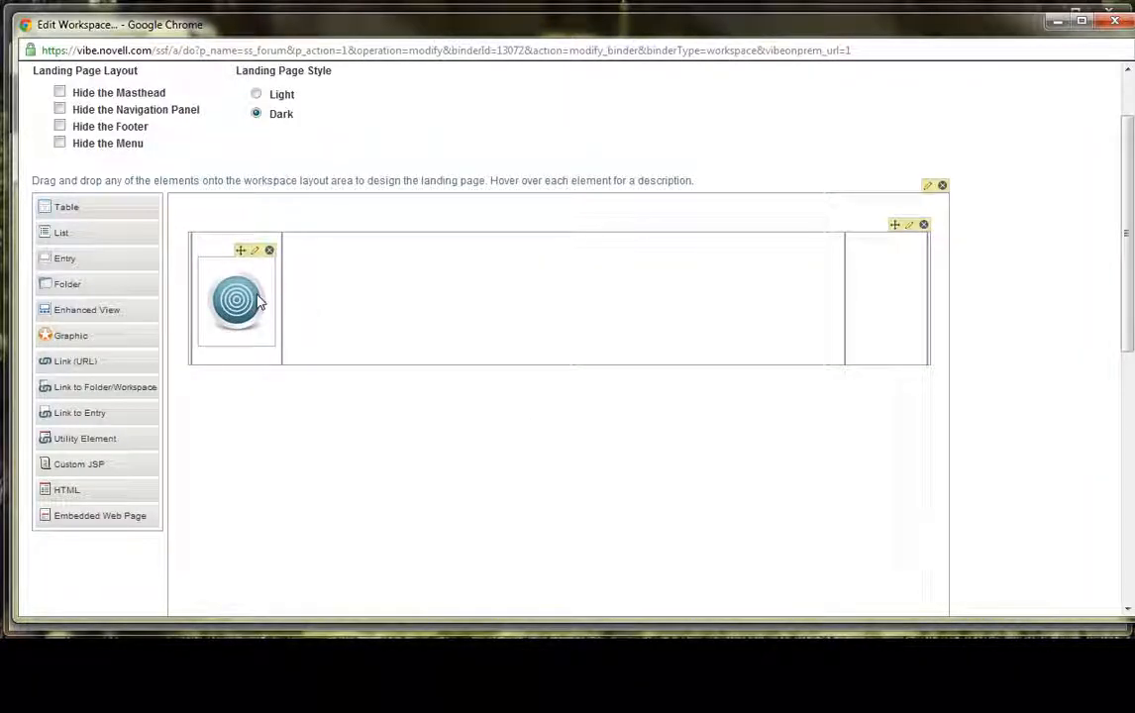
- Add an HTML element to the table's fourth column and open an enlarged image insertion dialog for it
drag(66, 490, 881, 305)
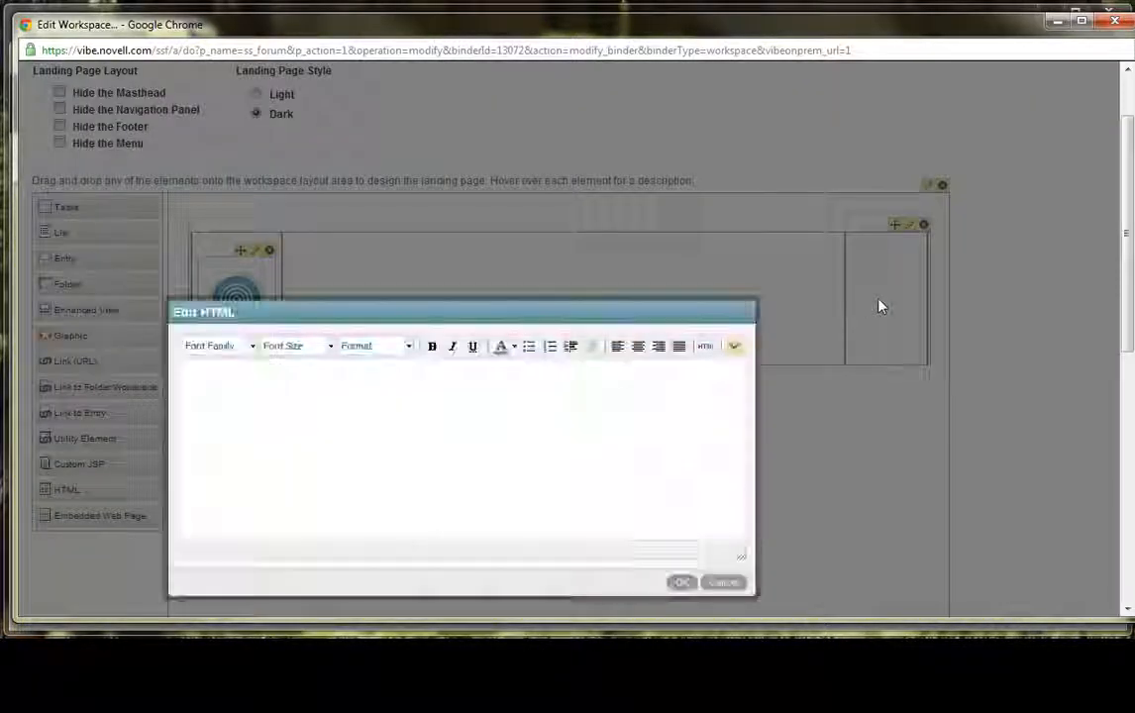
click(735, 346)
click(773, 368)
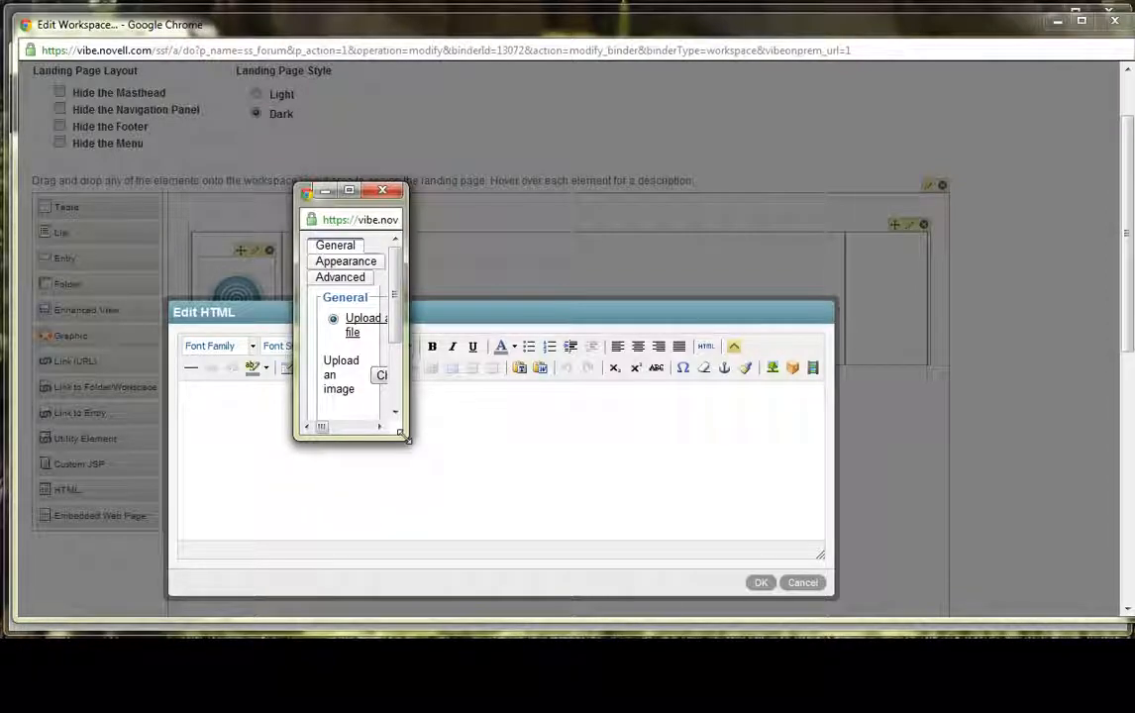
drag(403, 436, 900, 551)
- Insert vibe icon.jpg from Downloads into the fourth column's HTML element without an image description and save the element
click(635, 327)
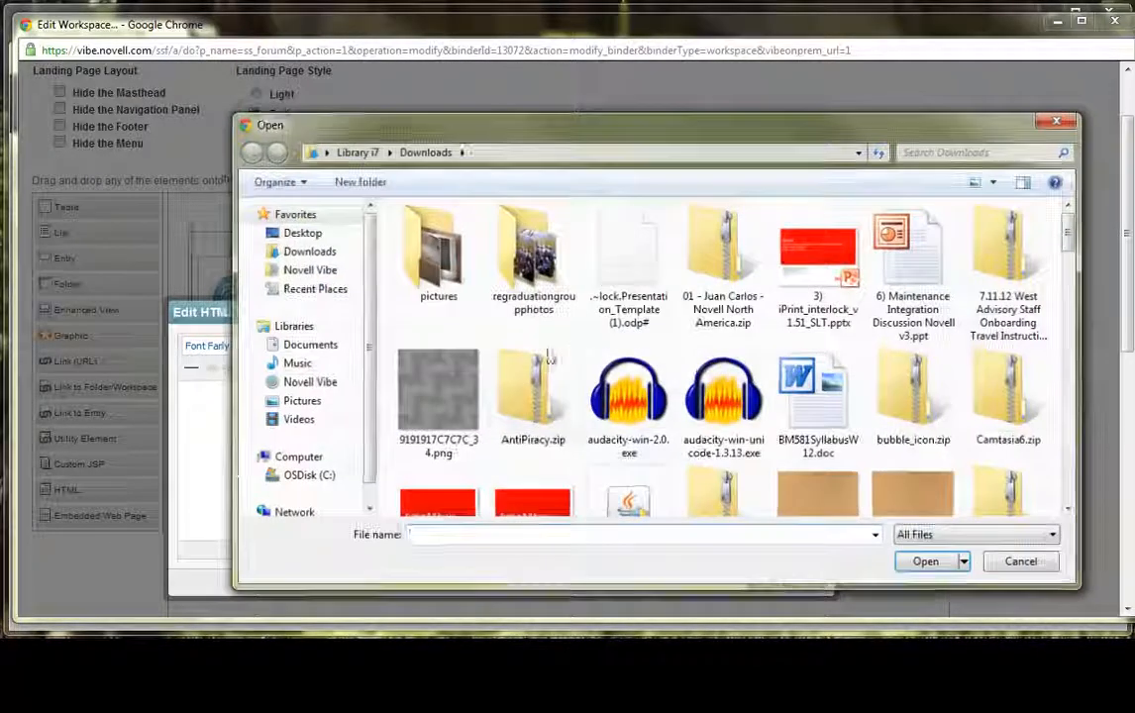
scroll(683, 340, down, 15)
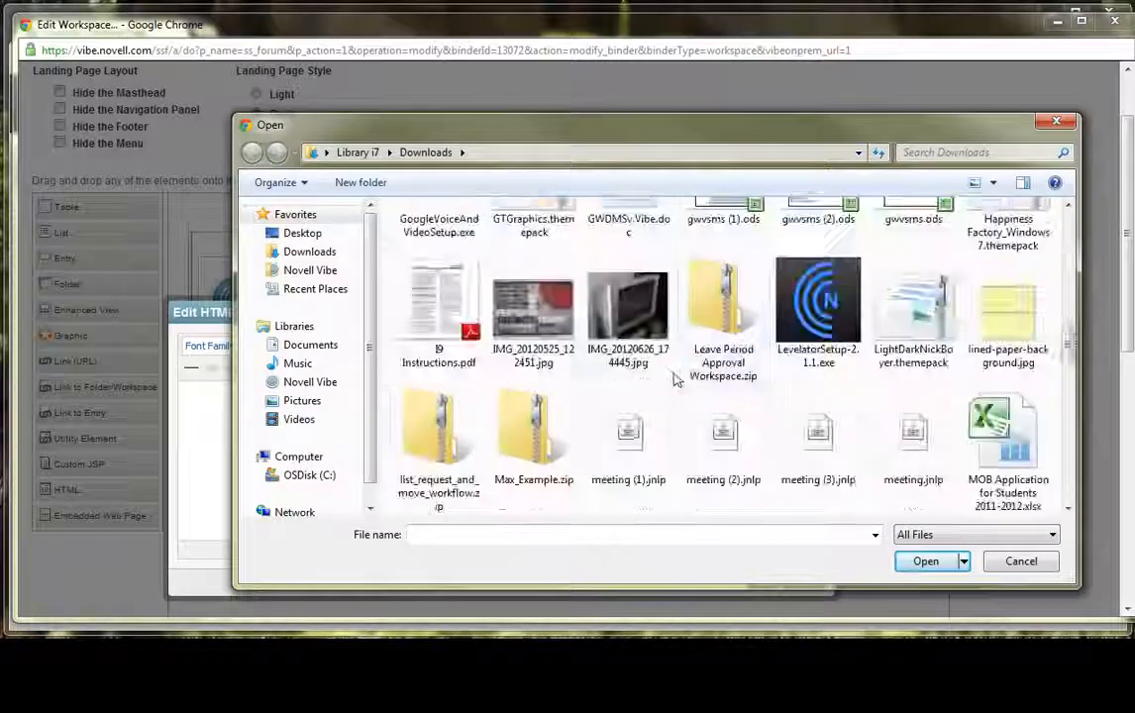
scroll(651, 389, down, 3)
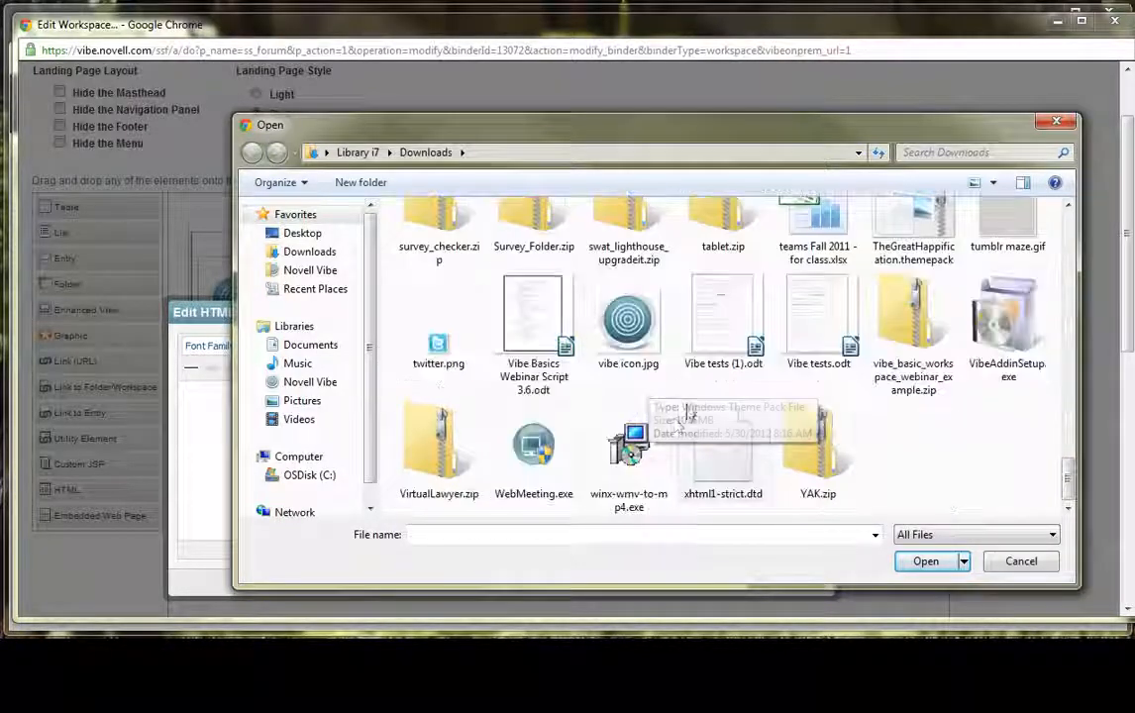
click(628, 322)
click(923, 562)
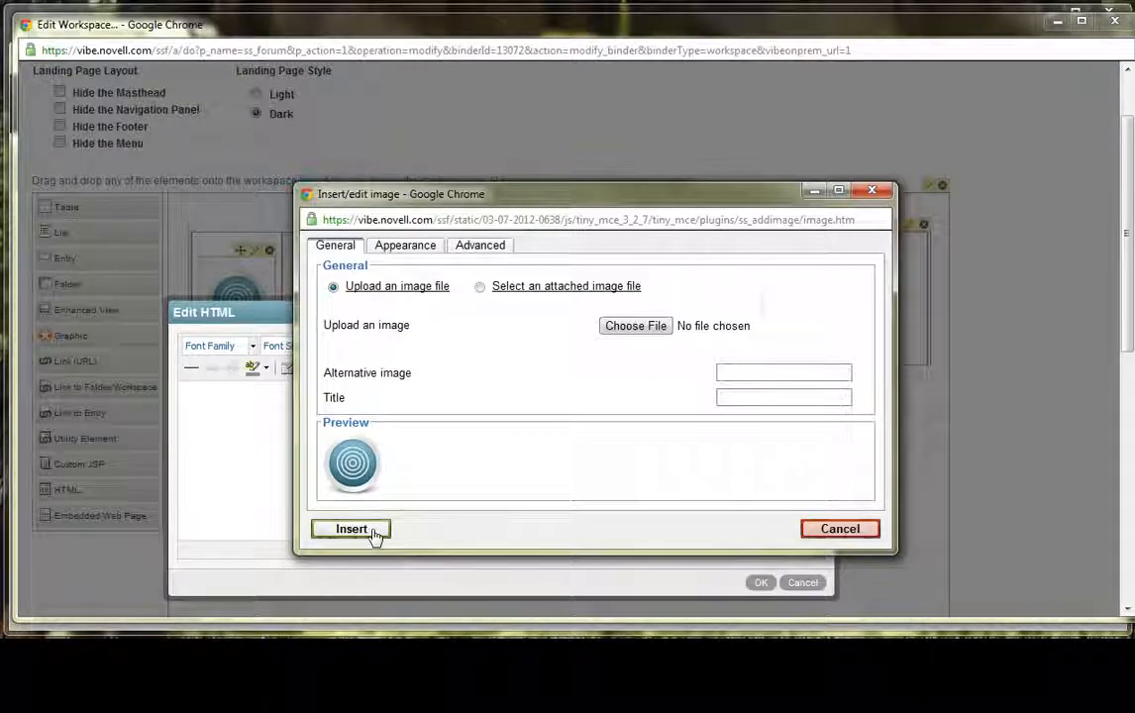
click(374, 531)
click(617, 418)
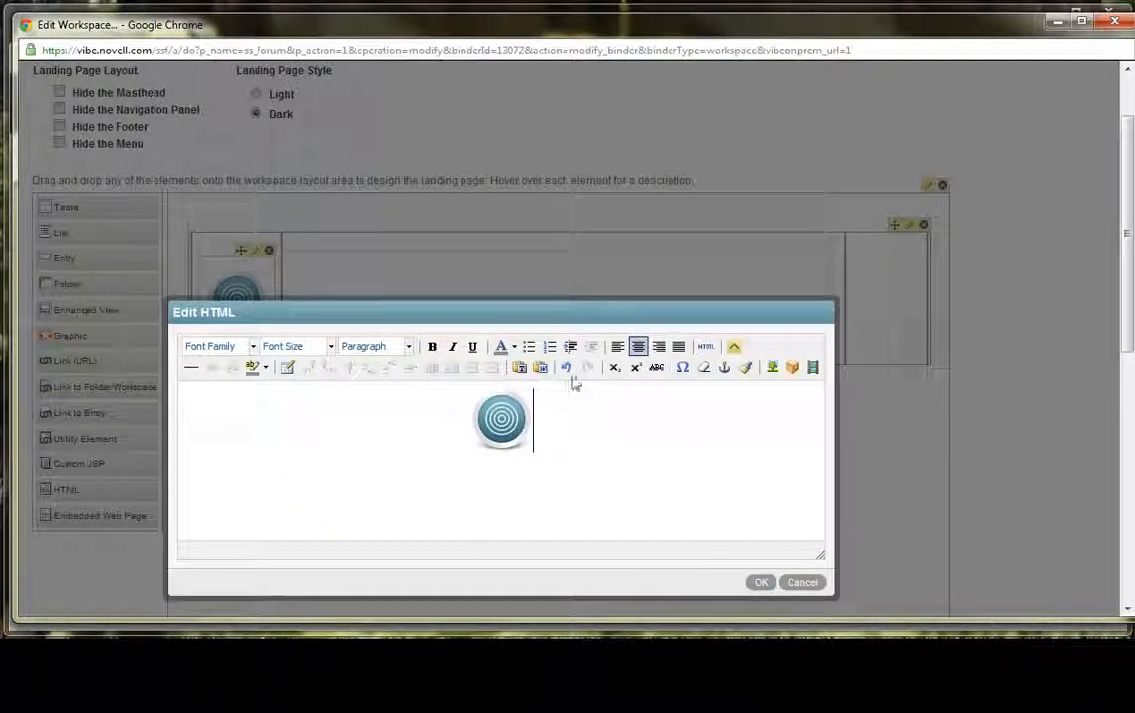
click(619, 348)
click(761, 583)
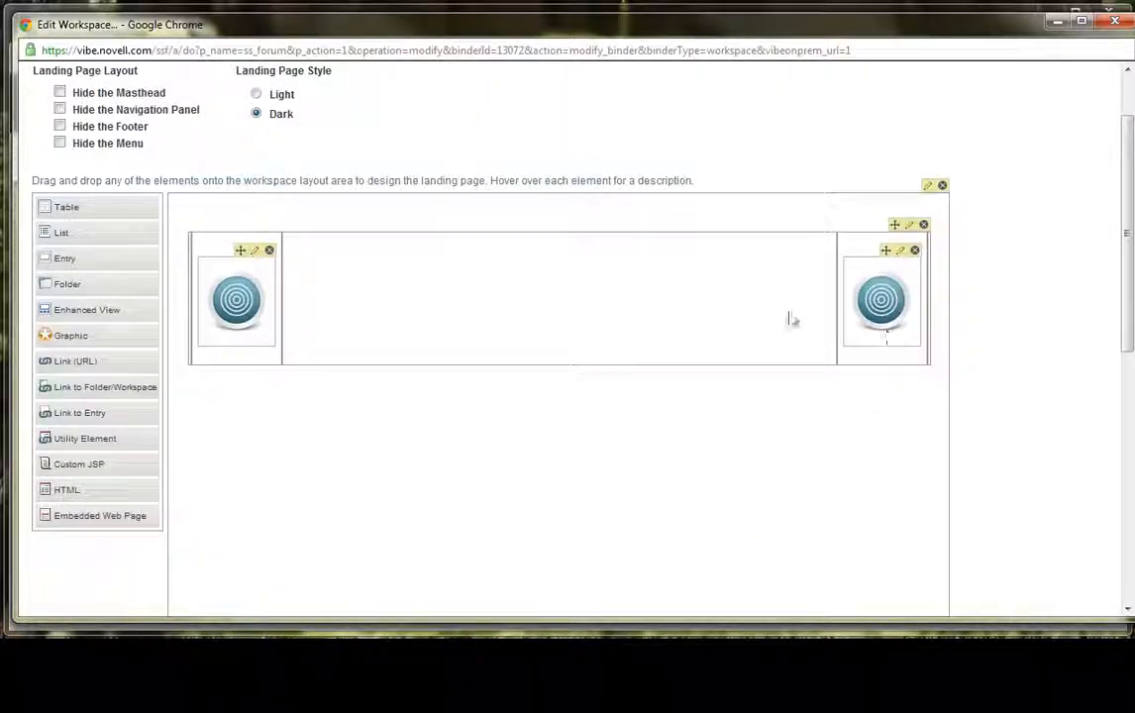
- Reopen the fourth column's HTML element, centre its icon image and save the change
click(900, 251)
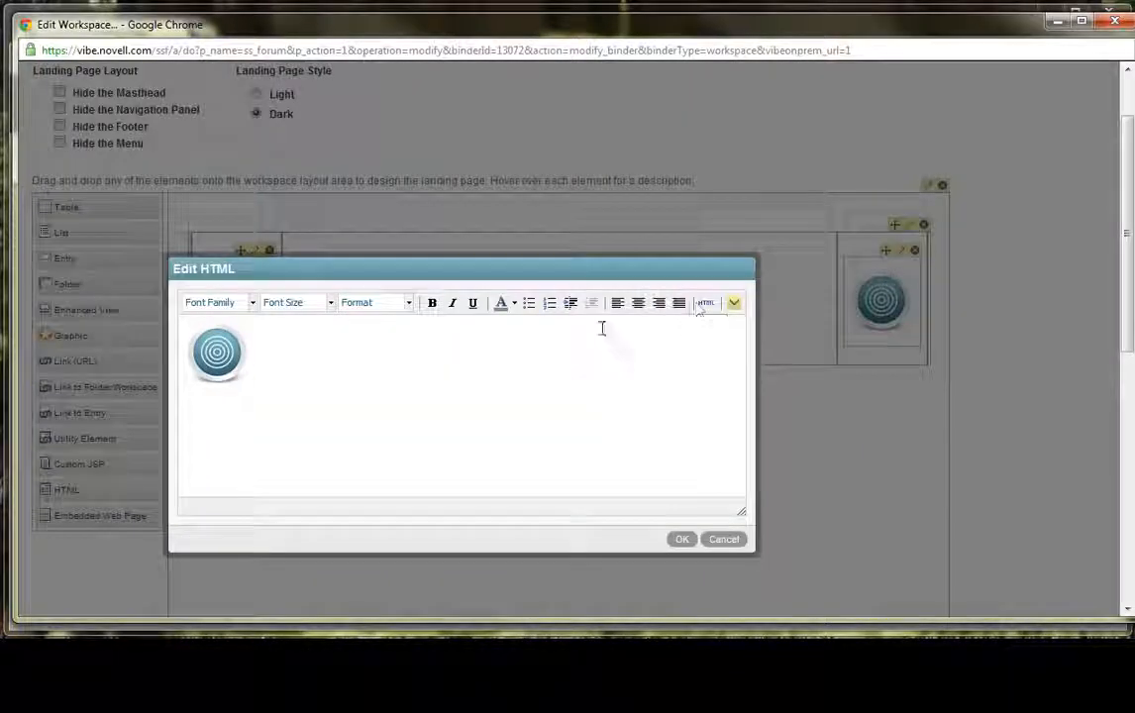
click(638, 302)
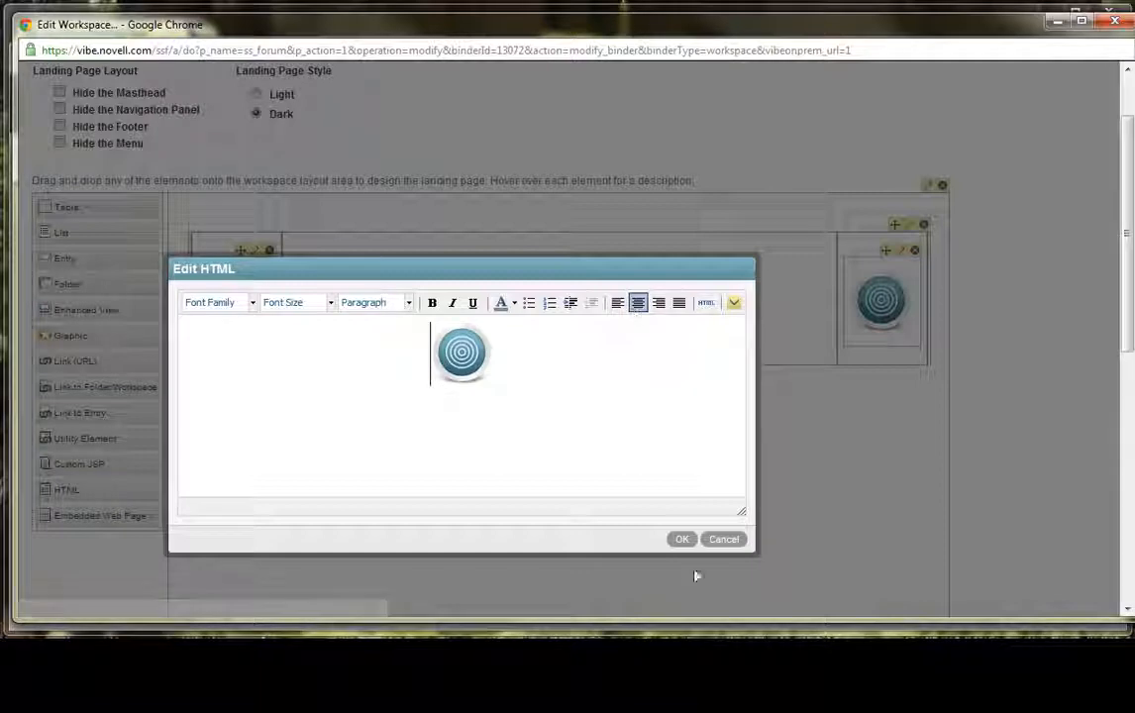
click(684, 540)
- Add an HTML element to the table's wide middle column with the centred text "Welcome to our new Landing Page"
drag(67, 489, 467, 259)
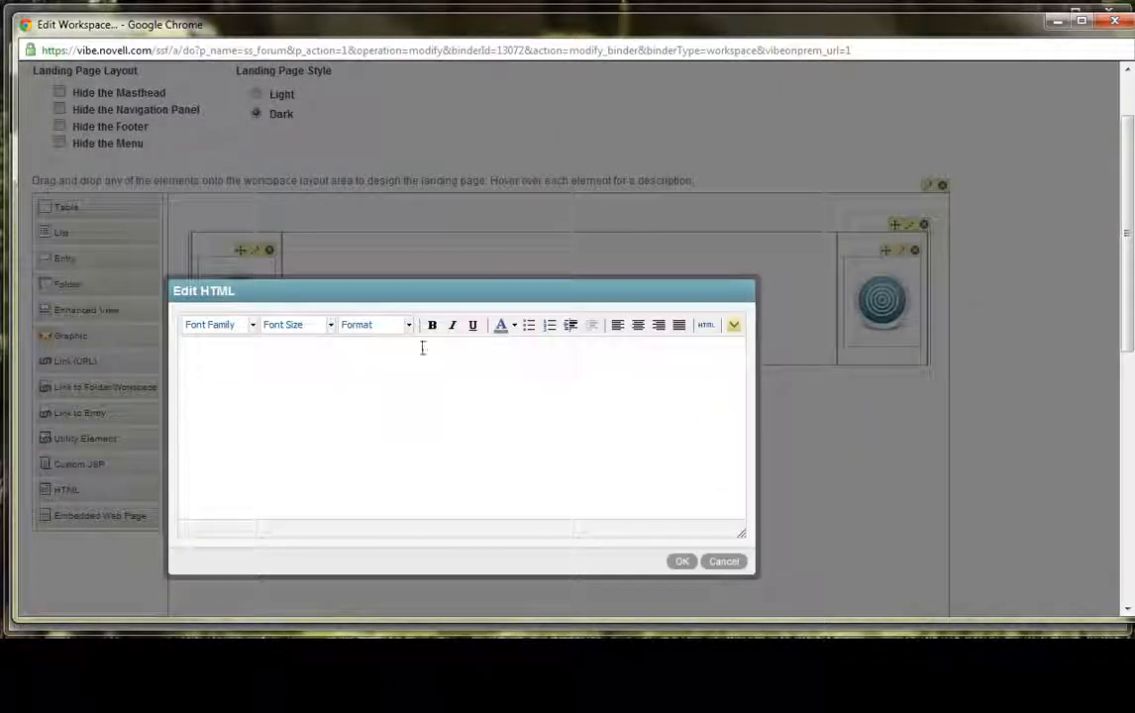
click(638, 325)
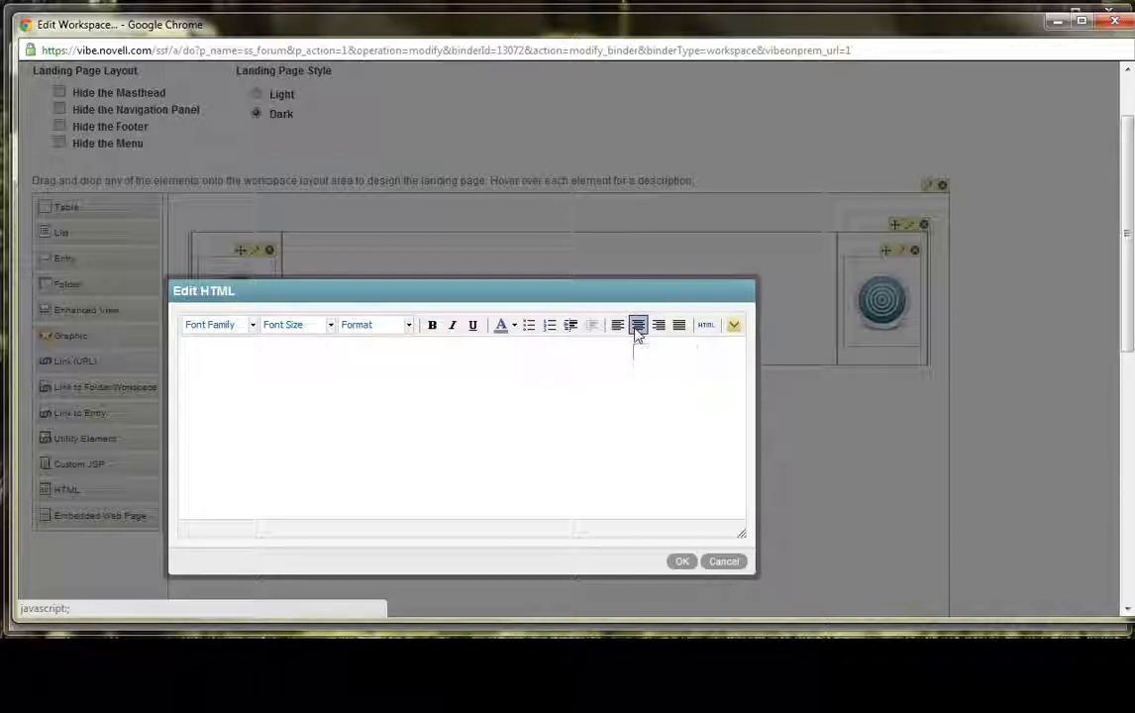
text(Wel)
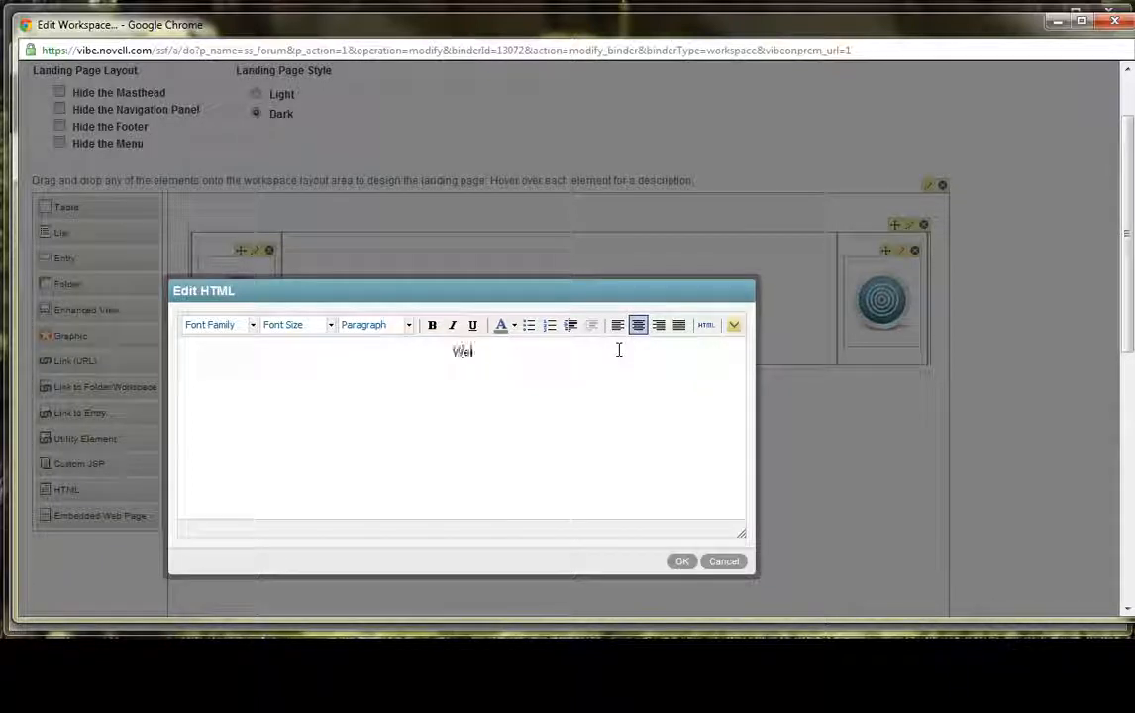
text(come to our )
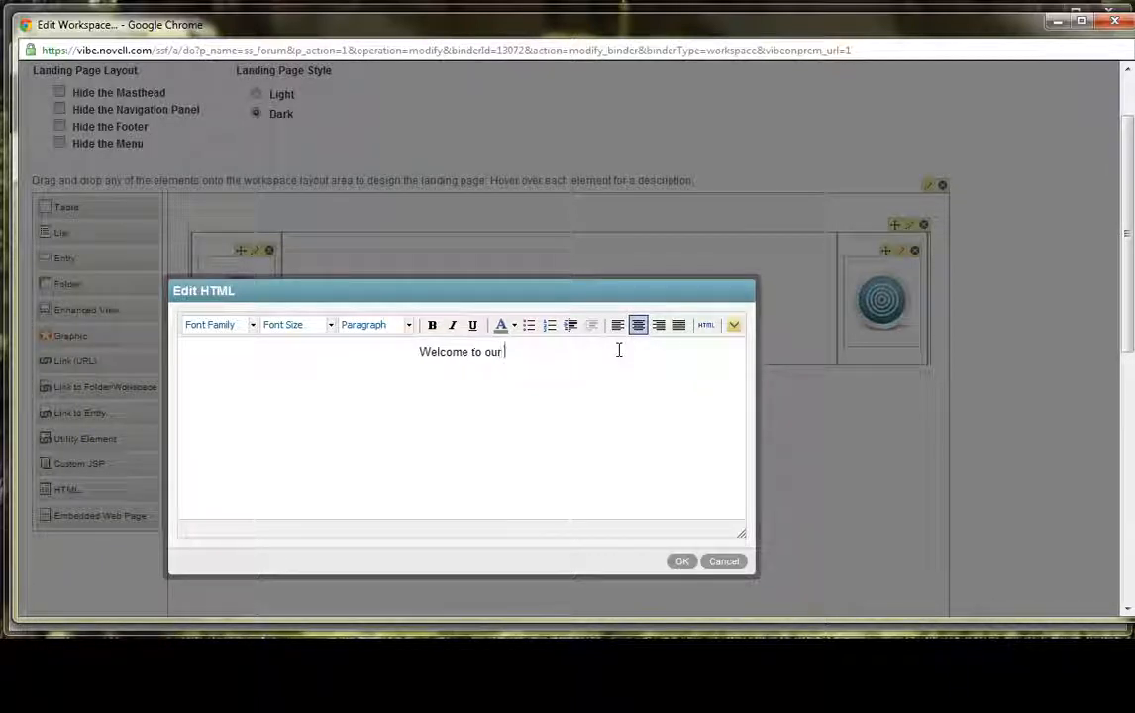
text(new Landing Page)
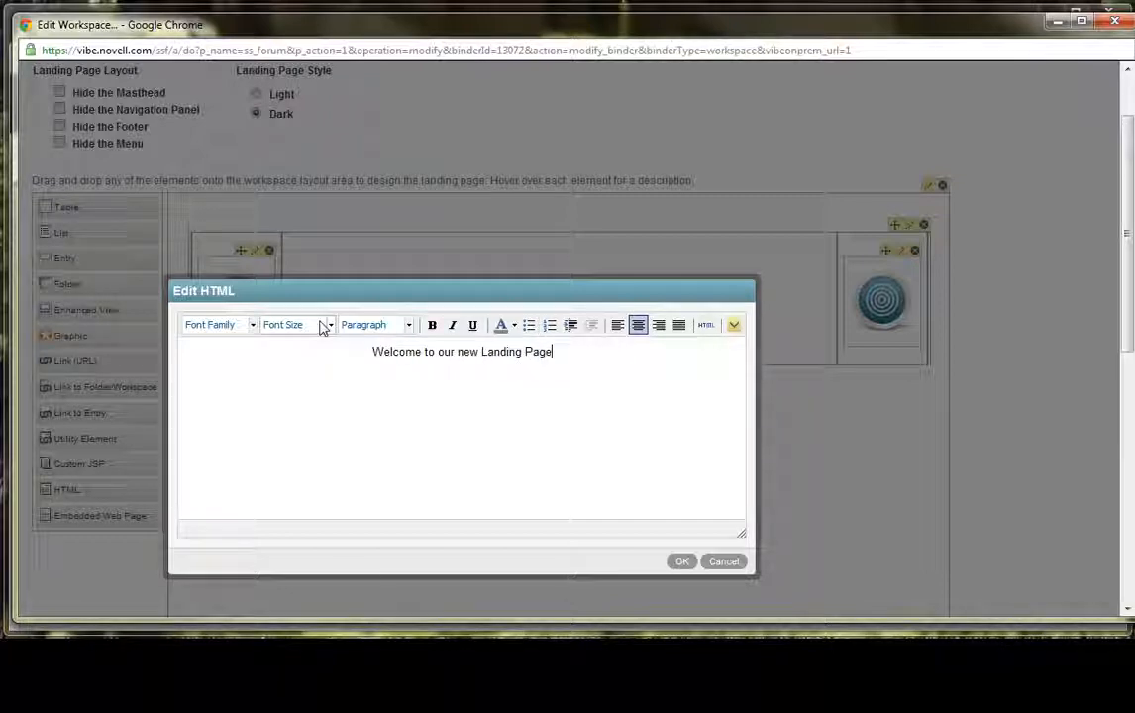
- Format the "Welcome to our new Landing Page" heading at size 7 (36pt) in blue and save the HTML element
drag(553, 353, 375, 351)
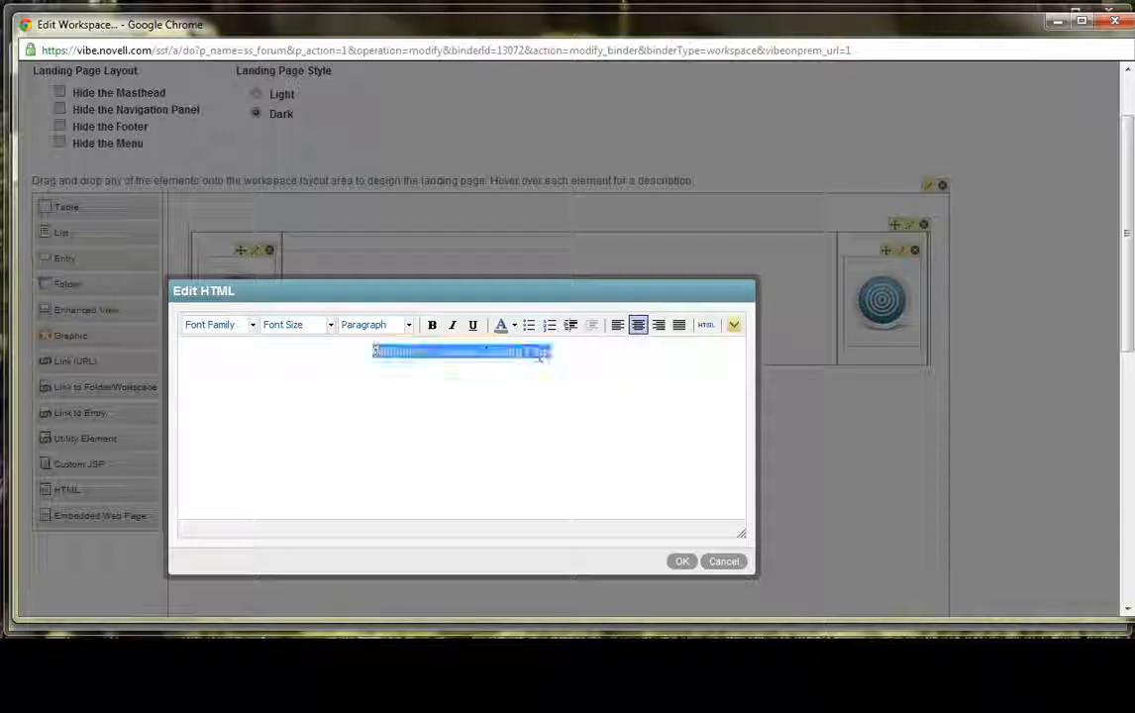
click(330, 325)
scroll(316, 454, down, 2)
click(320, 454)
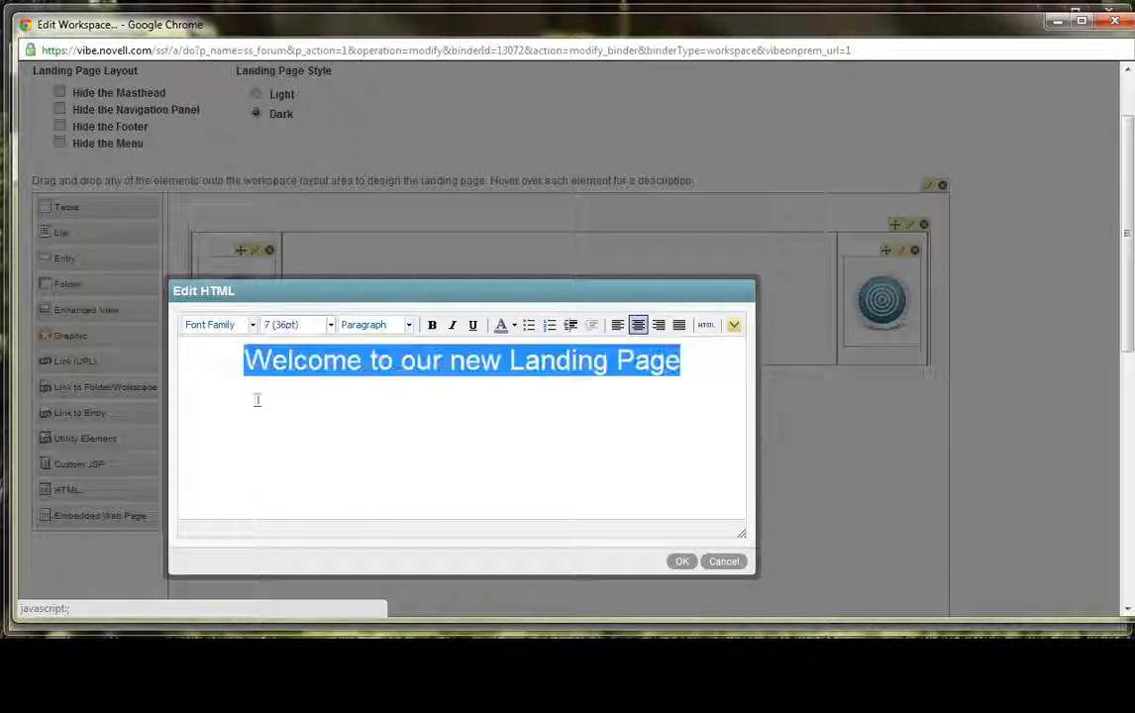
click(515, 327)
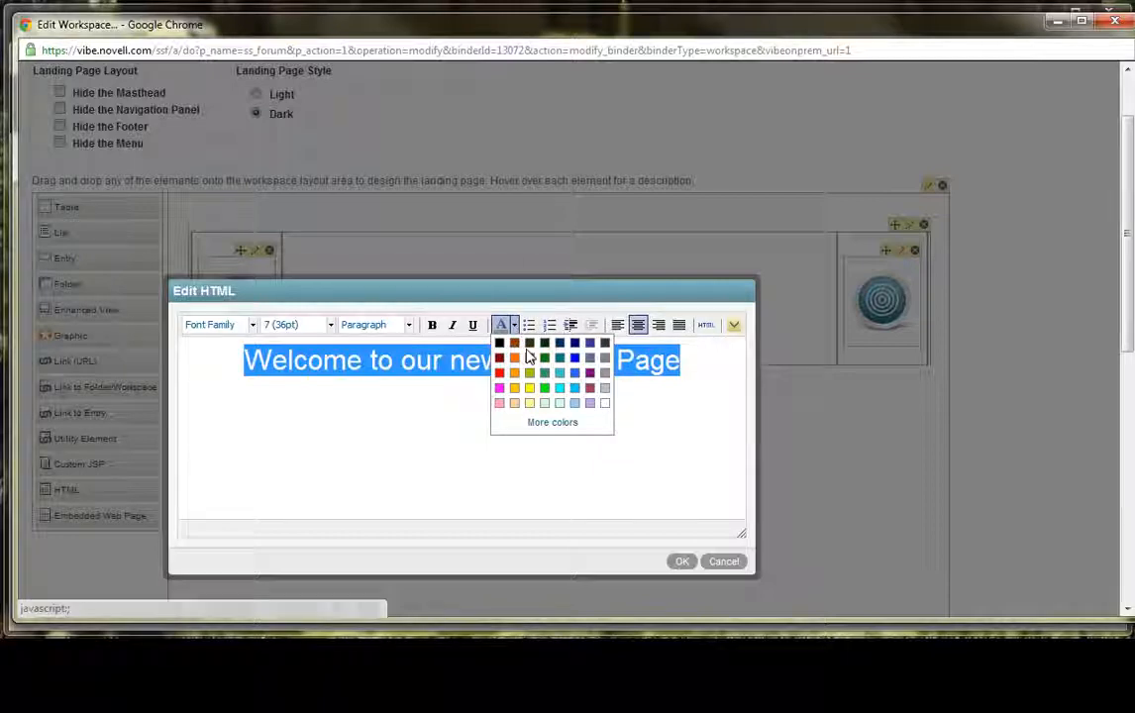
click(604, 374)
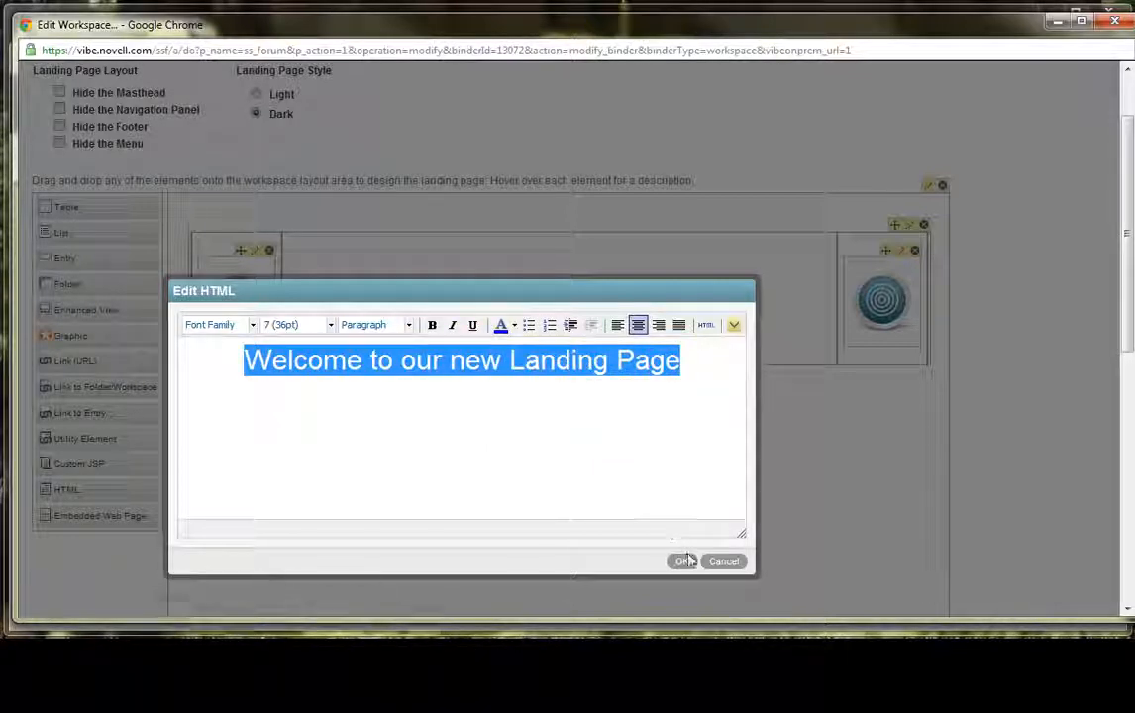
click(683, 562)
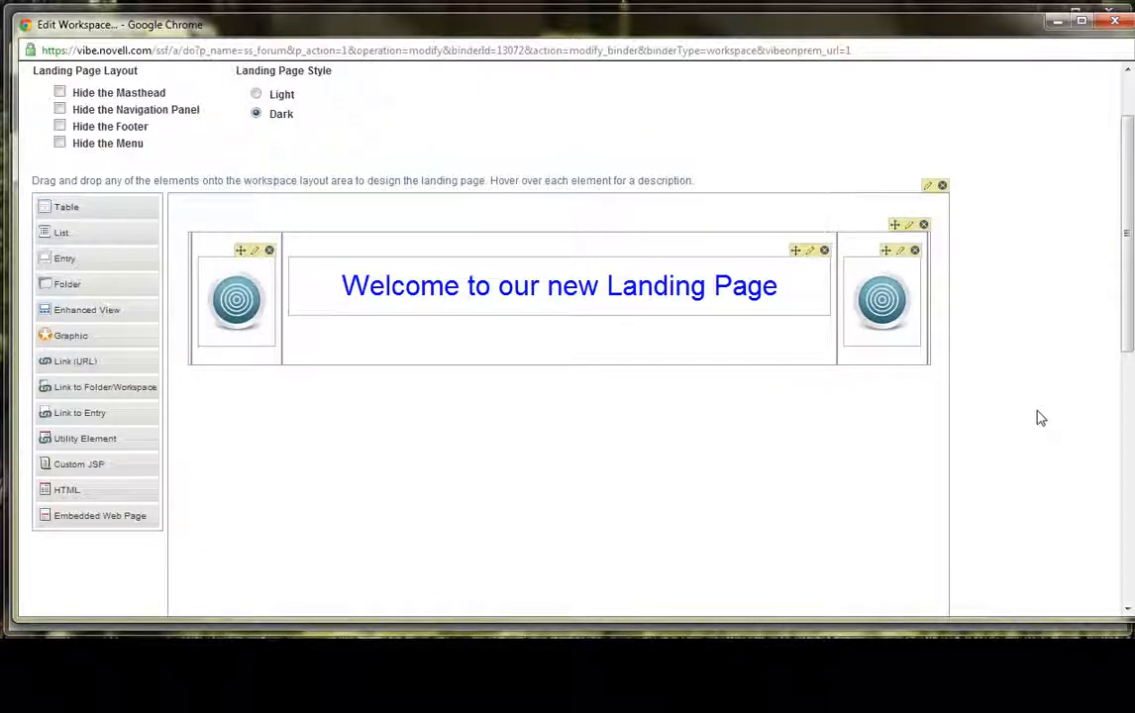
- Save the edited workspace with its welcome heading and icons
scroll(1036, 426, down, 3)
scroll(1036, 426, down, 3)
click(1027, 593)
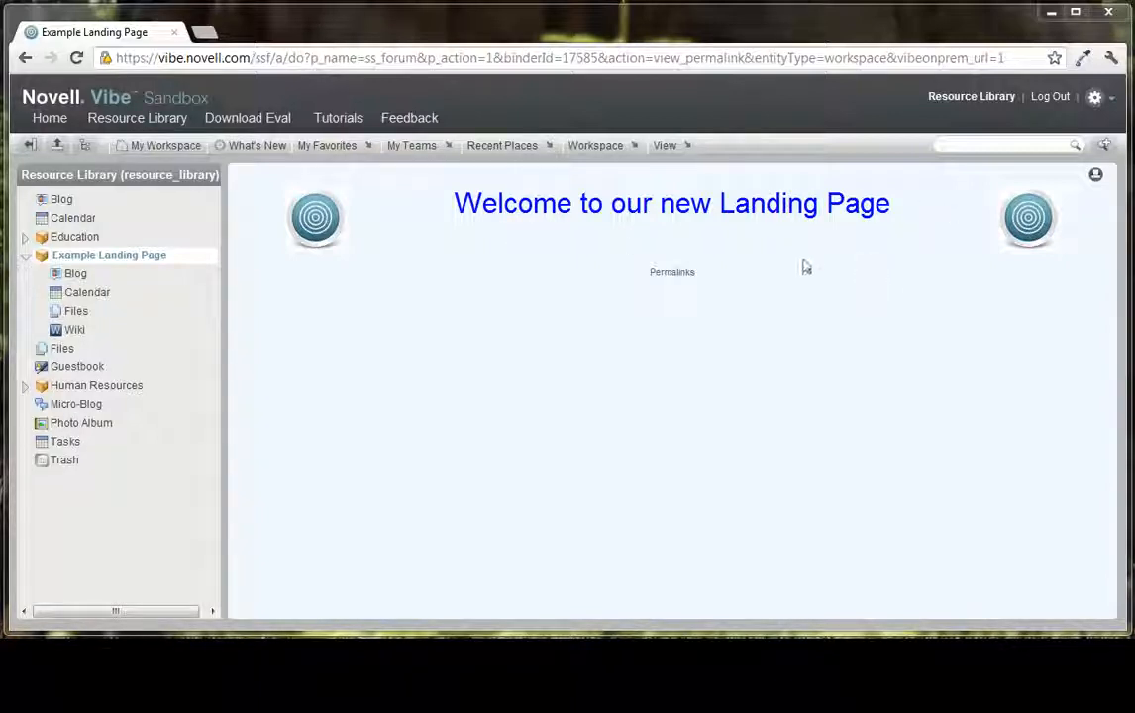
- Edit the workspace again, change the landing page's background color to lightgrey and save the page
click(635, 148)
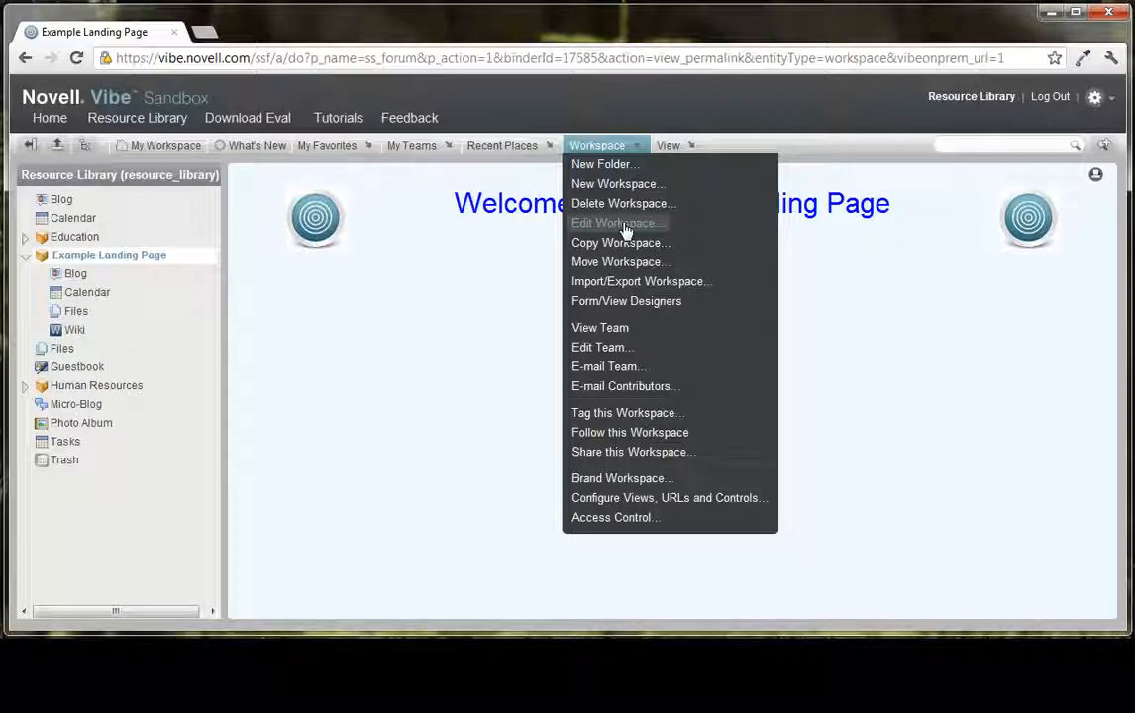
click(625, 231)
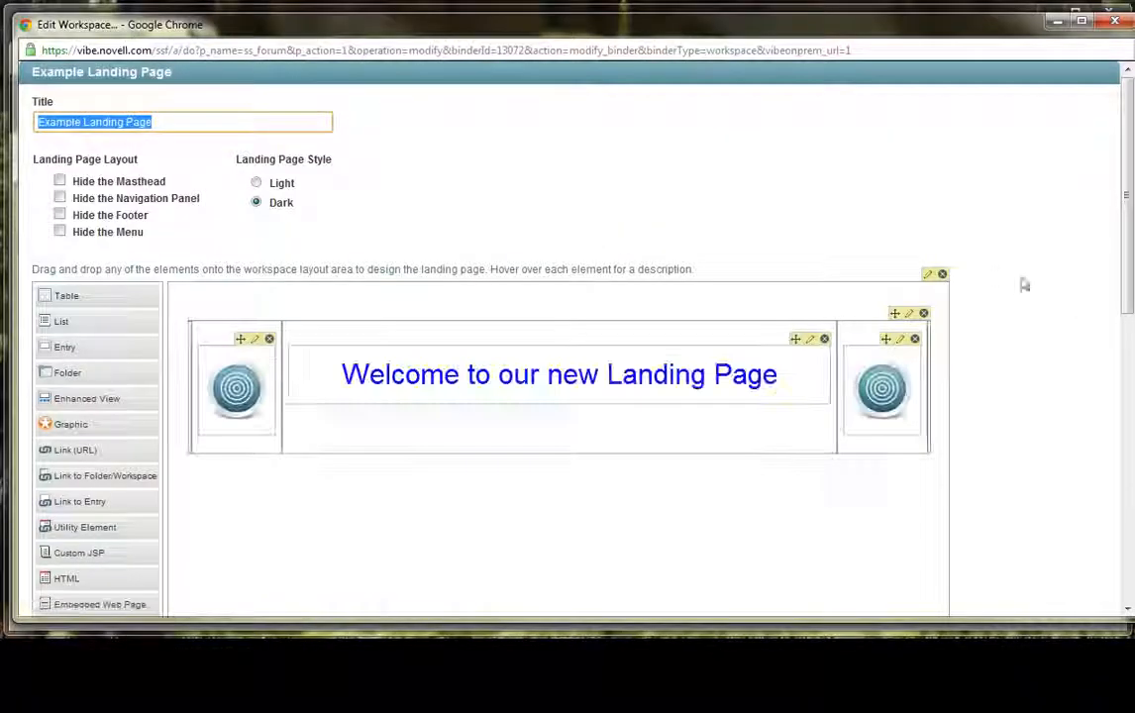
click(928, 275)
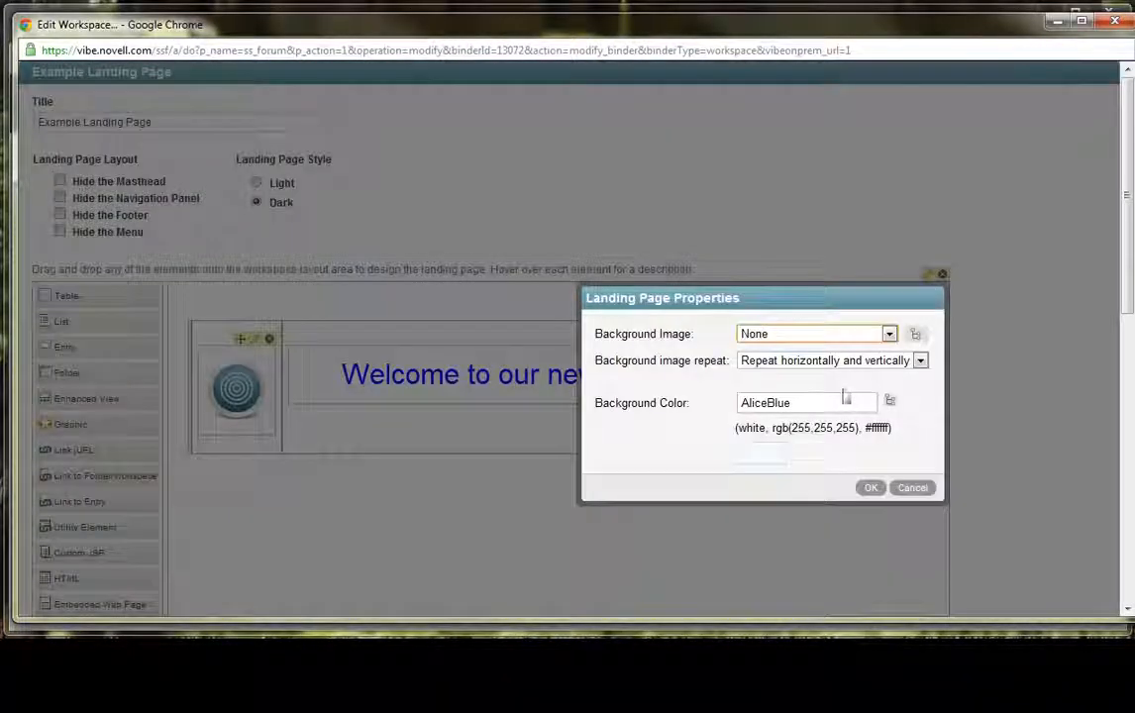
drag(844, 398, 717, 393)
text(grey)
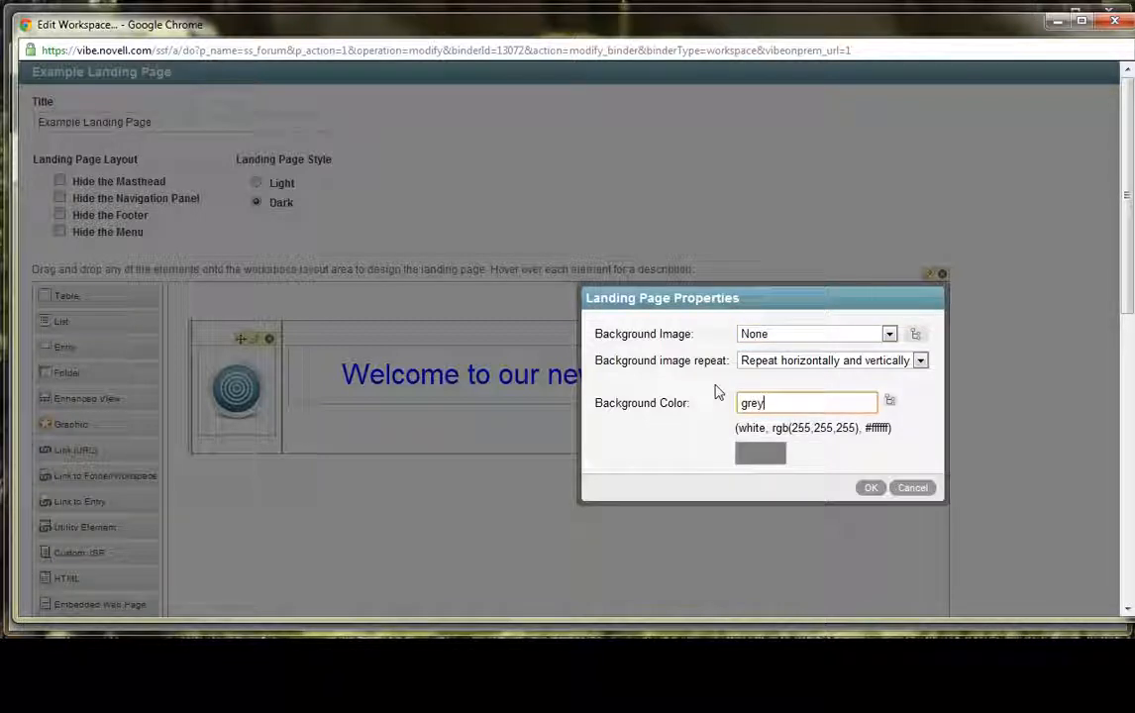
key(BackSpace)
key(BackSpace)
key(BackSpace)
key(BackSpace)
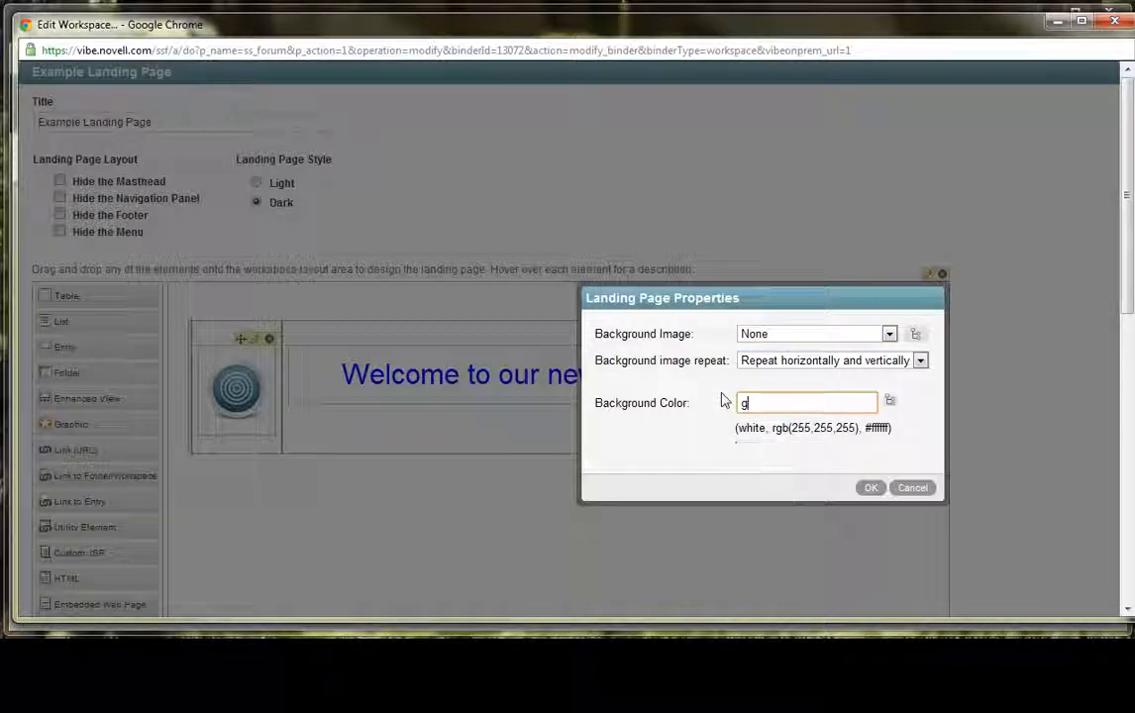
text(light gr)
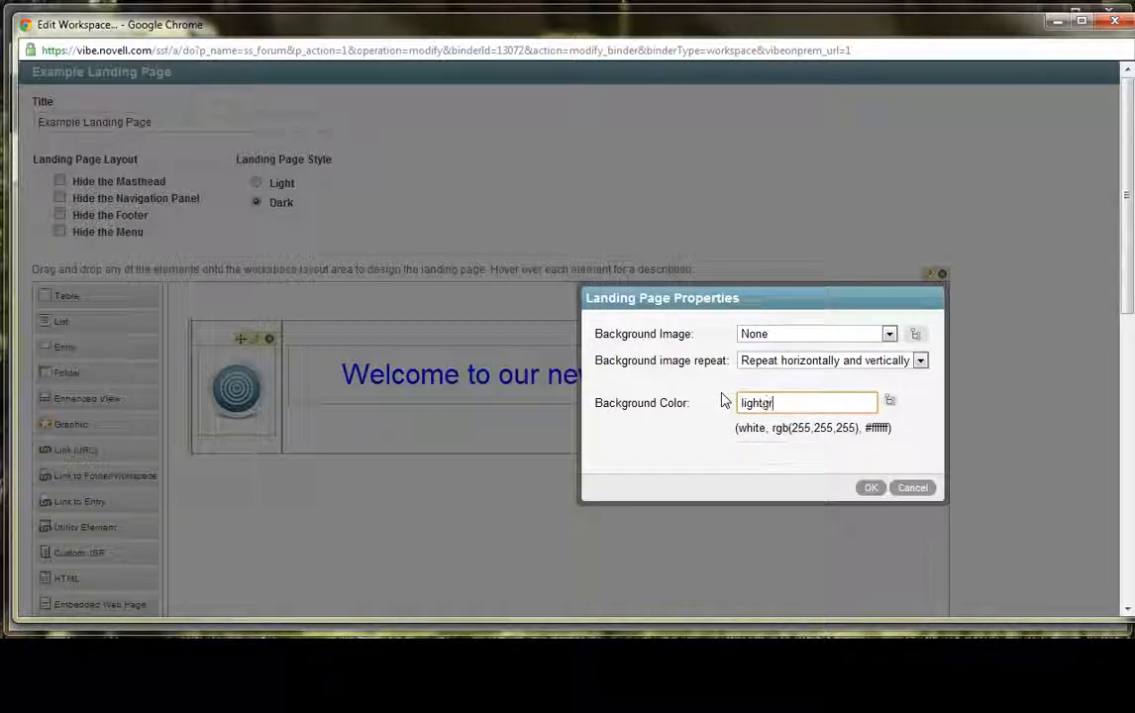
text(ey)
click(871, 487)
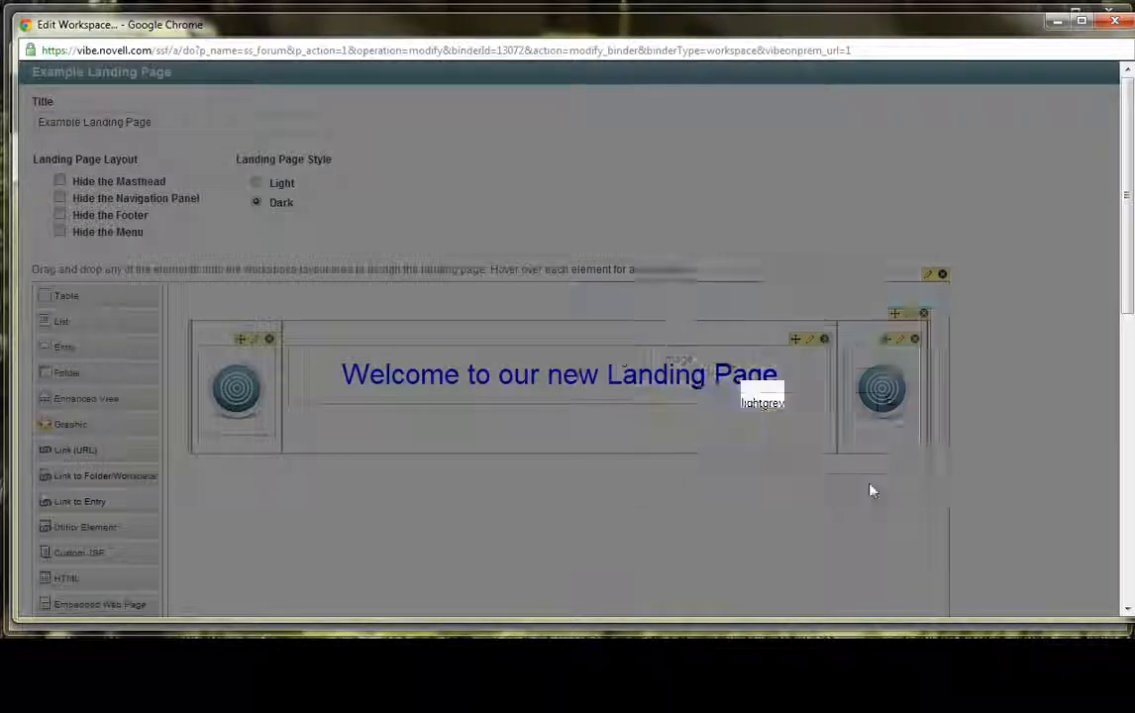
scroll(989, 456, down, 10)
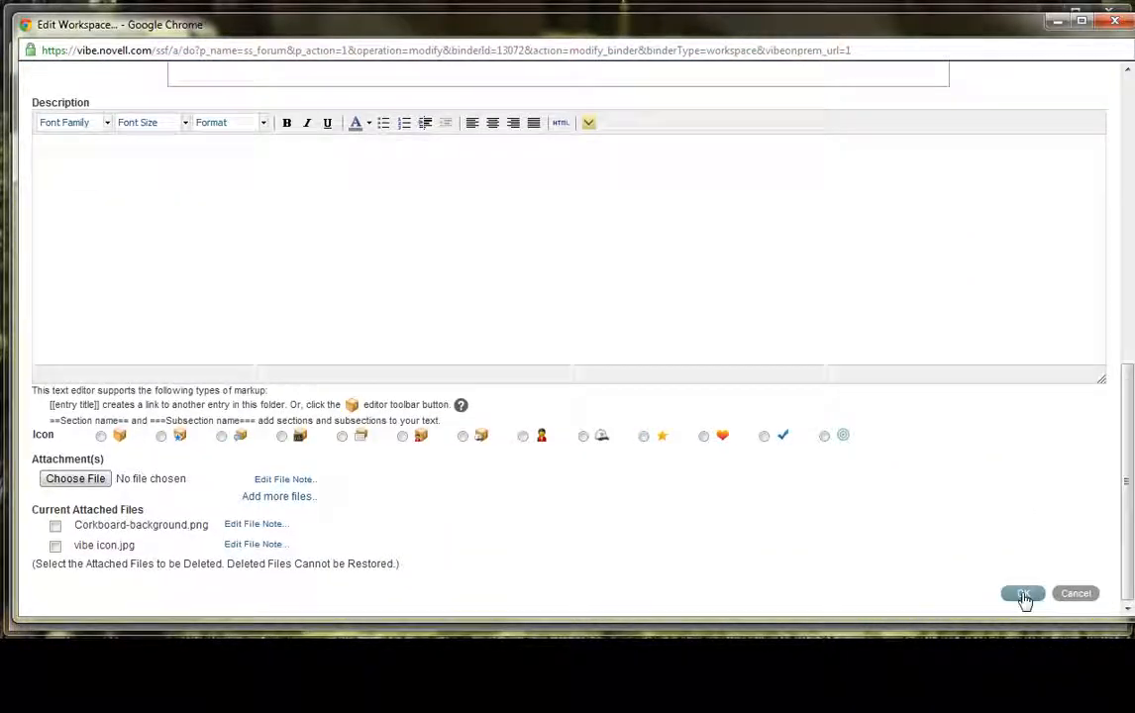
click(1024, 595)
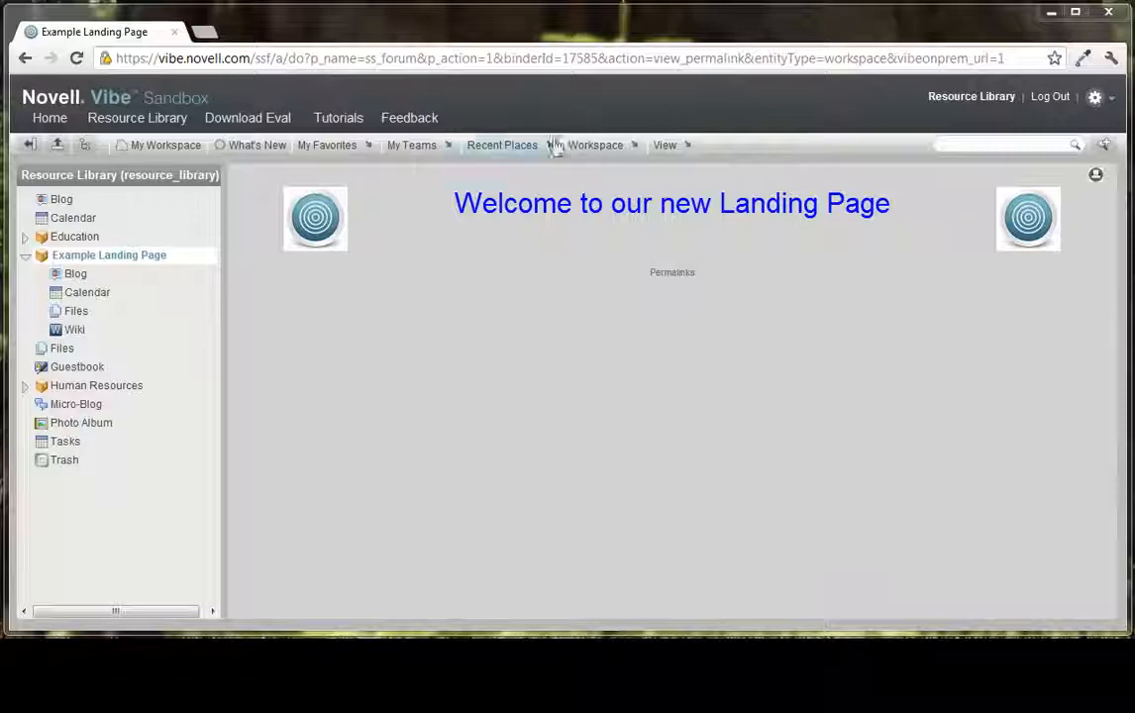
- Reopen the workspace for editing and add a second table below the one with the welcome heading
click(597, 146)
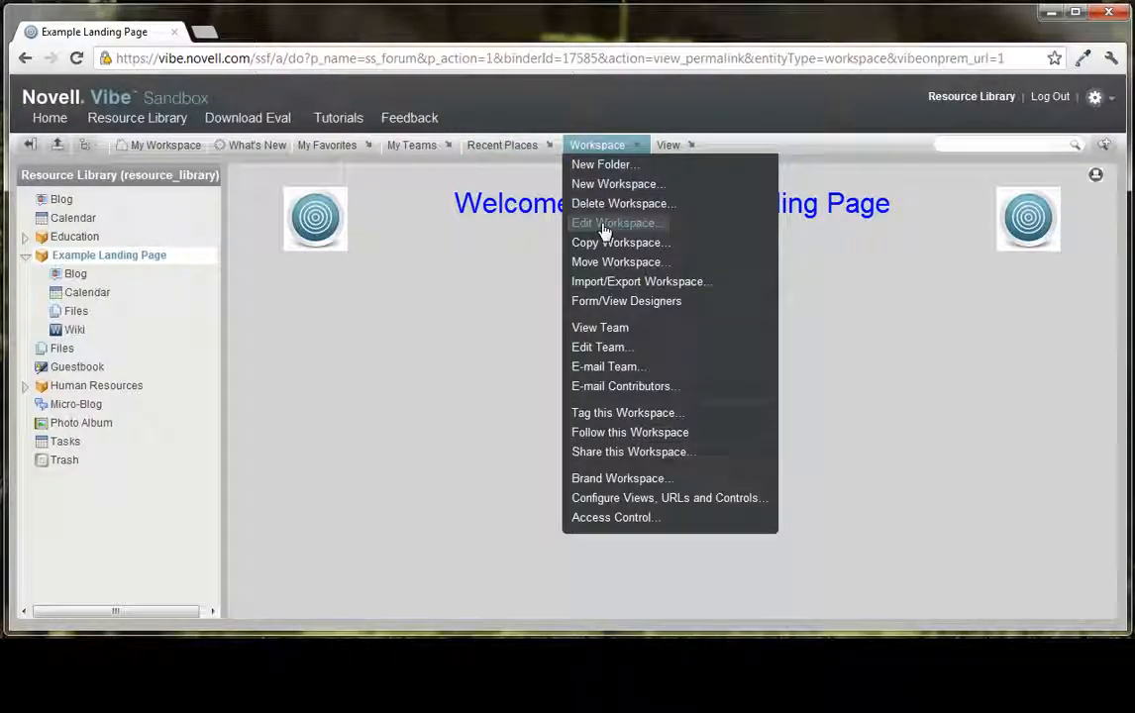
click(606, 224)
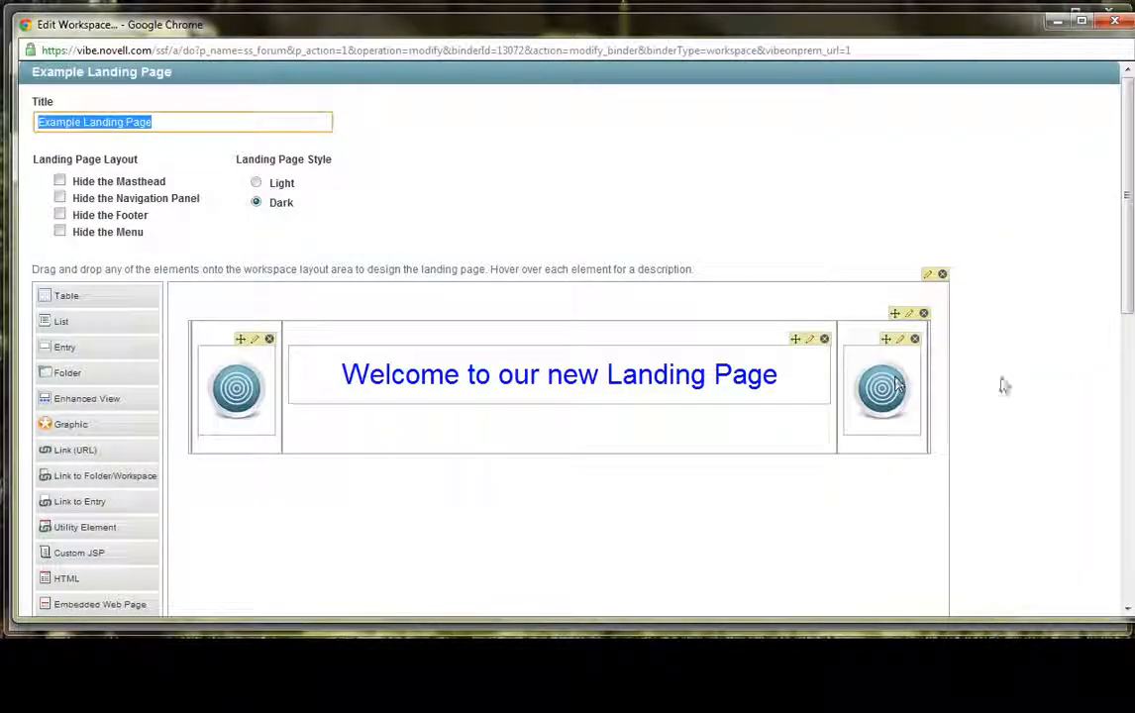
click(1016, 374)
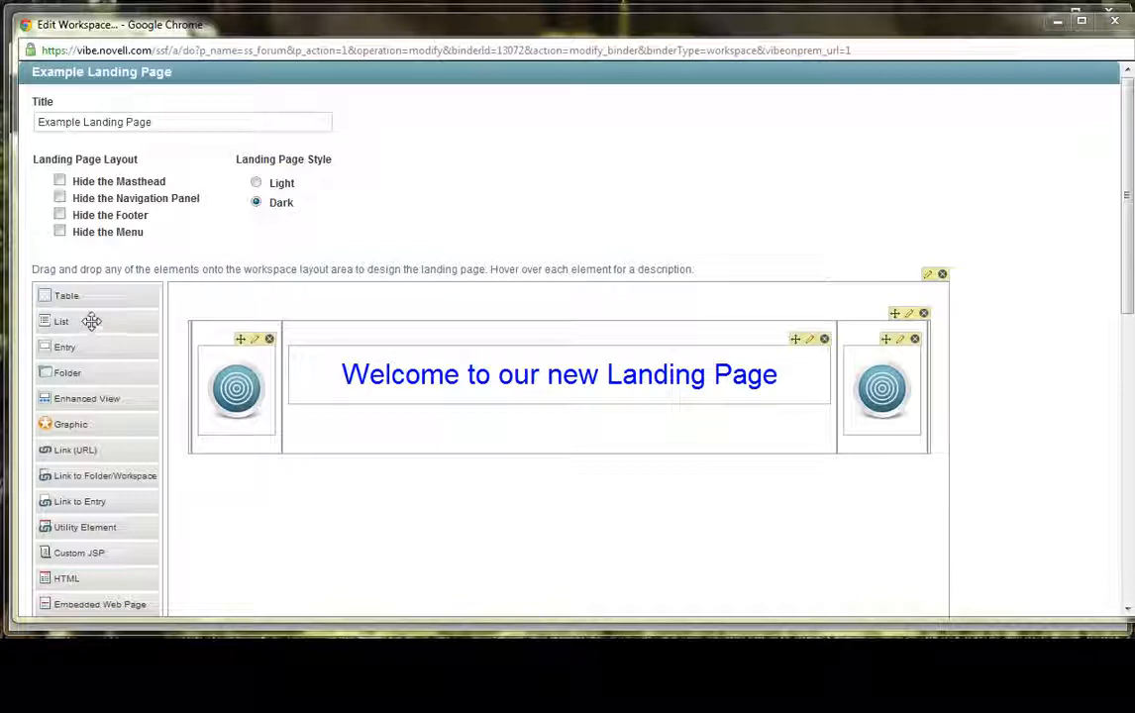
drag(95, 324, 345, 516)
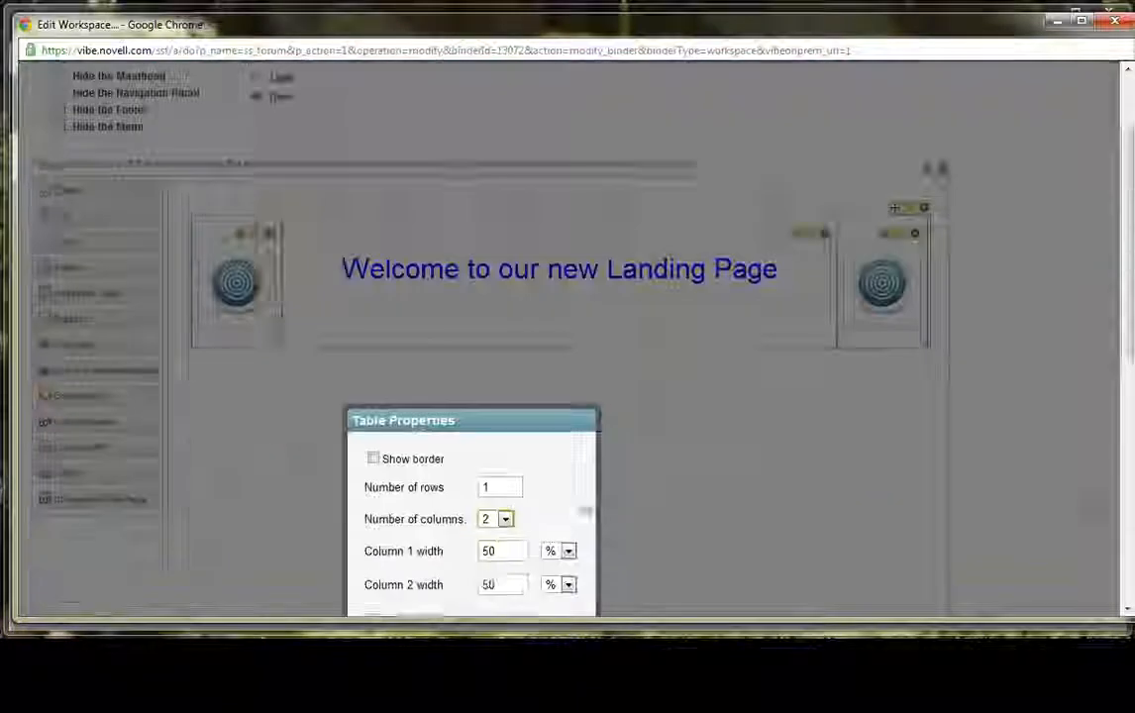
- Give the new table five columns with widths *, 100 px, 700 px, 100 px and *, and apply the properties
click(506, 342)
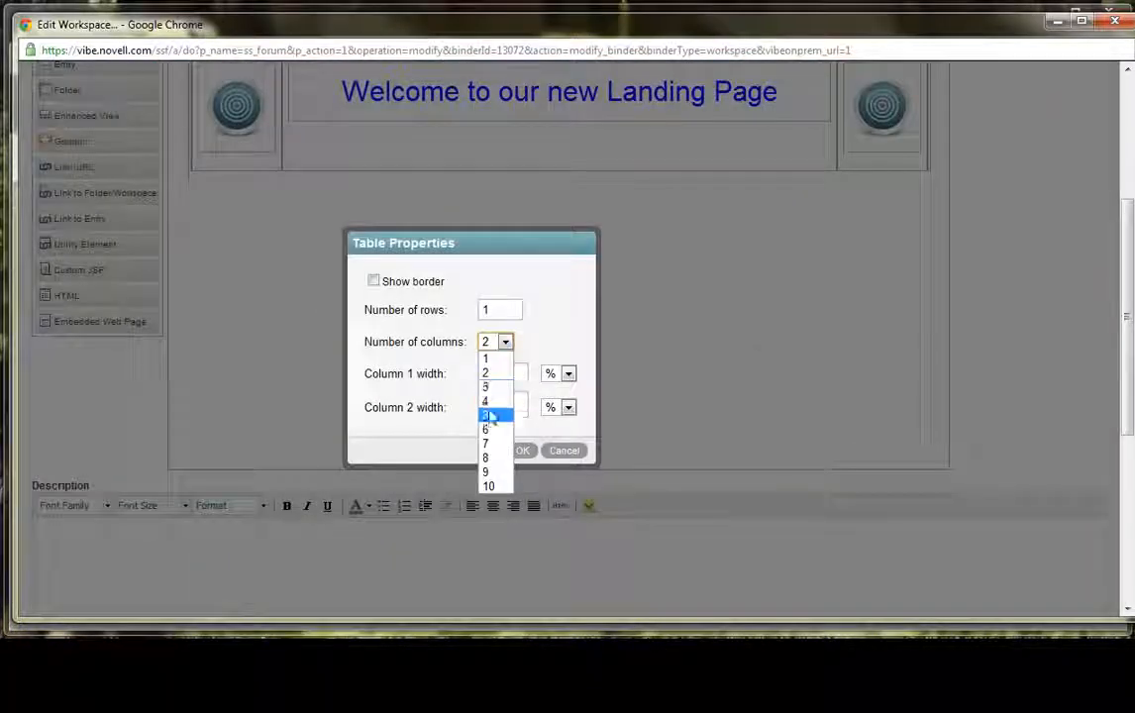
click(495, 415)
click(506, 376)
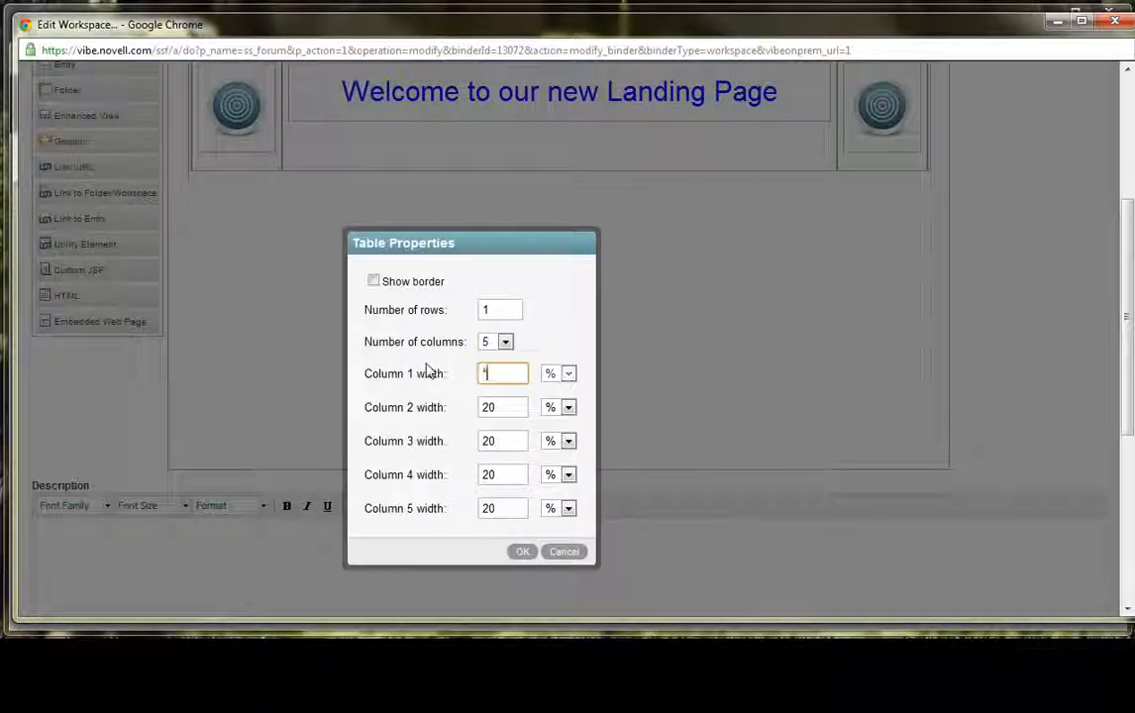
click(489, 407)
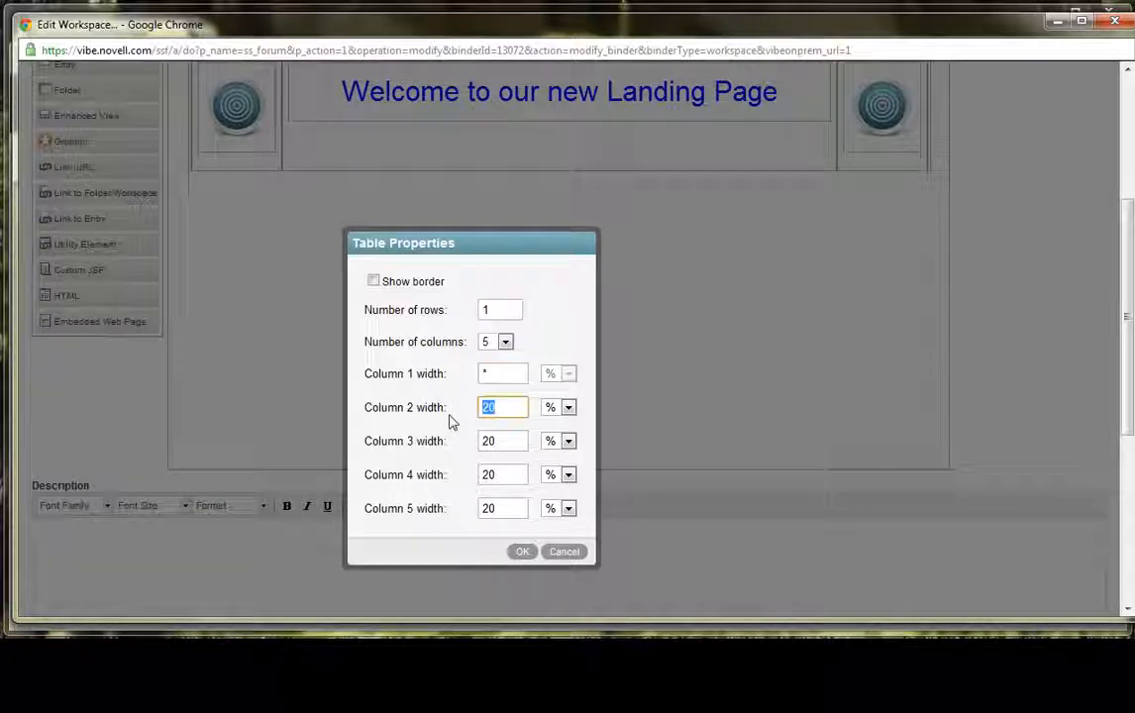
key(Tab)
key(Down)
key(Tab)
text(700)
key(Tab)
key(Tab)
text(100)
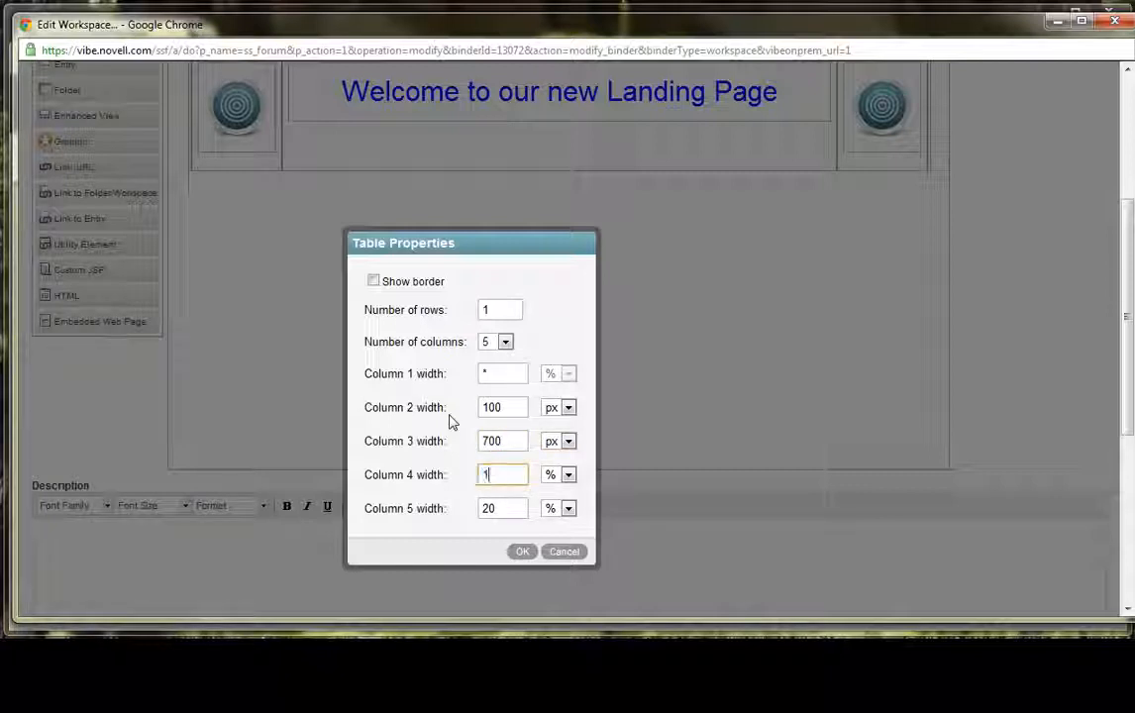
key(Tab)
key(Down)
key(Tab)
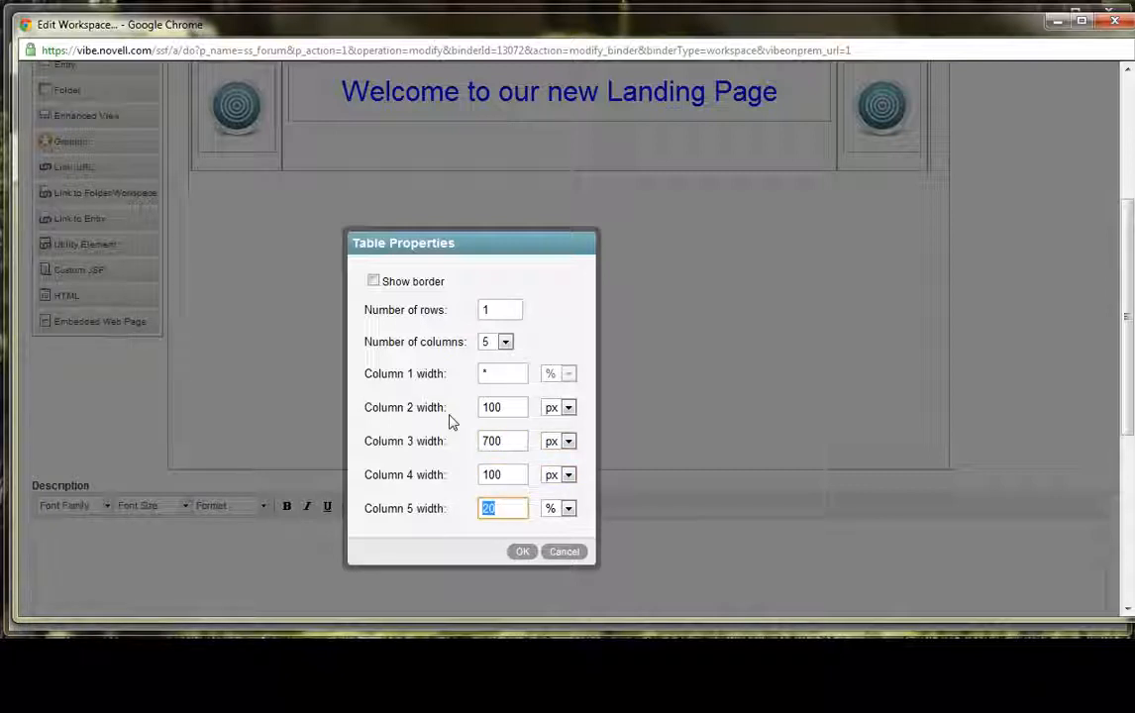
click(522, 552)
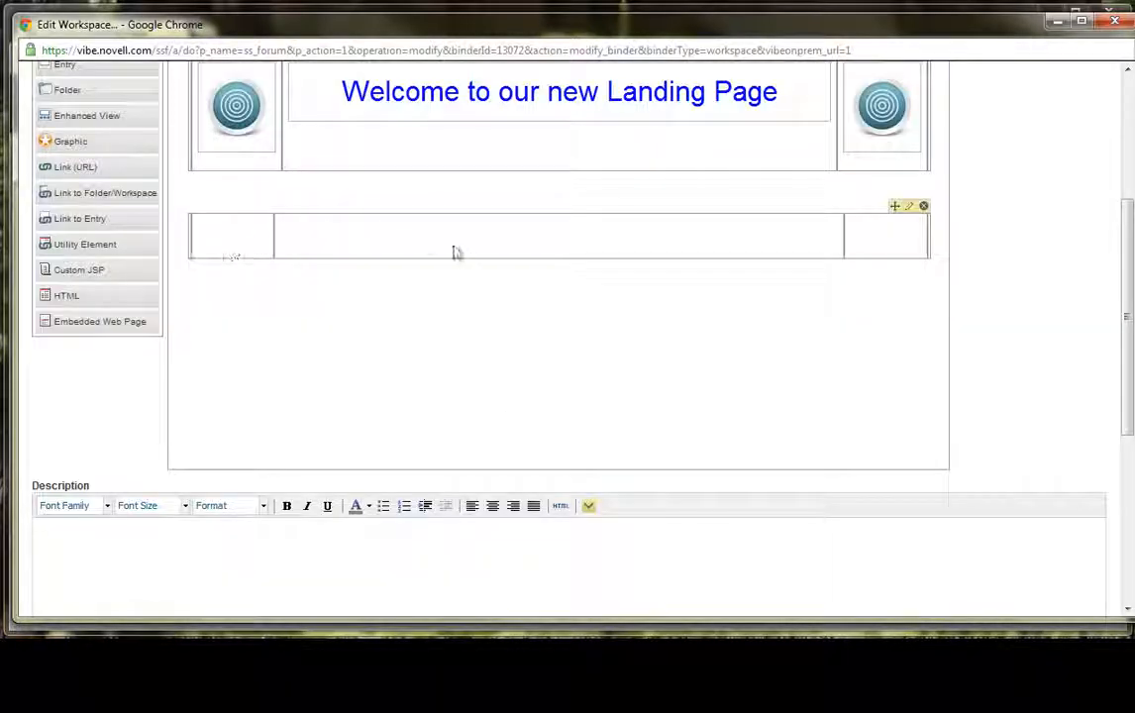
- Edit the lower table's properties to use three columns with widths *, 900 px and *, and apply them
click(910, 207)
click(854, 242)
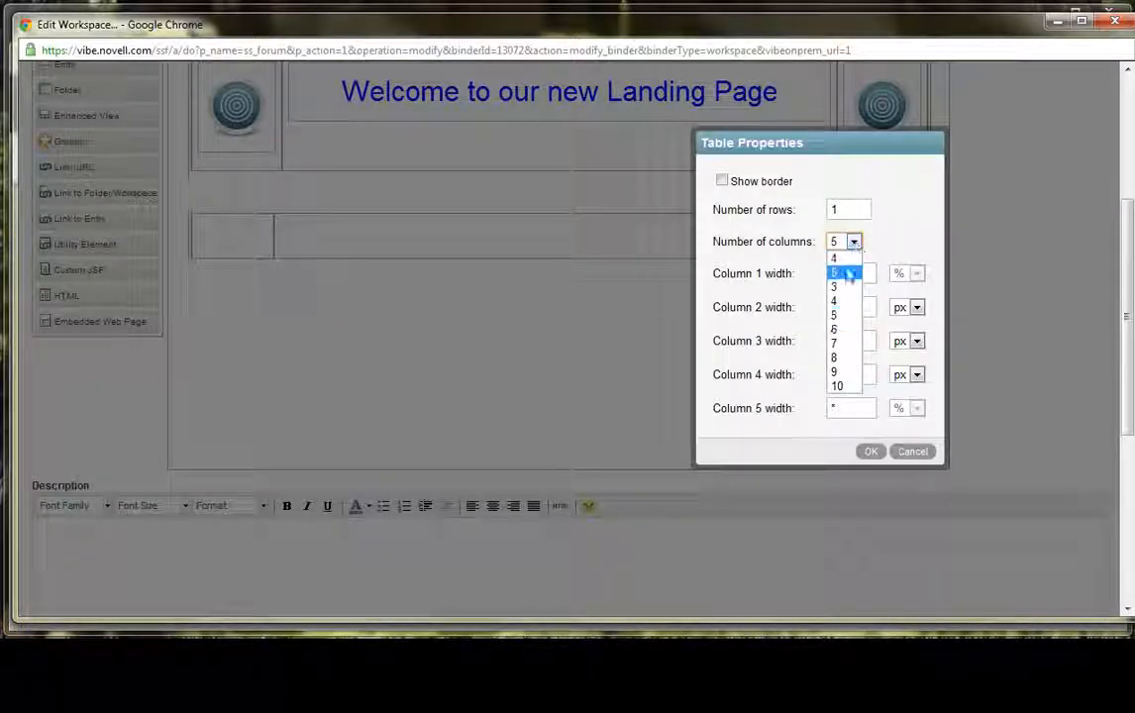
click(849, 282)
double_click(863, 283)
text(*)
key(Tab)
key(Tab)
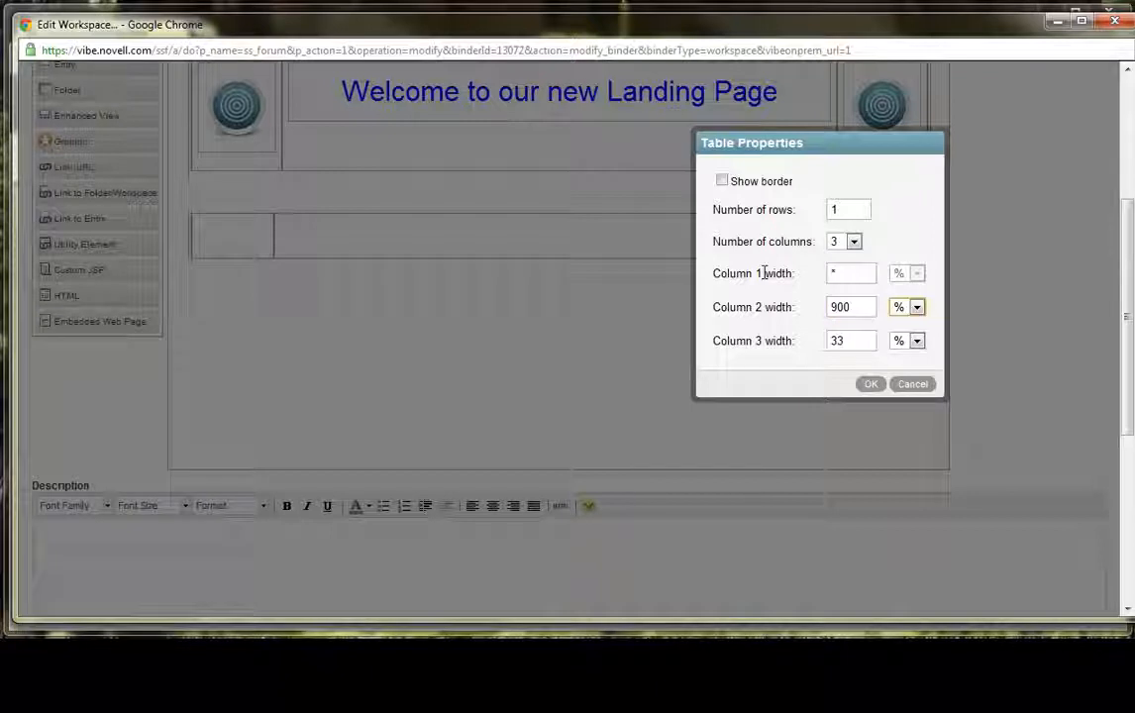
key(Tab)
text(*)
click(871, 383)
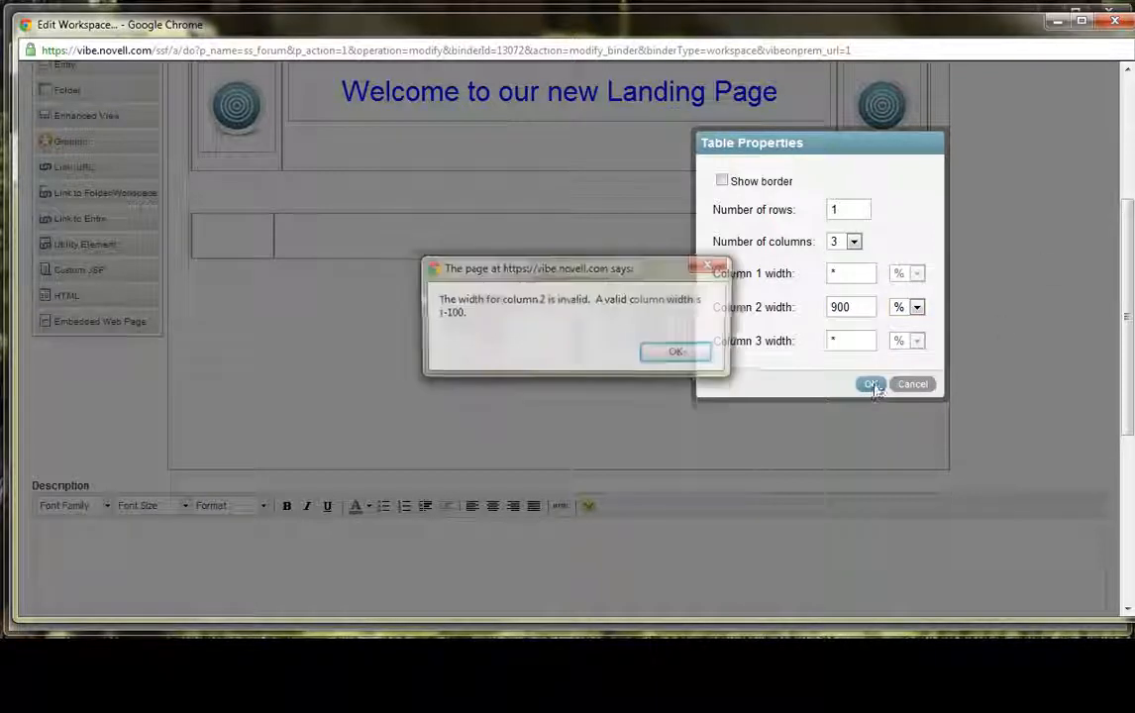
click(918, 307)
click(909, 340)
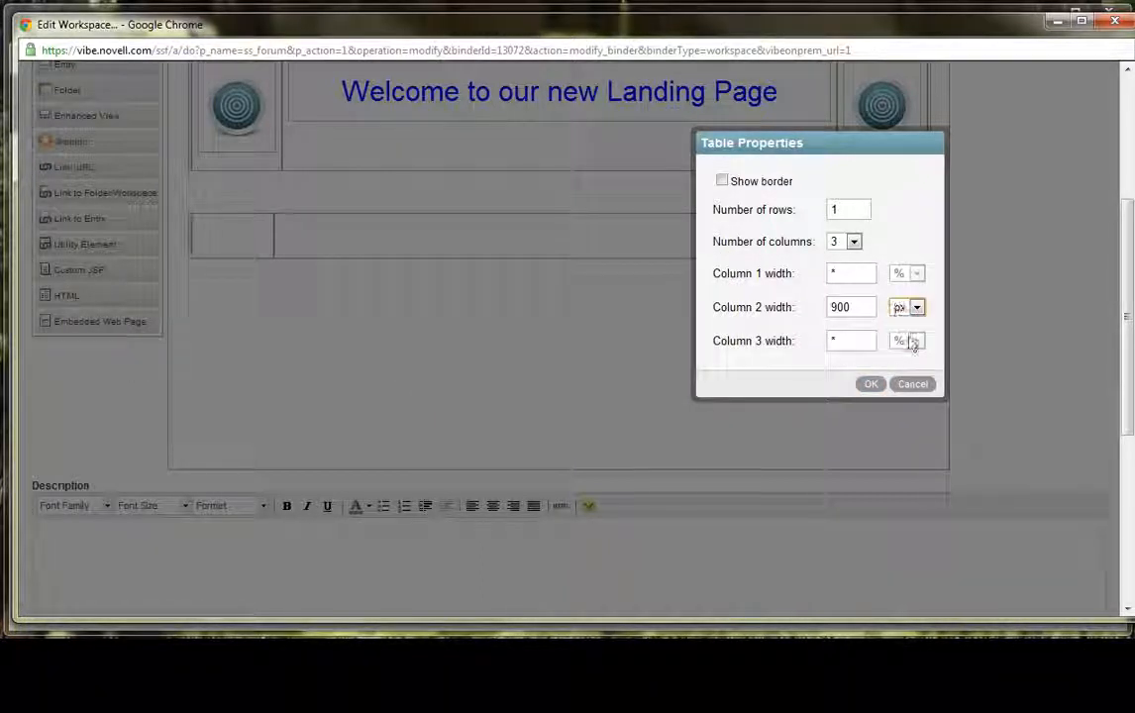
click(875, 388)
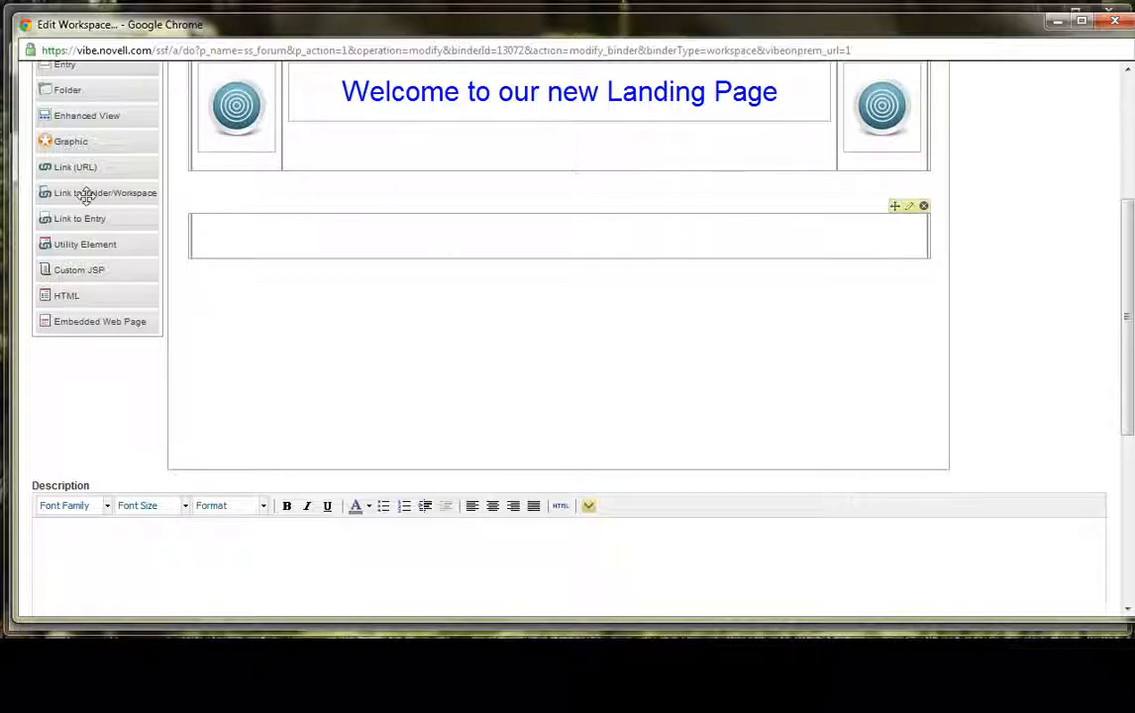
- Add a List element titled "Entries in Vibe" to the lower table's wide middle column
scroll(75, 143, up, 1)
drag(83, 124, 304, 322)
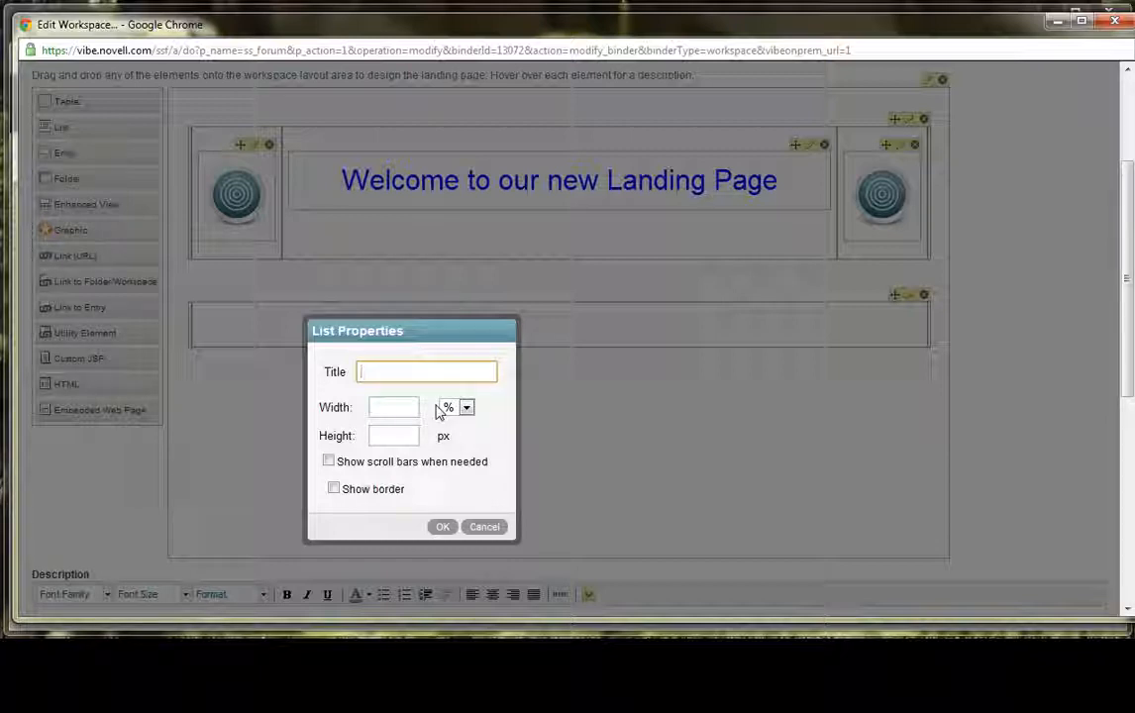
text(Entries in Vibe)
click(444, 528)
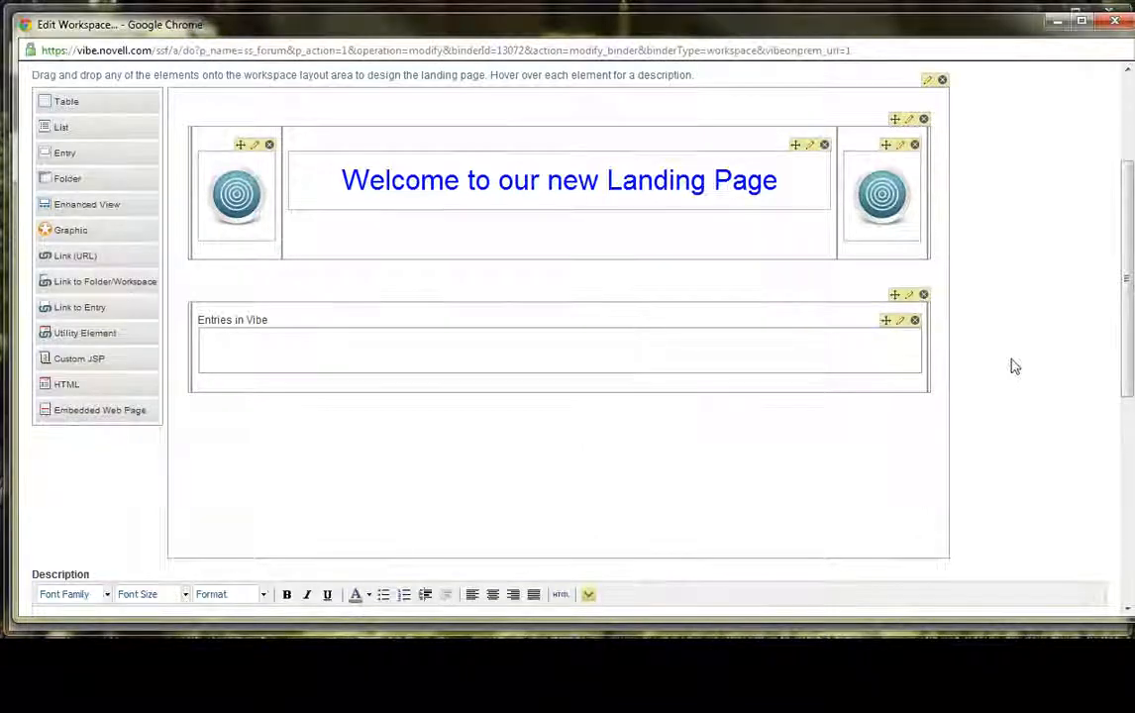
- Save the workspace with the new list on the landing page
scroll(1016, 367, down, 3)
scroll(1019, 386, up, 2)
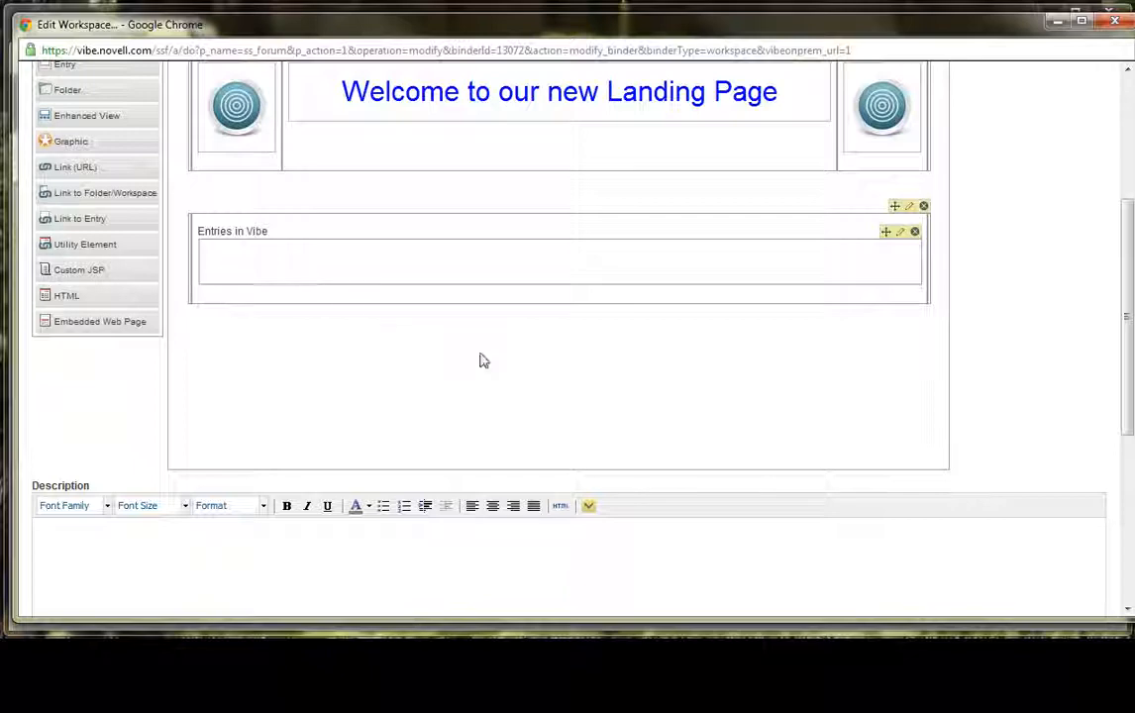
scroll(1020, 572, down, 5)
click(1023, 592)
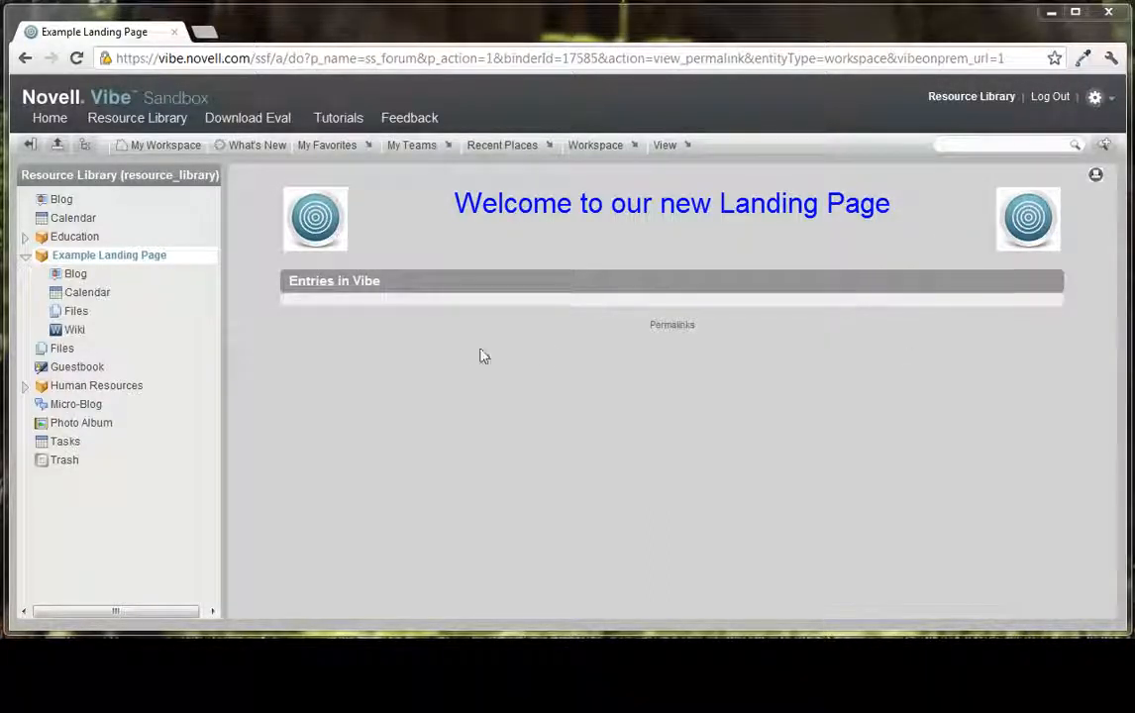
- Open the Example Landing Page workspace for editing and add an Enhanced View element beneath the Entries in Vibe list
click(592, 145)
click(592, 224)
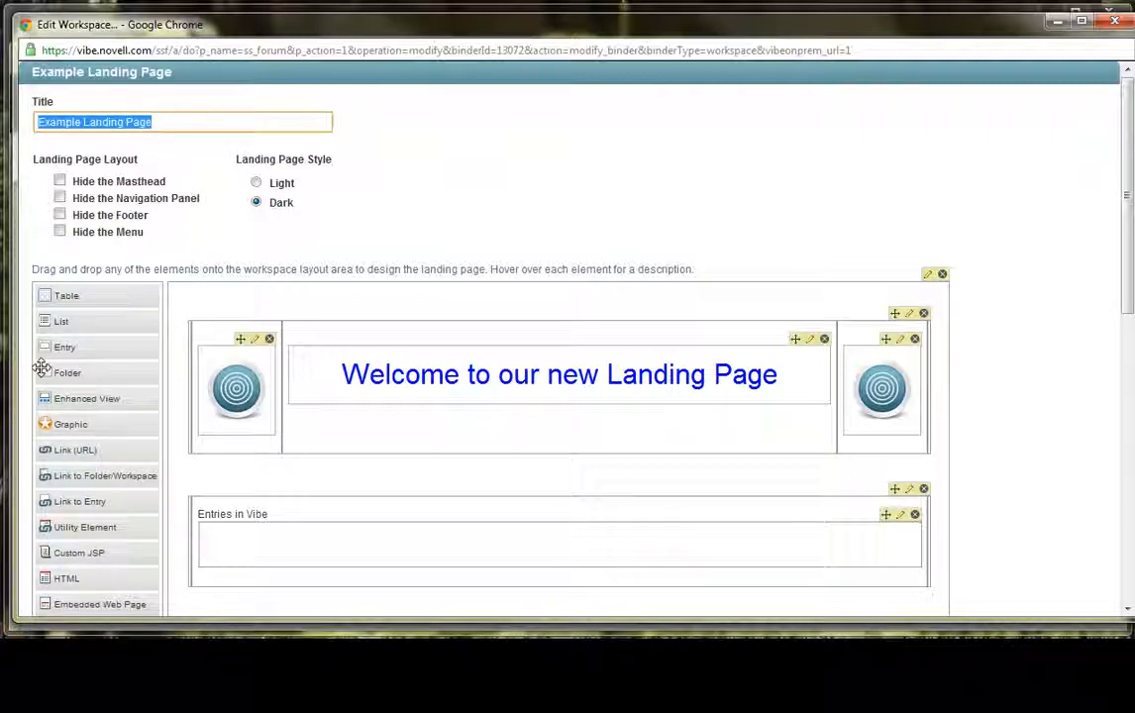
click(1006, 426)
scroll(1007, 426, down, 1)
drag(63, 309, 473, 499)
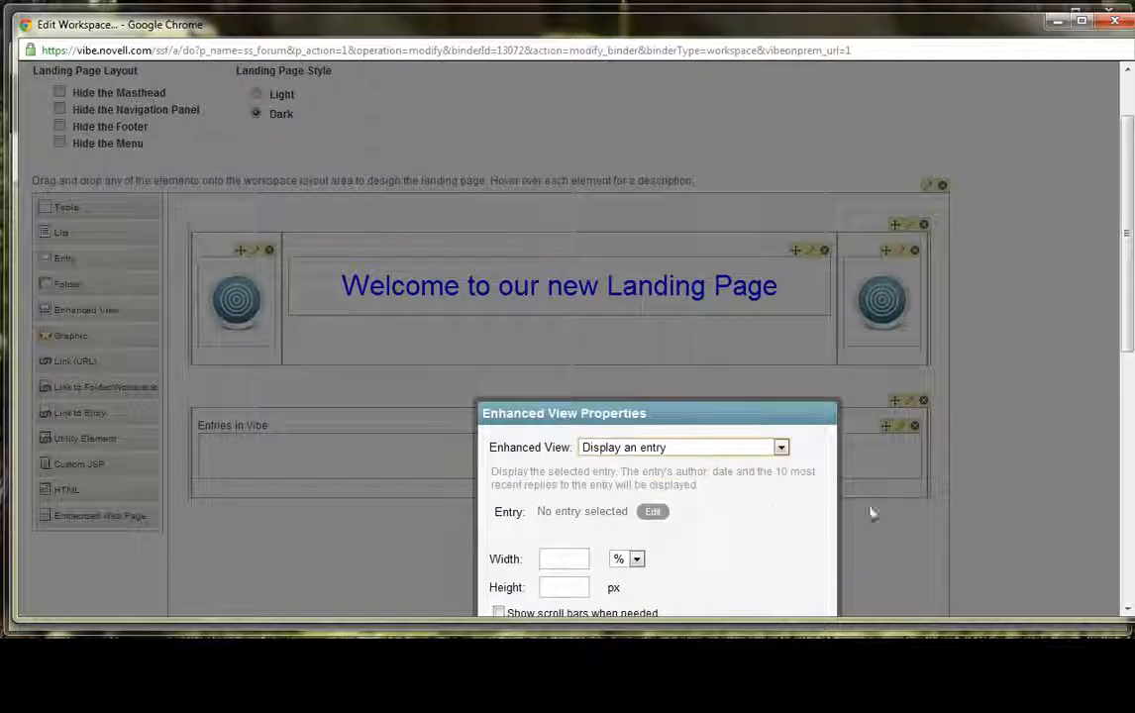
scroll(1027, 436, down, 2)
scroll(1026, 437, down, 1)
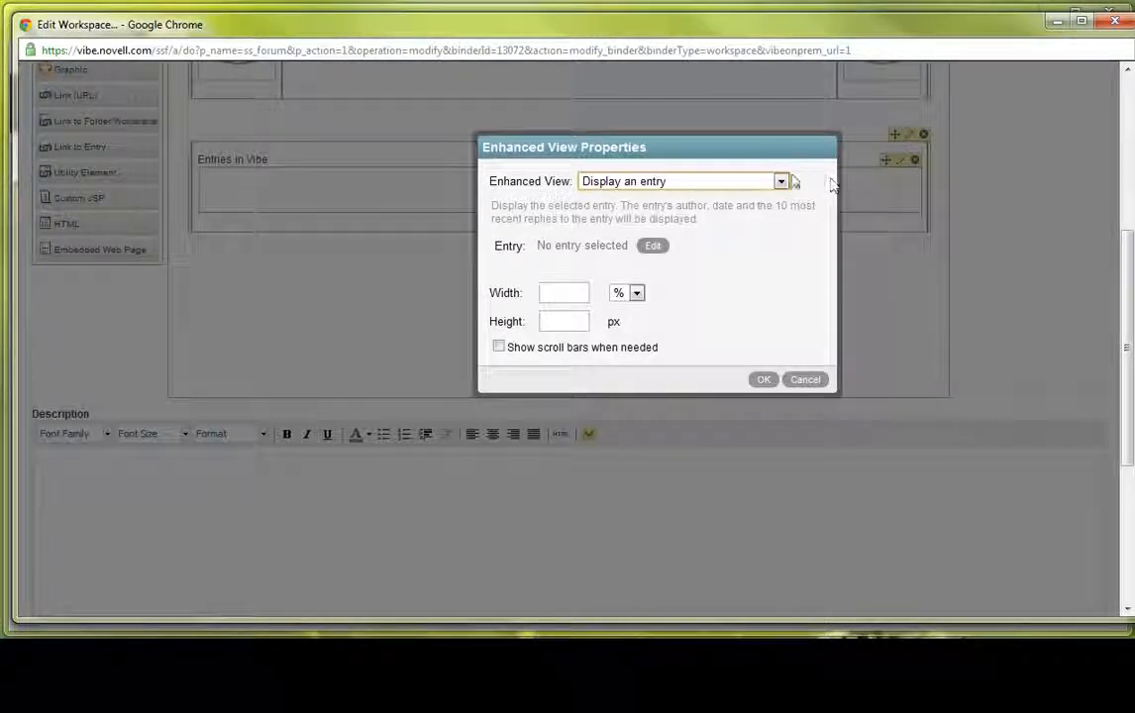
- Set the enhanced view to Display calendar with a width of 900 px and scroll bars shown when needed
click(781, 184)
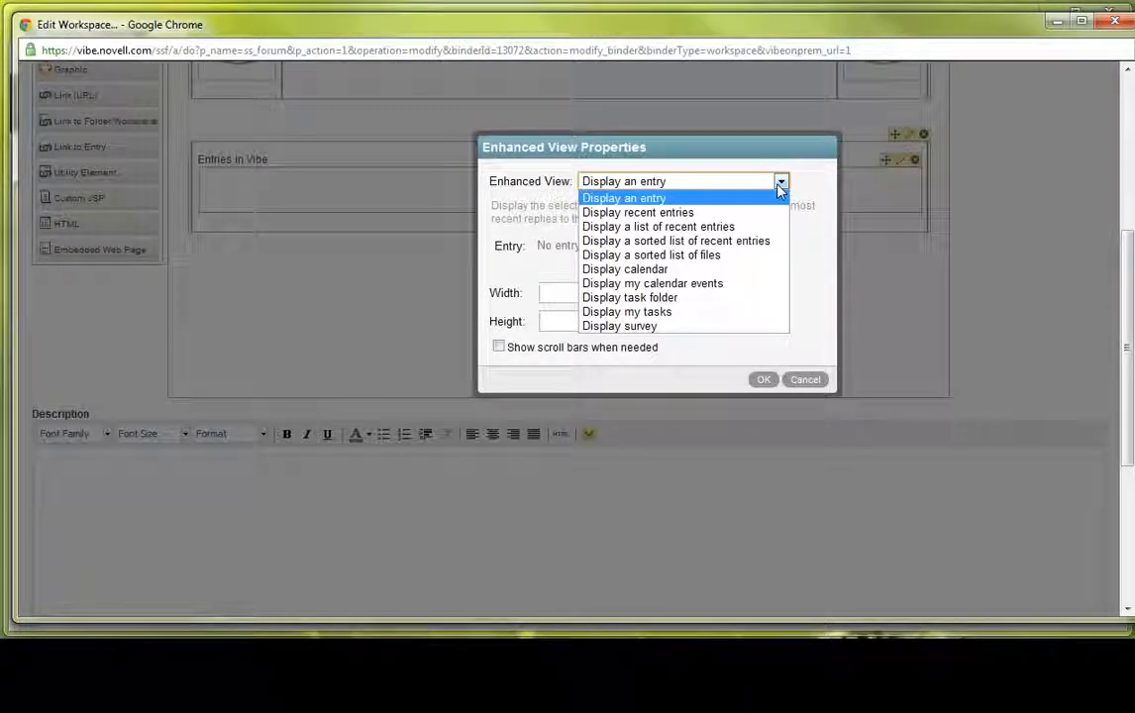
click(699, 199)
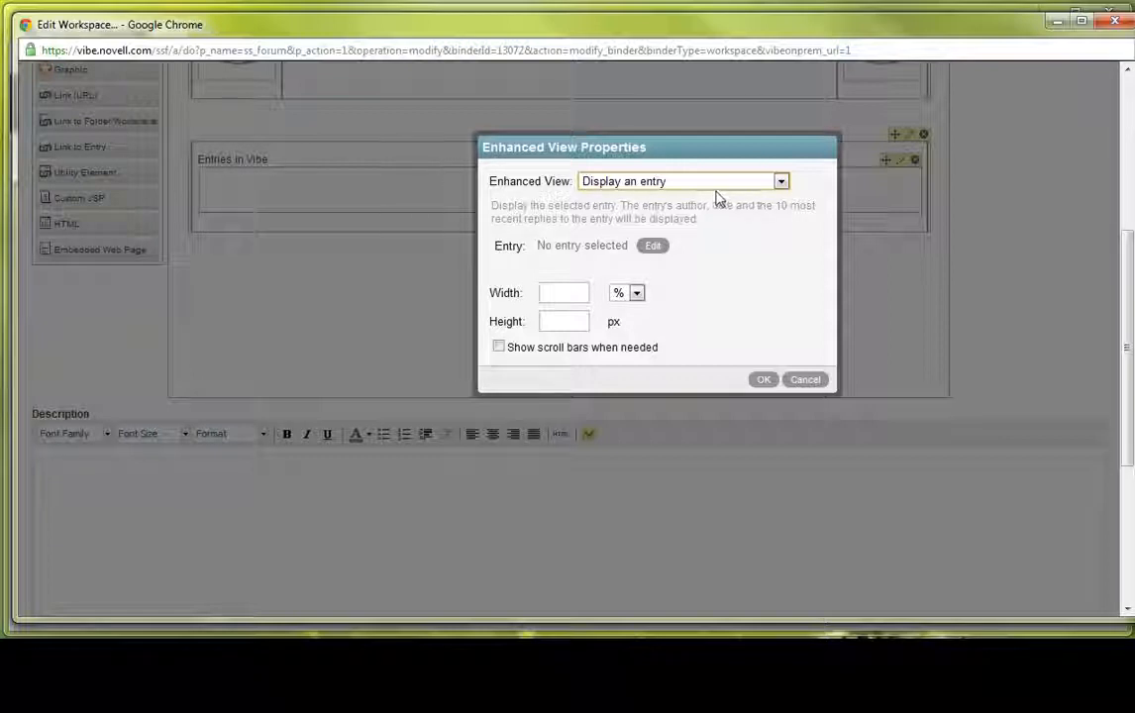
click(721, 183)
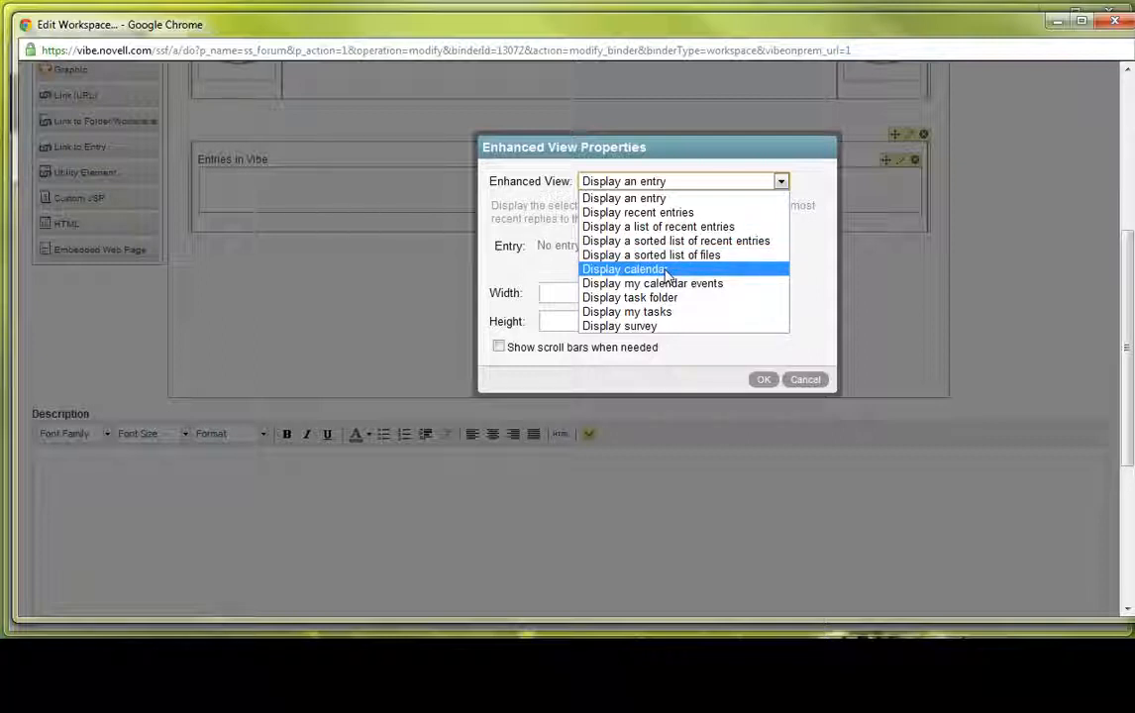
click(669, 274)
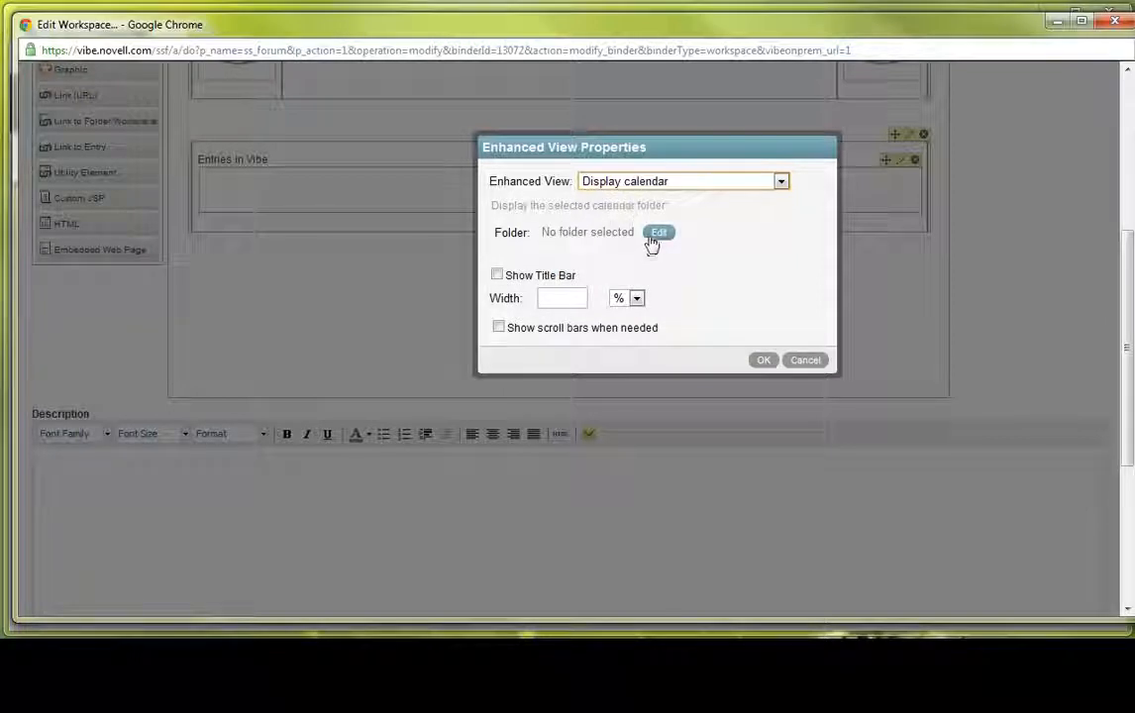
click(577, 298)
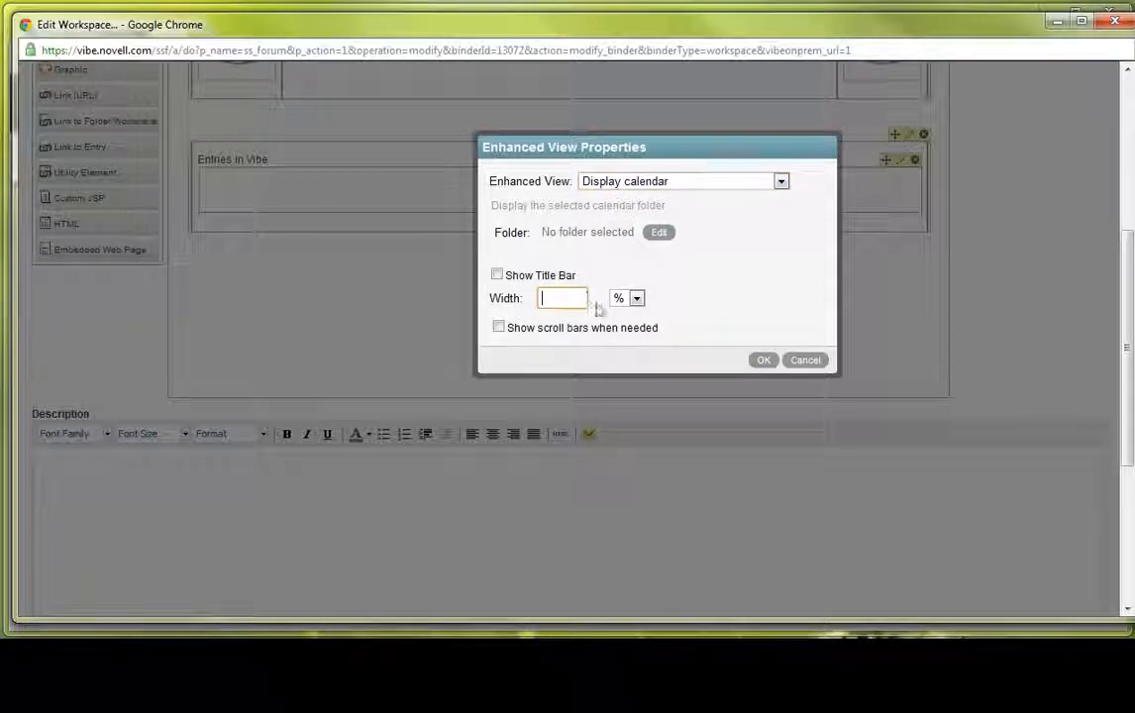
text(900)
click(632, 303)
click(637, 328)
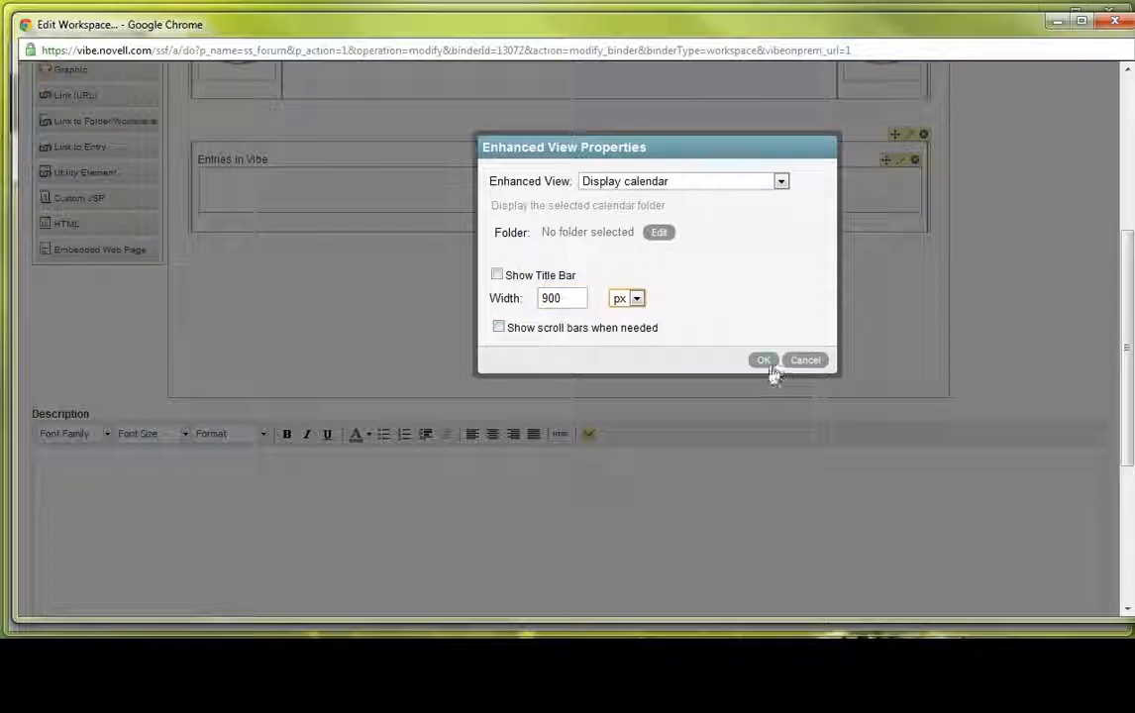
click(499, 329)
click(764, 359)
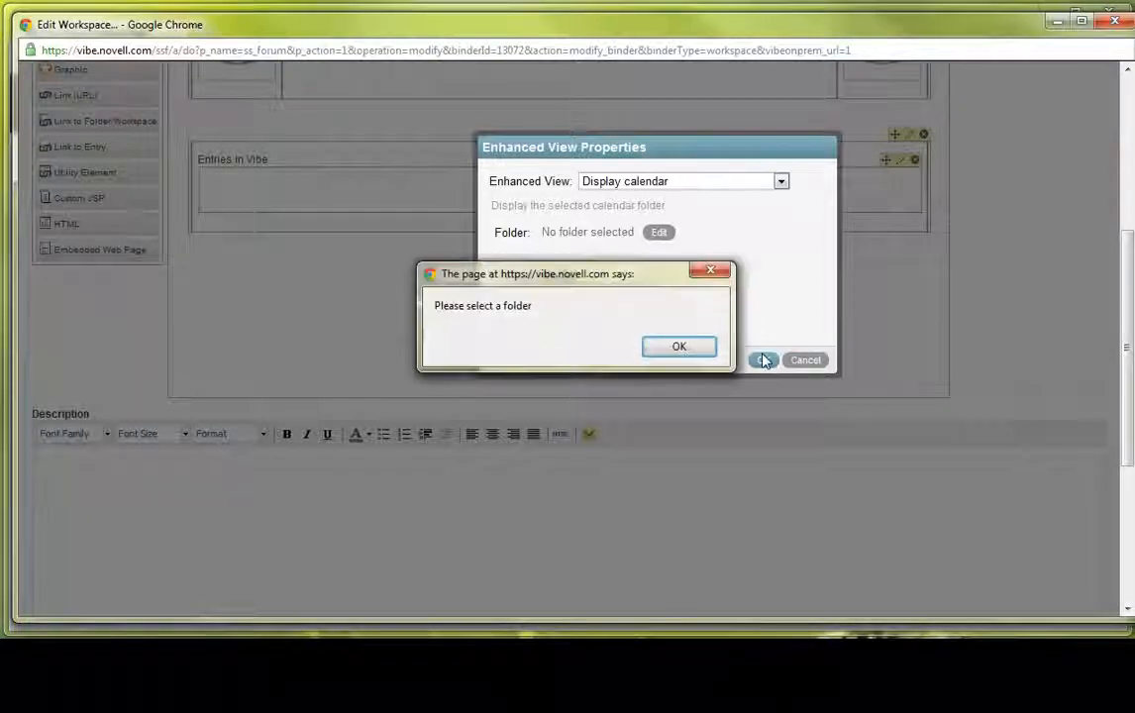
- Choose the Calendar folder from the current workspace as the view's source and apply the properties
click(679, 347)
click(659, 232)
text(c)
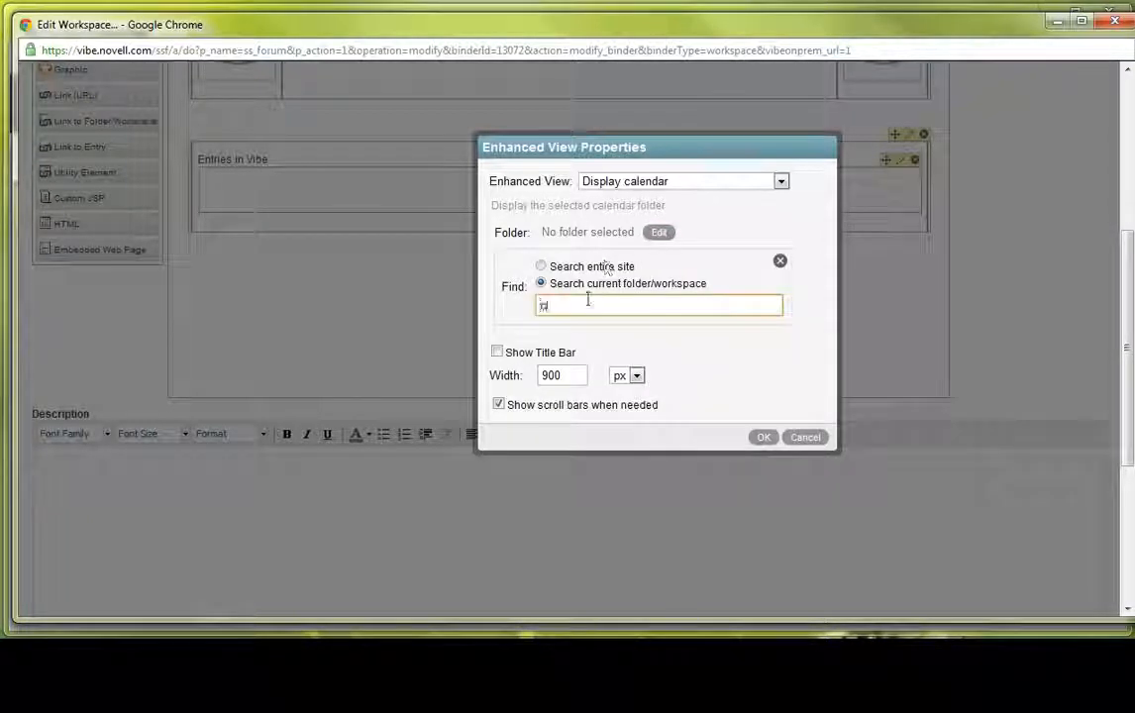
click(579, 327)
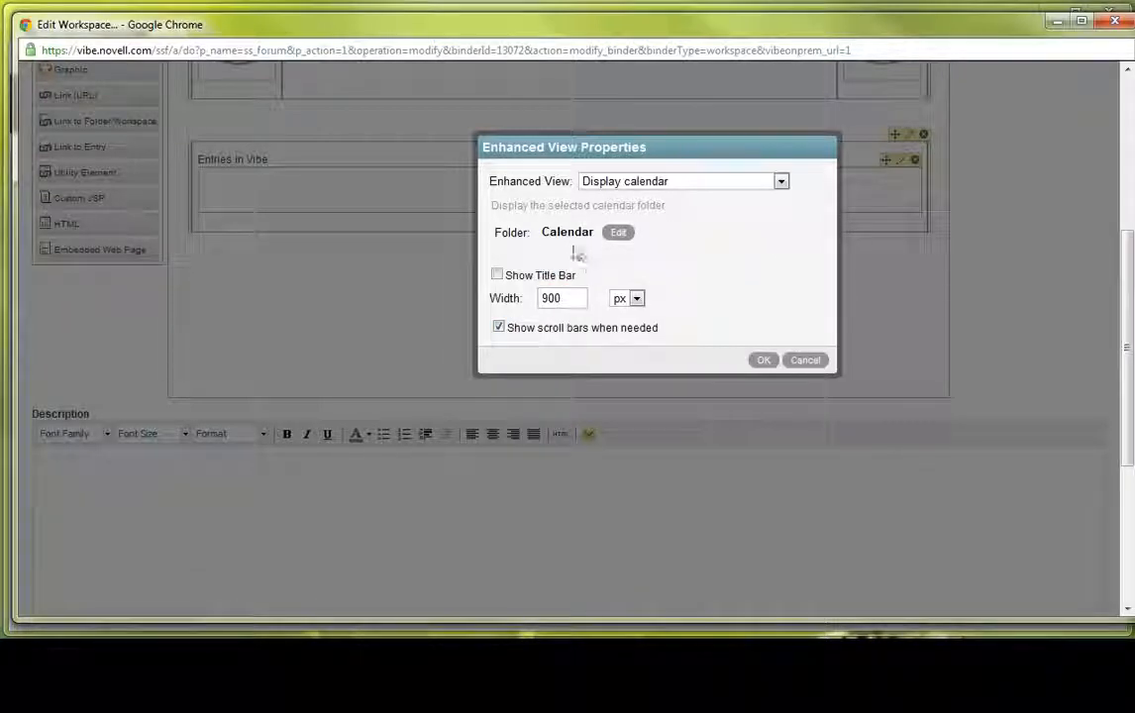
click(766, 363)
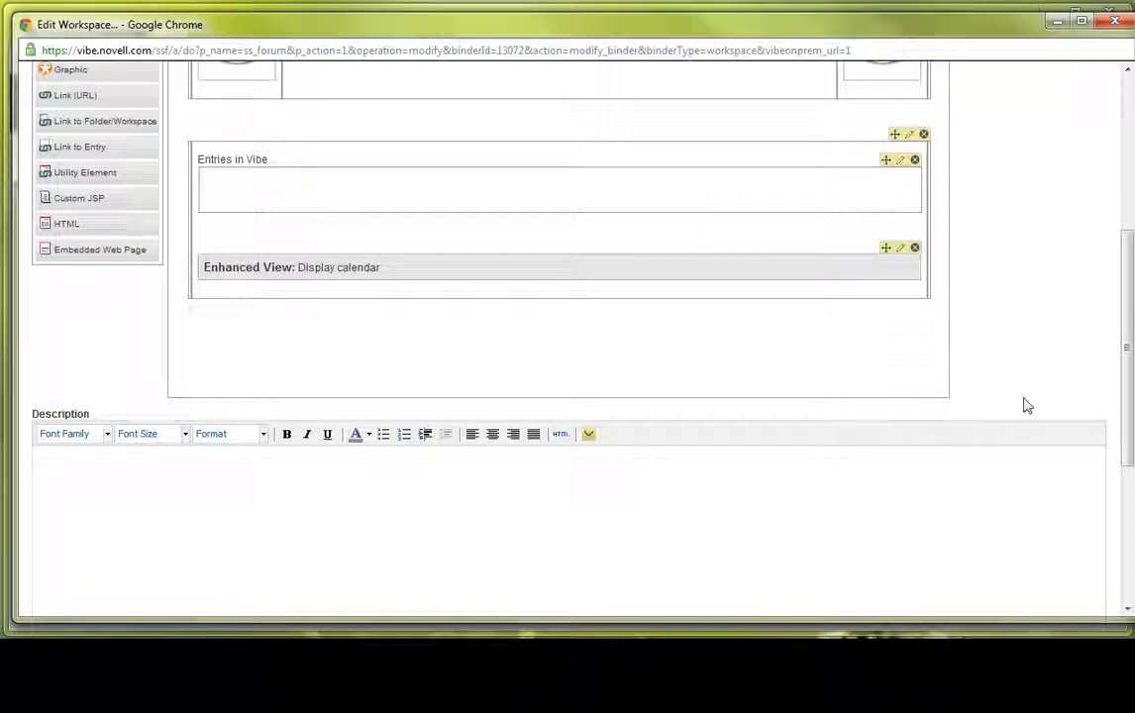
- Save the workspace with the new calendar view on the landing page
scroll(1024, 401, down, 3)
scroll(1027, 398, down, 1)
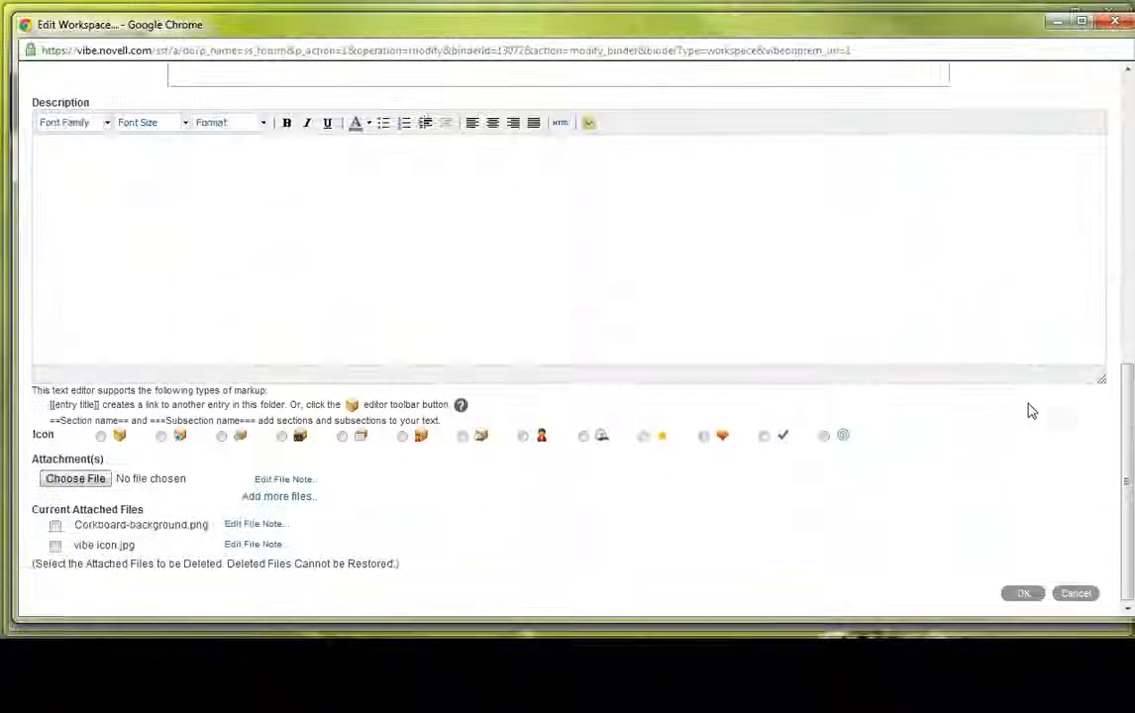
click(1023, 594)
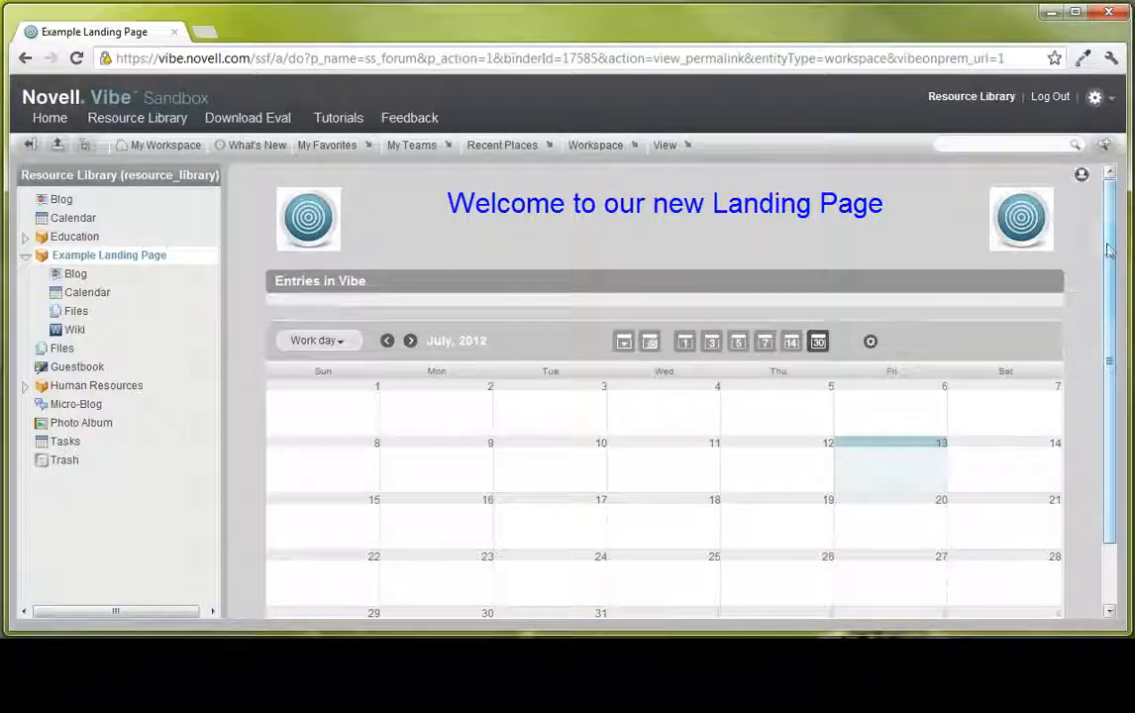
- Examine the embedded calendar on the landing page and its Full day and Work day display options
scroll(1126, 297, down, 1)
scroll(1126, 298, down, 1)
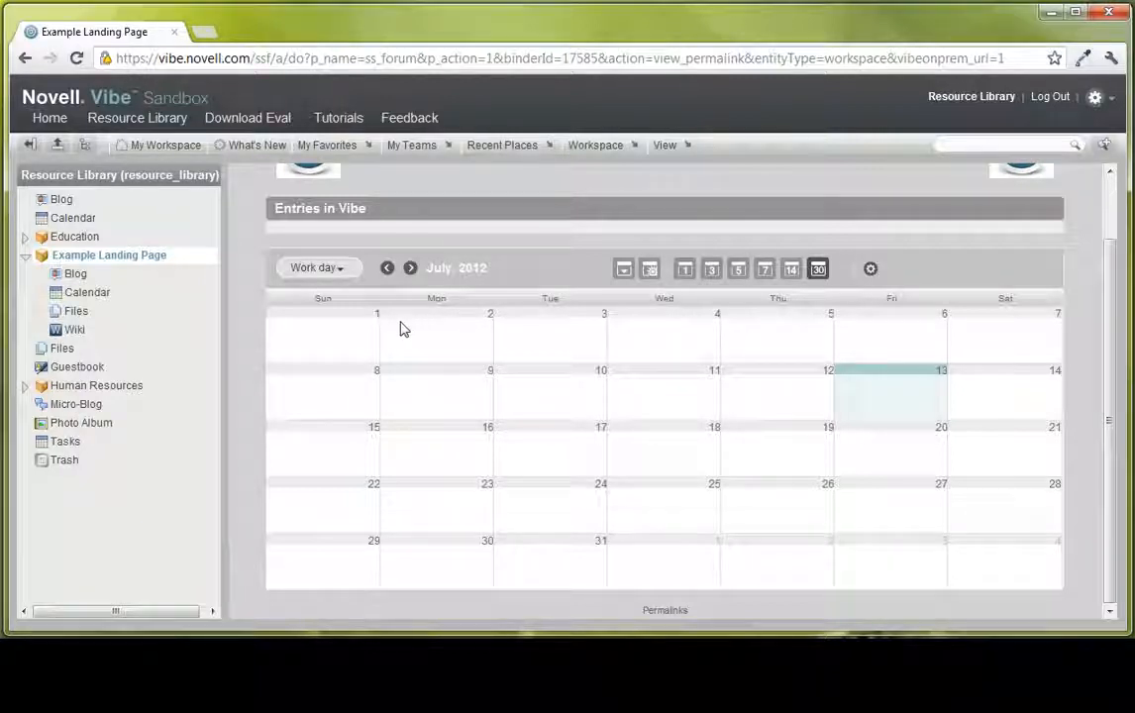
click(349, 273)
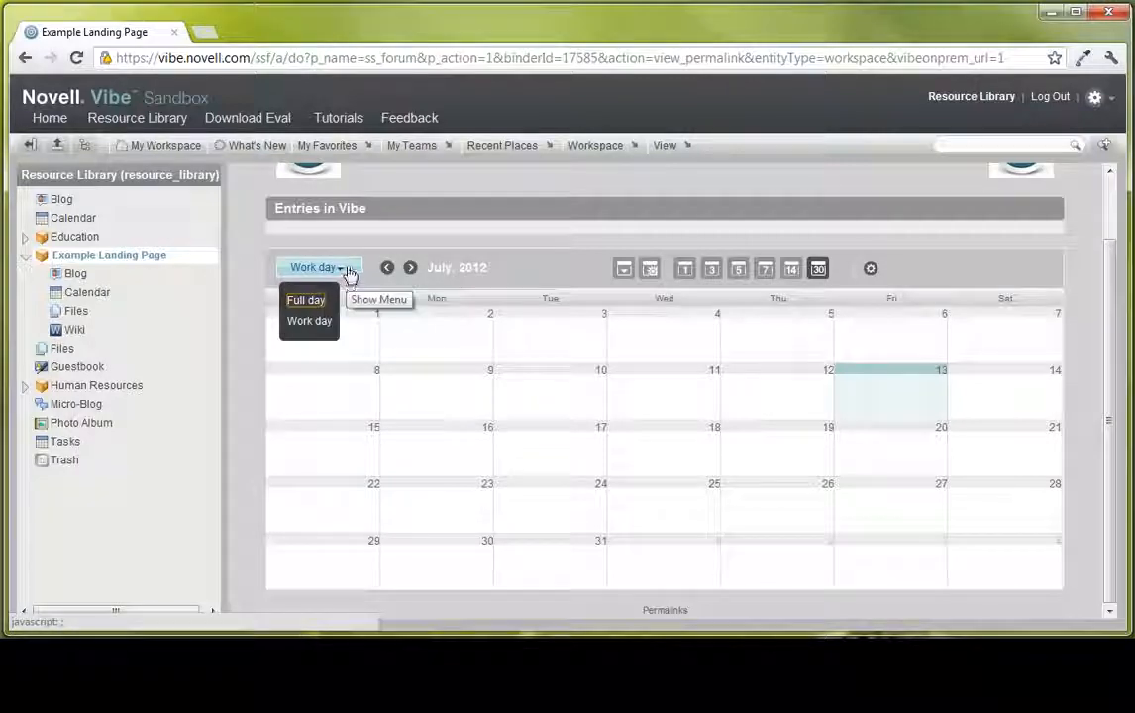
click(321, 324)
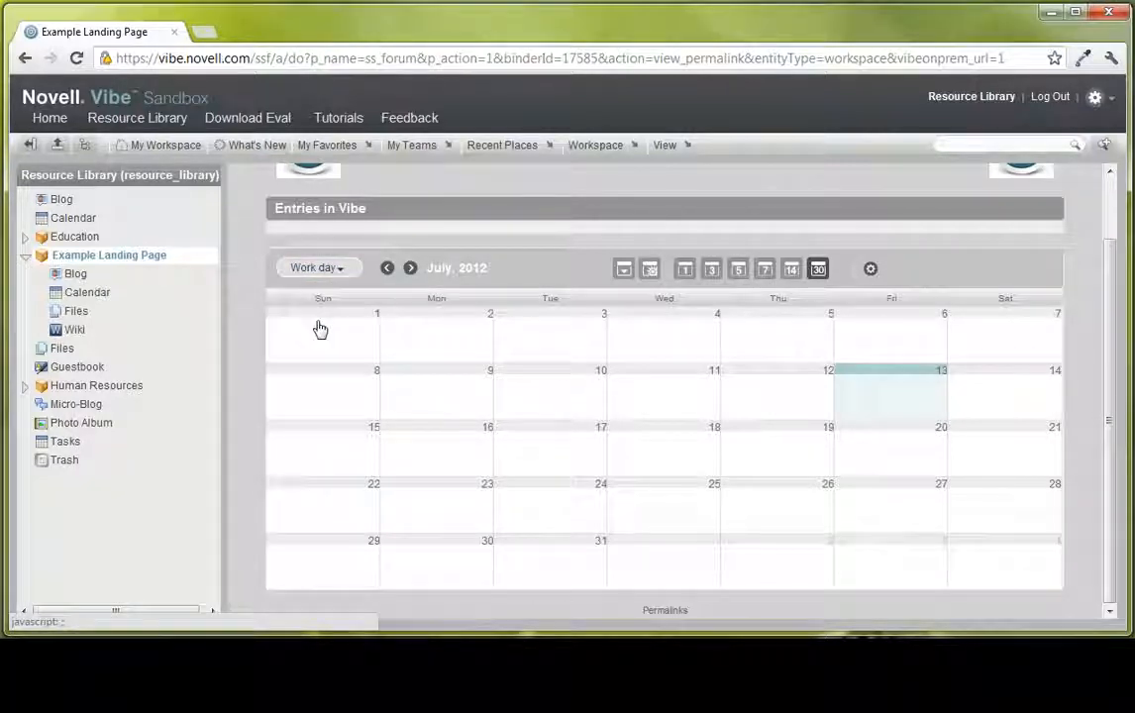
click(344, 271)
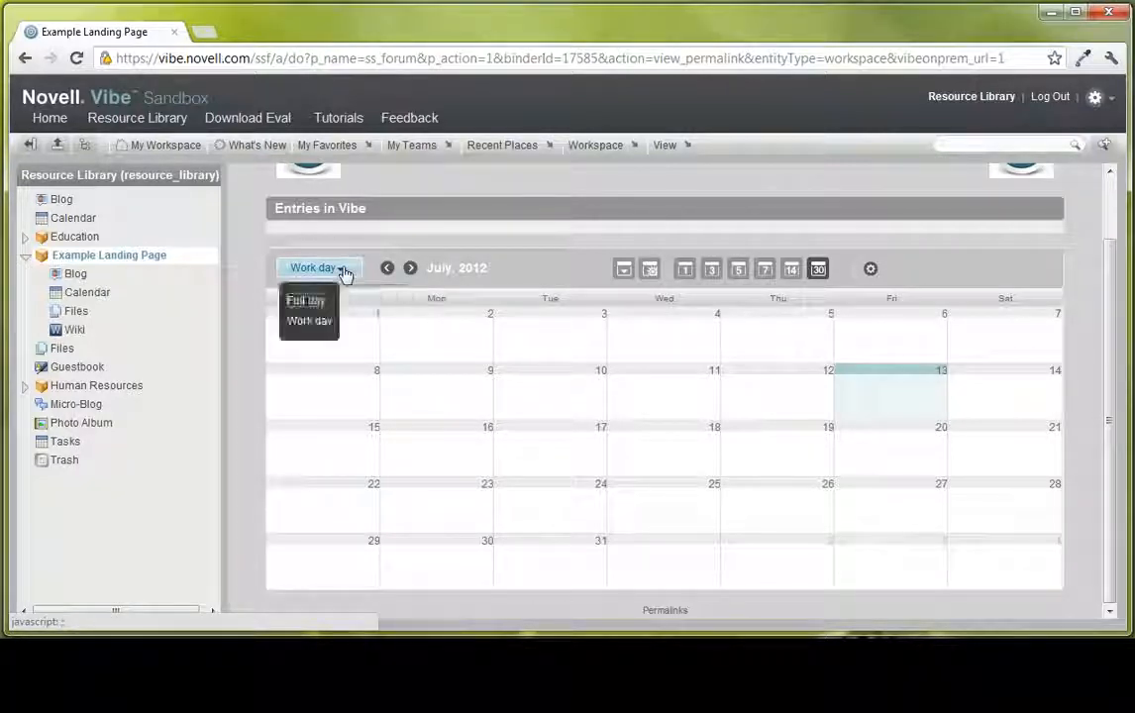
click(314, 326)
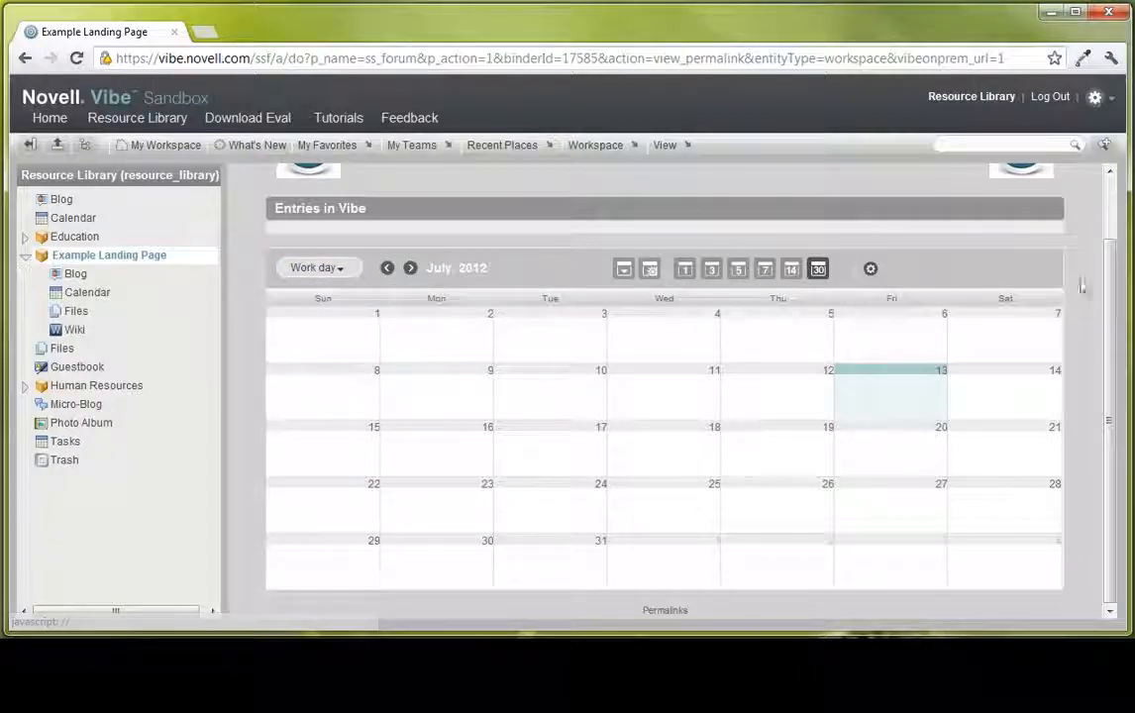
- Reopen the Example Landing Page workspace for editing and bring its layout area into view
scroll(1083, 175, up, 2)
click(600, 145)
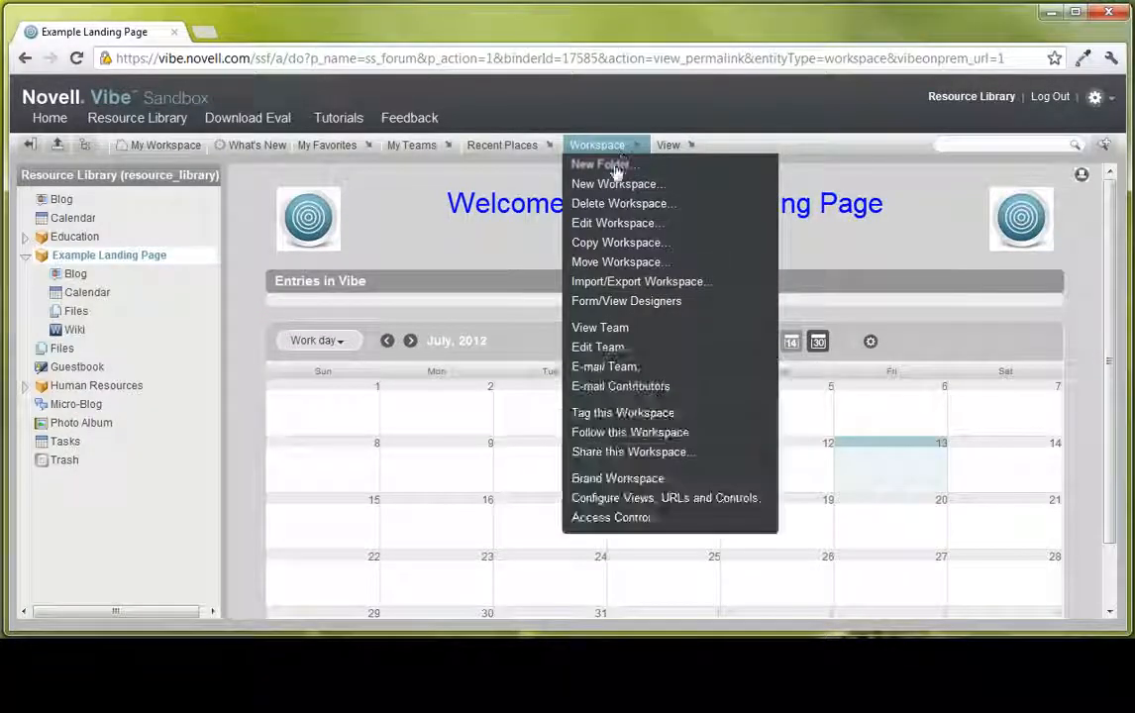
click(611, 226)
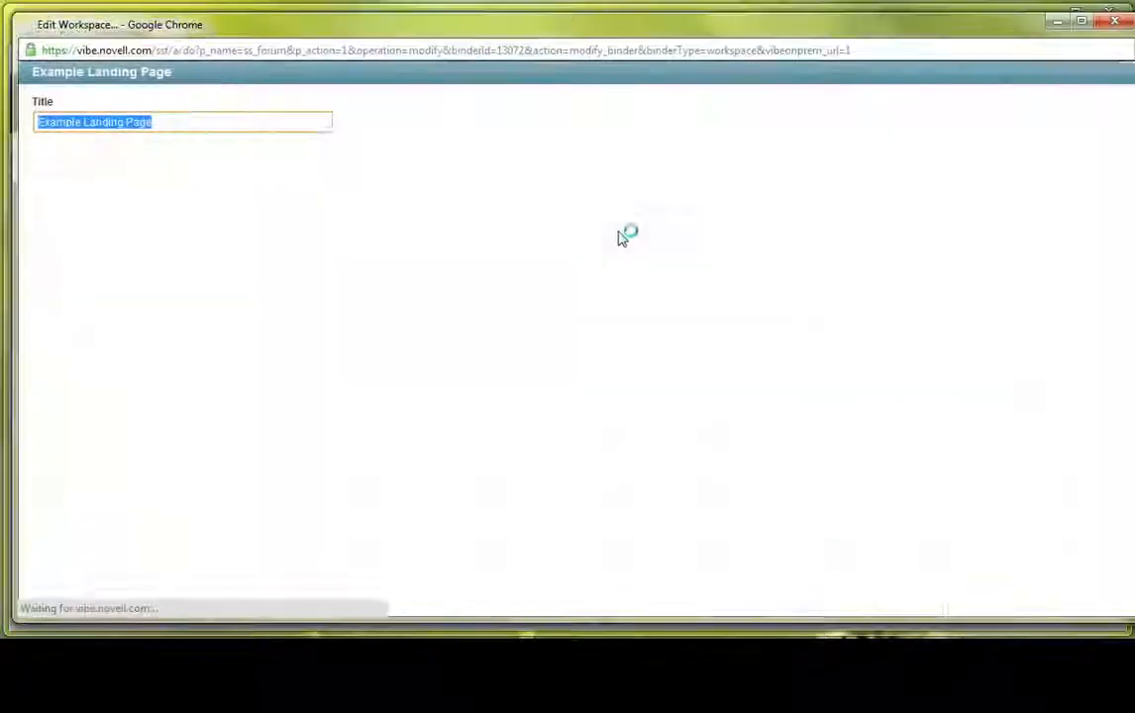
scroll(994, 322, down, 2)
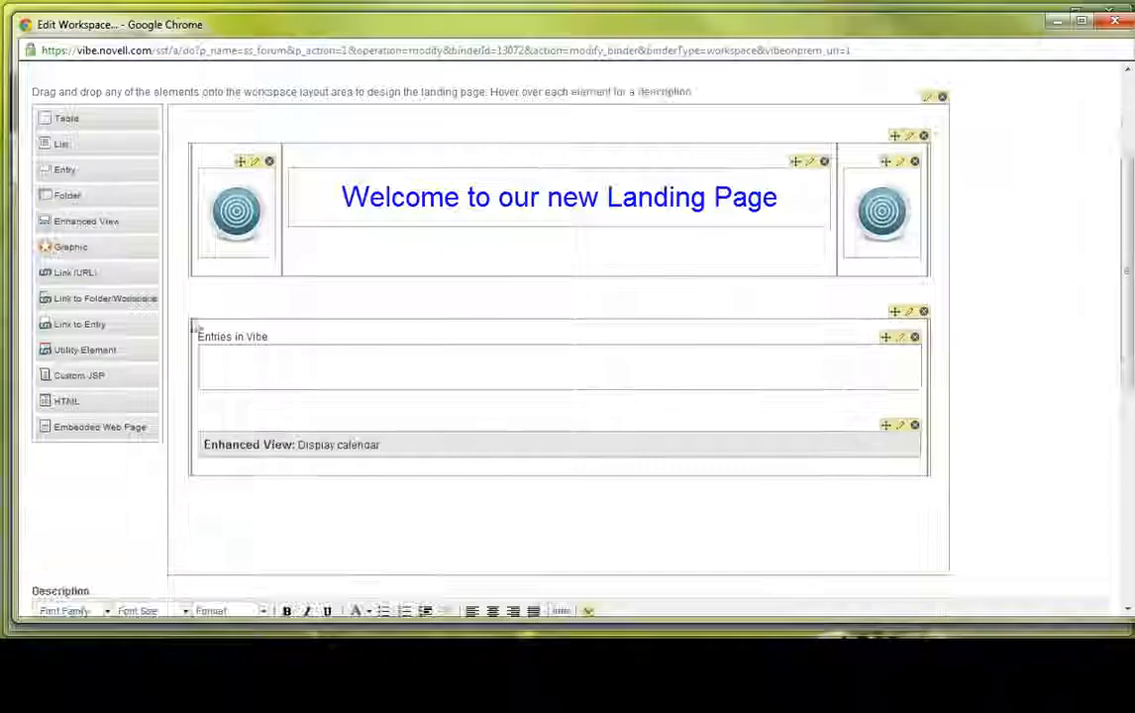
drag(70, 223, 501, 418)
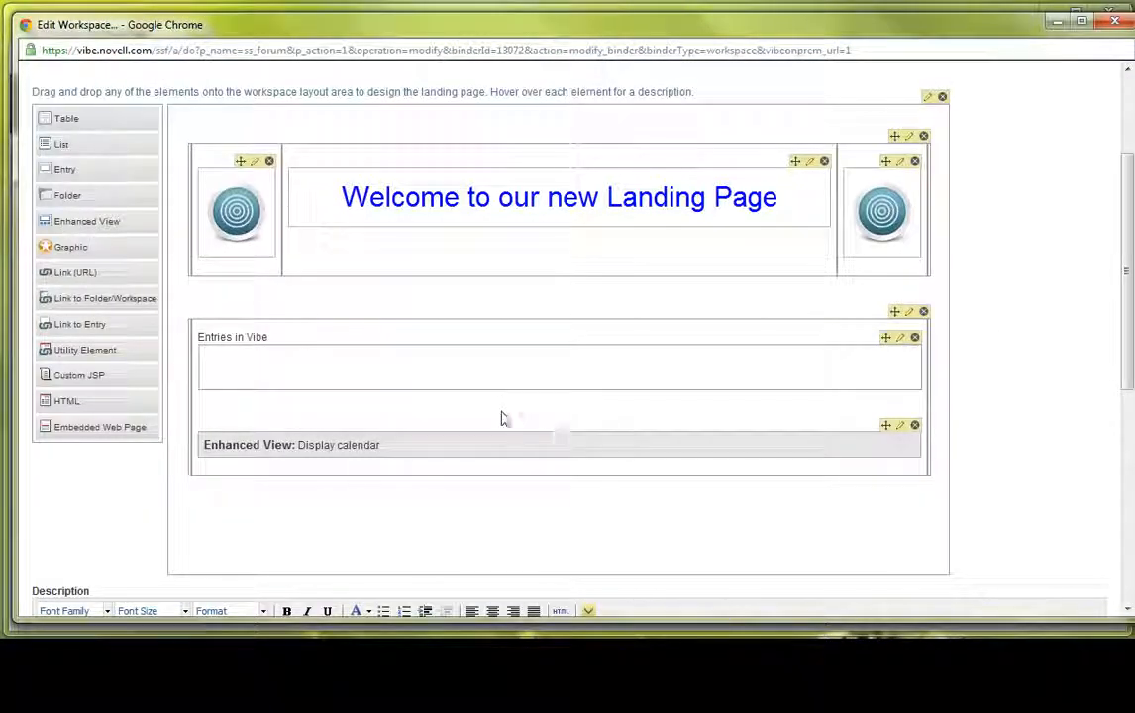
scroll(346, 346, down, 1)
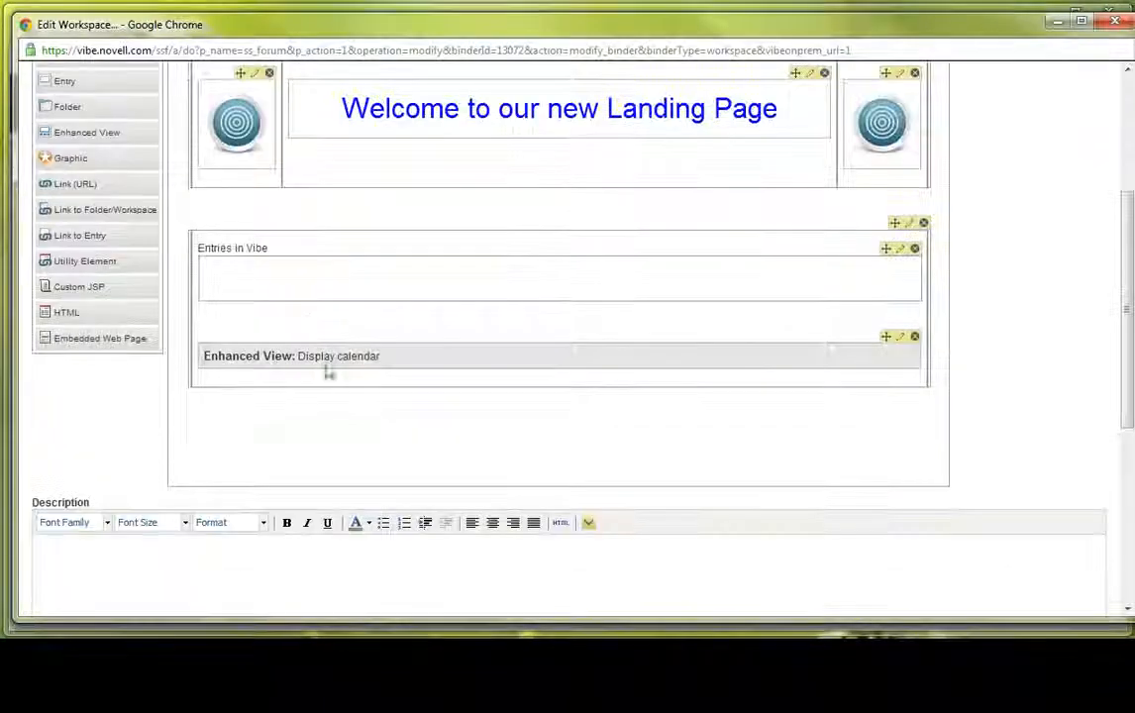
drag(82, 142, 417, 319)
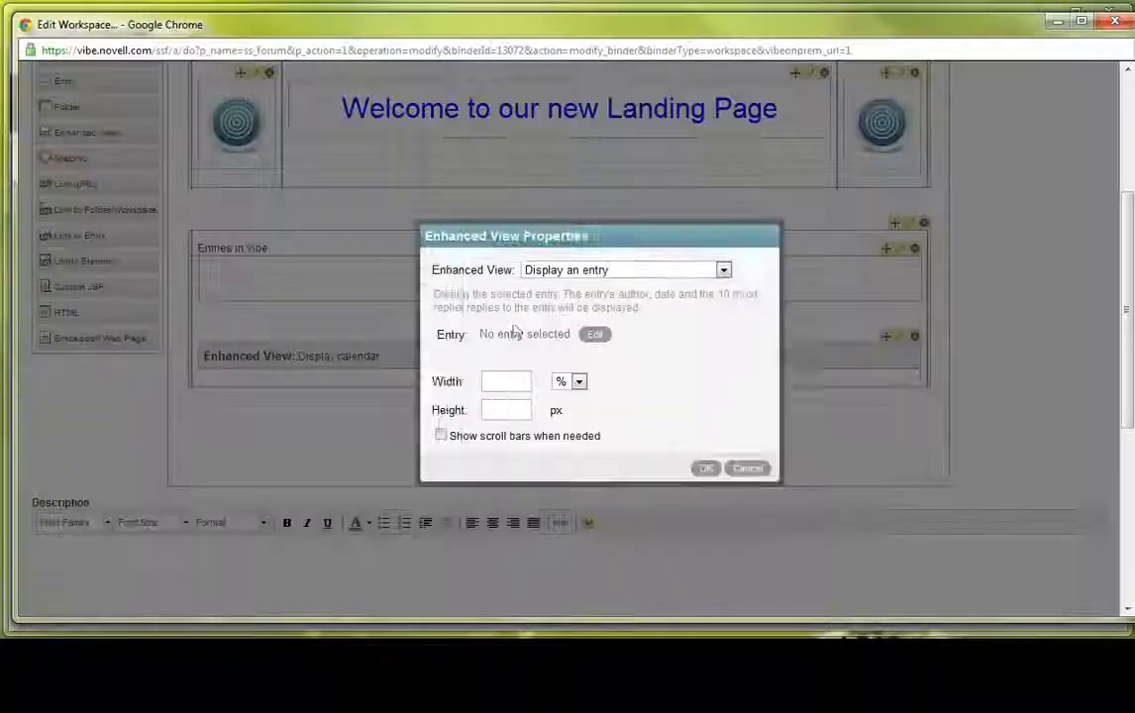
click(646, 276)
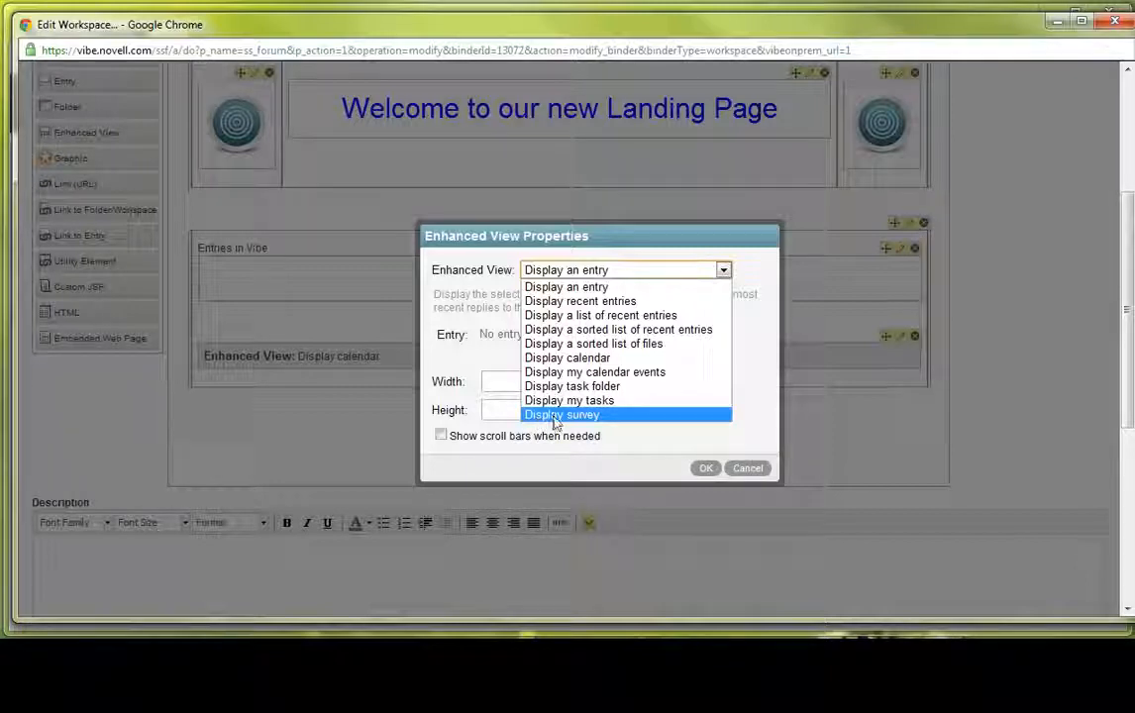
click(750, 469)
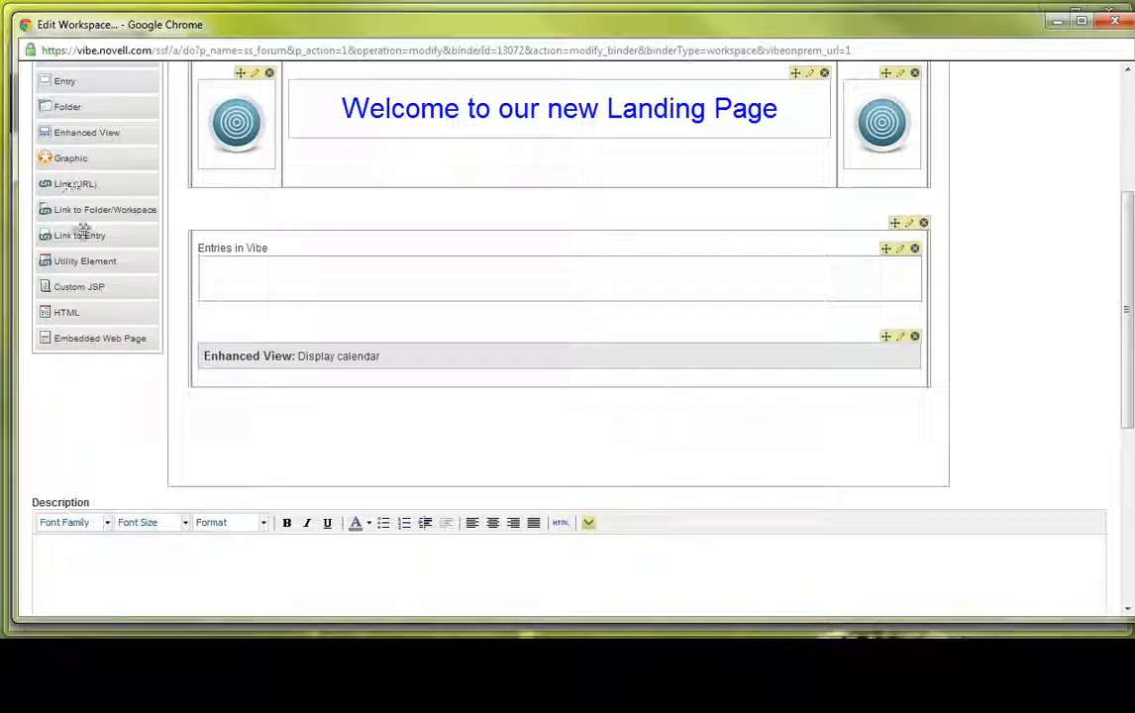
- Add a Link (URL) element above the Entries in Vibe list and title it "Novell Website"
drag(56, 182, 205, 246)
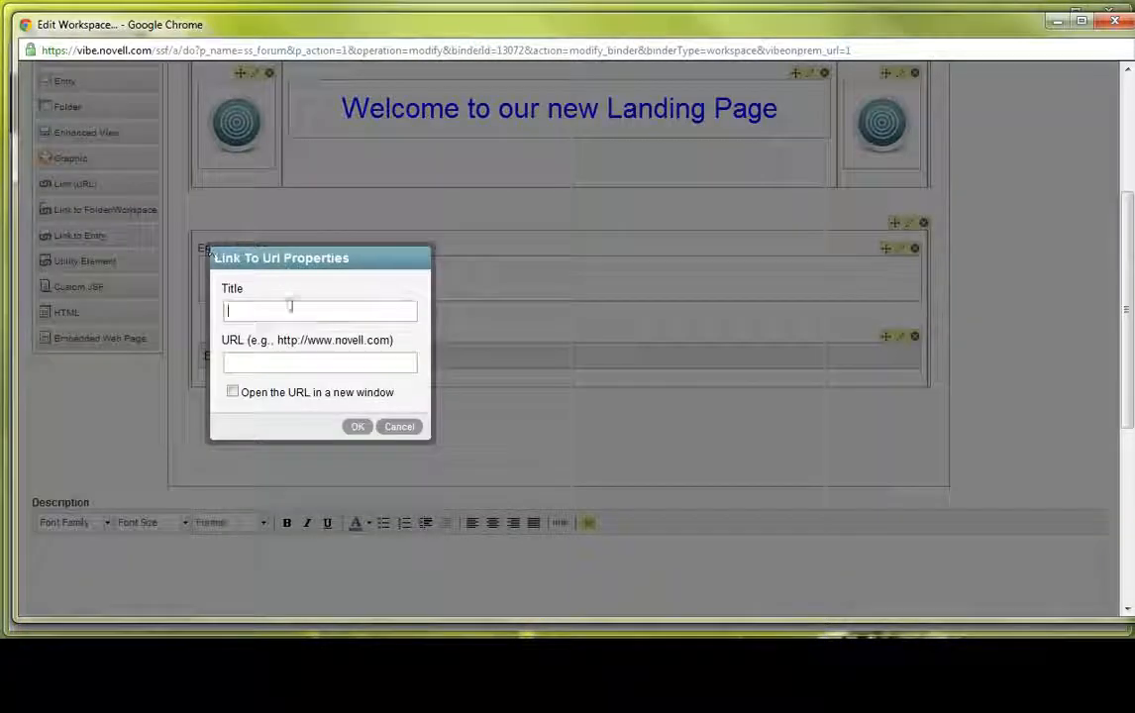
text(h)
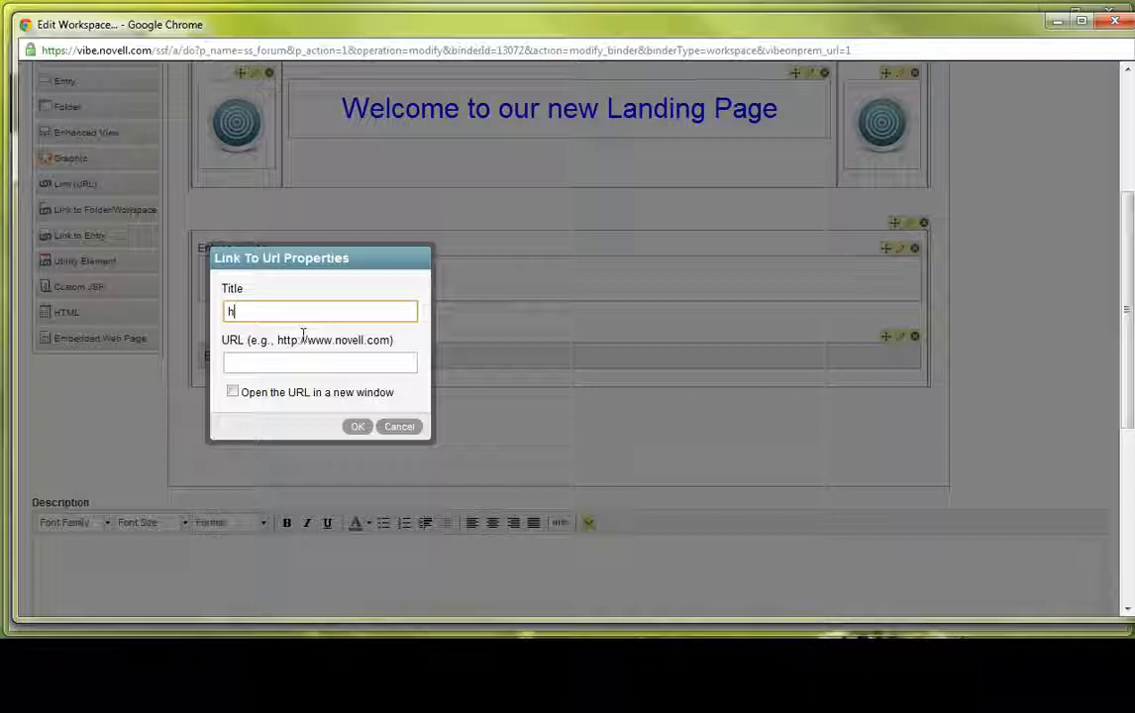
text(ttpNovell W)
text(ebsite)
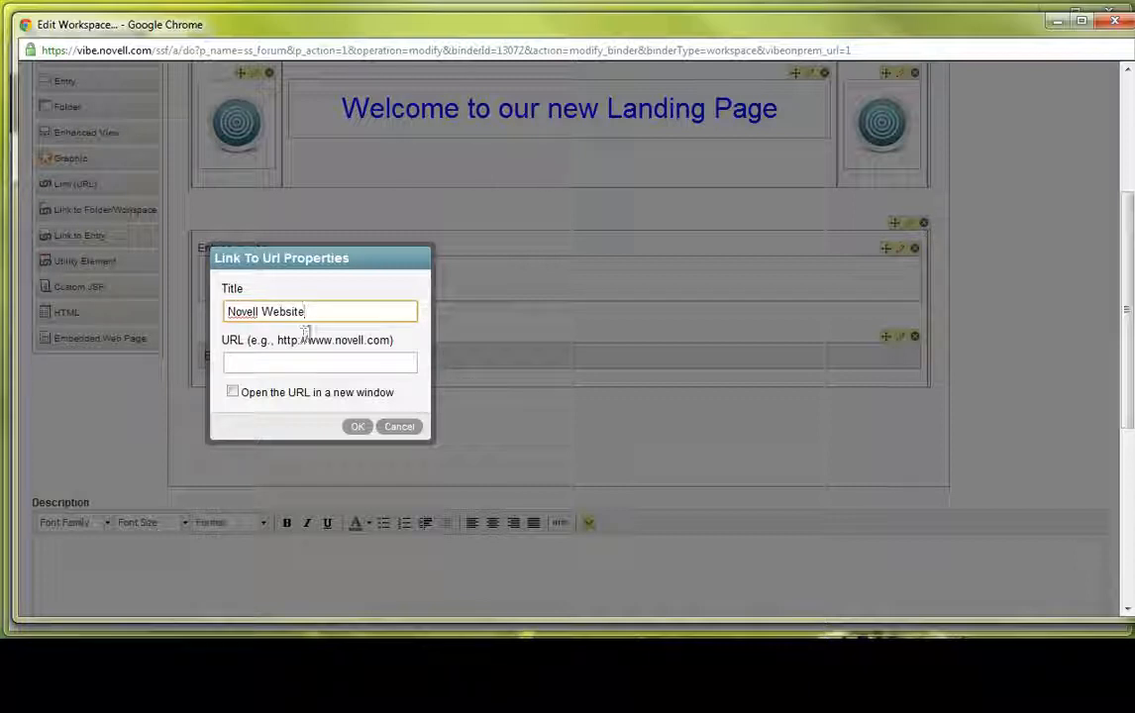
drag(278, 341, 386, 347)
key(ctrl+c)
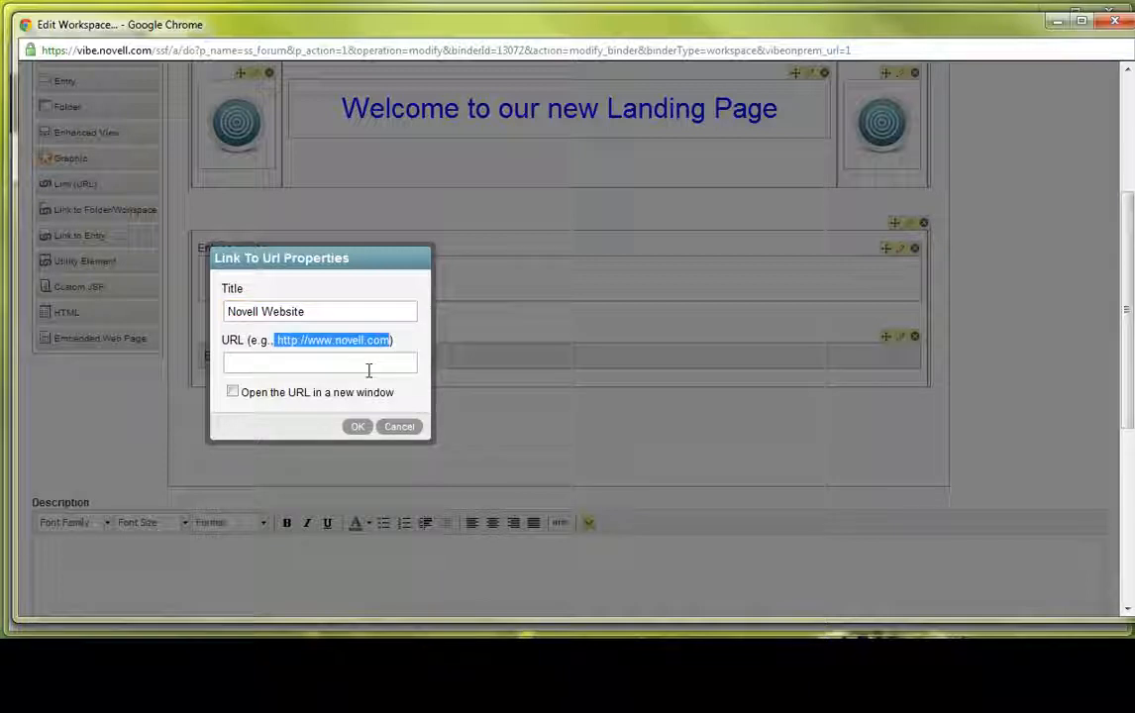
click(359, 368)
key(ctrl+v)
click(233, 394)
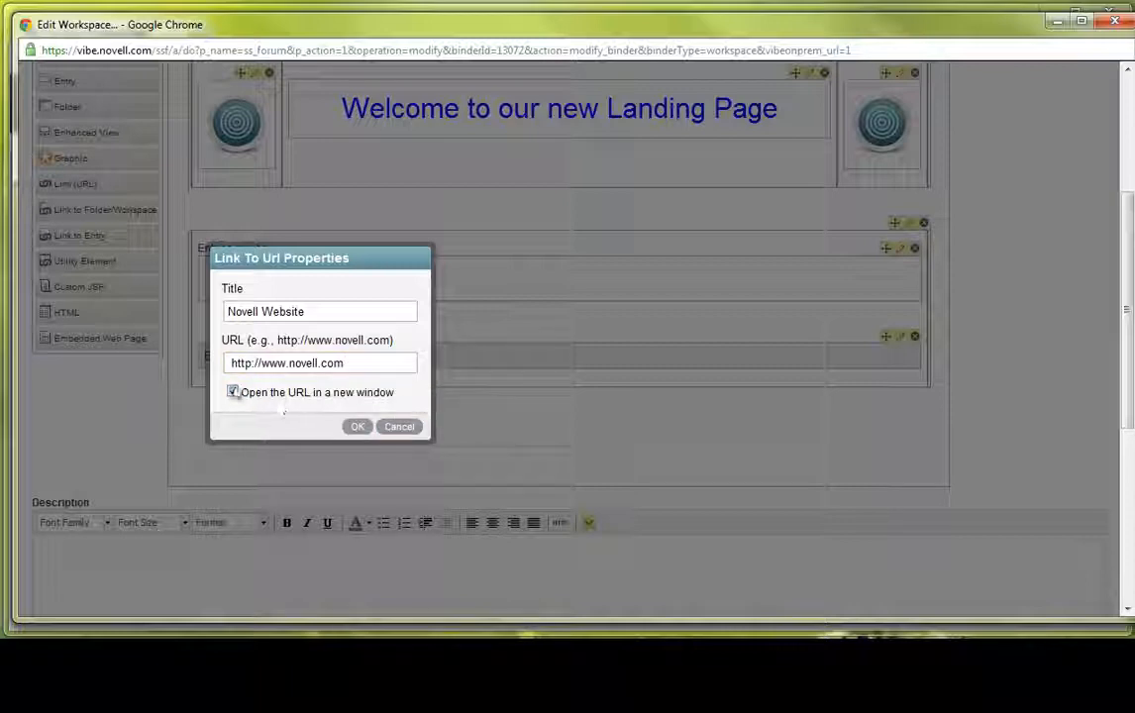
click(233, 393)
click(358, 428)
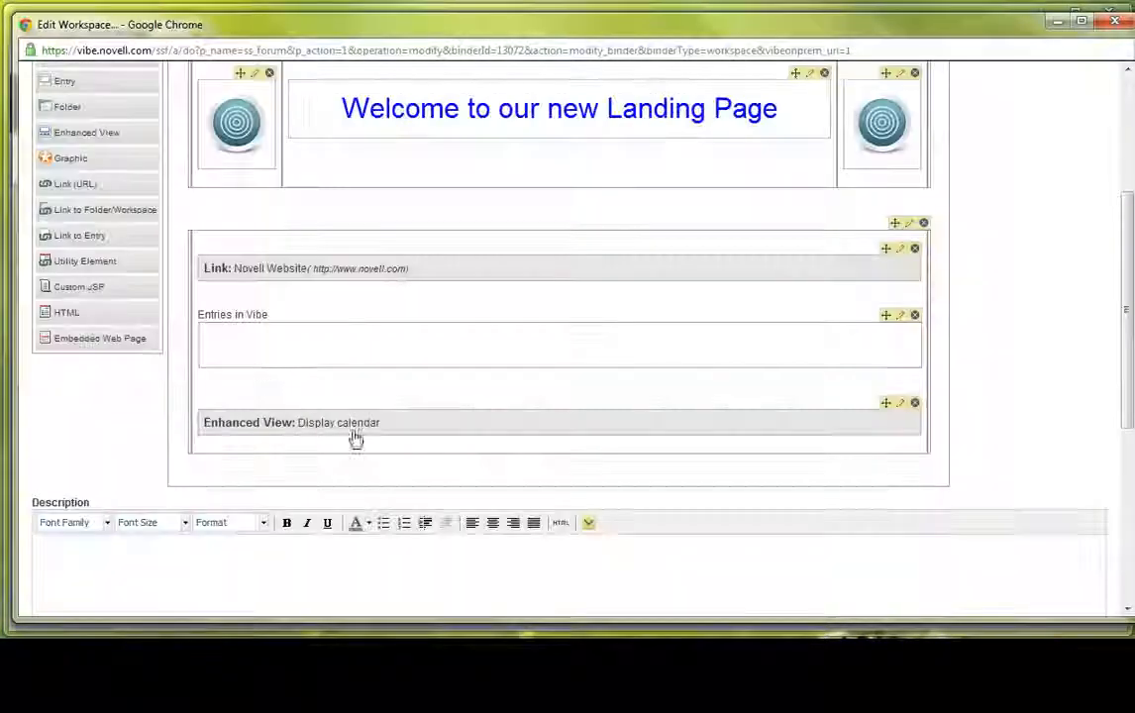
- Save the workspace edits that add the Novell Website link
scroll(991, 427, down, 5)
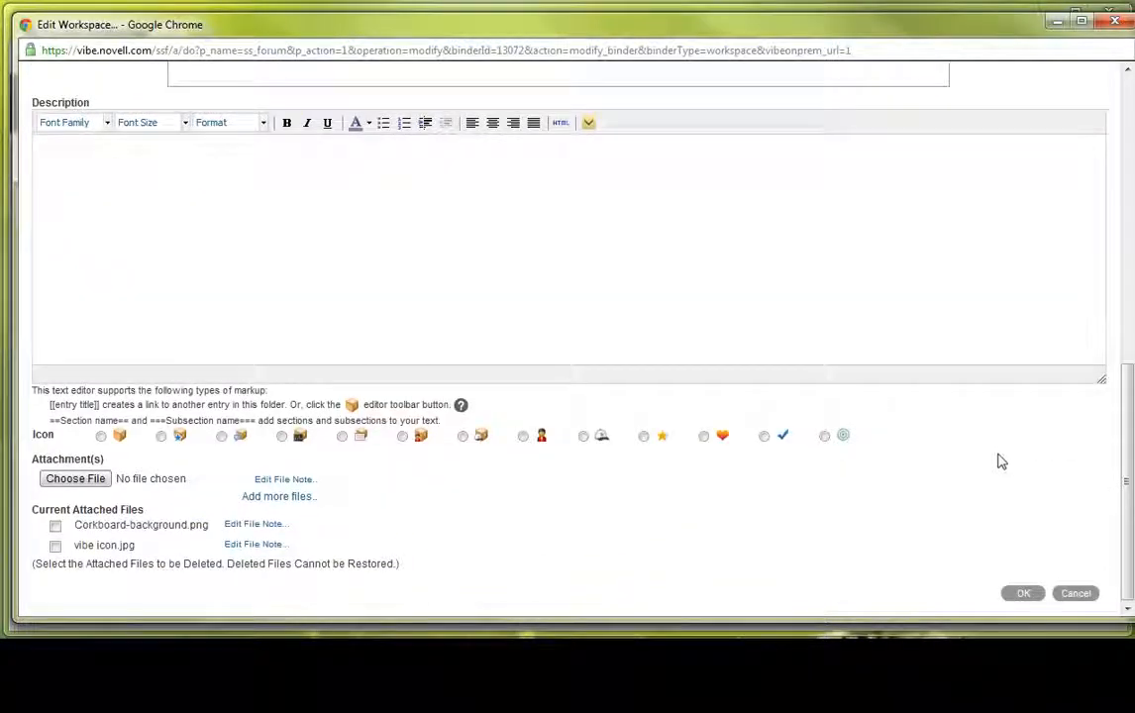
click(1022, 593)
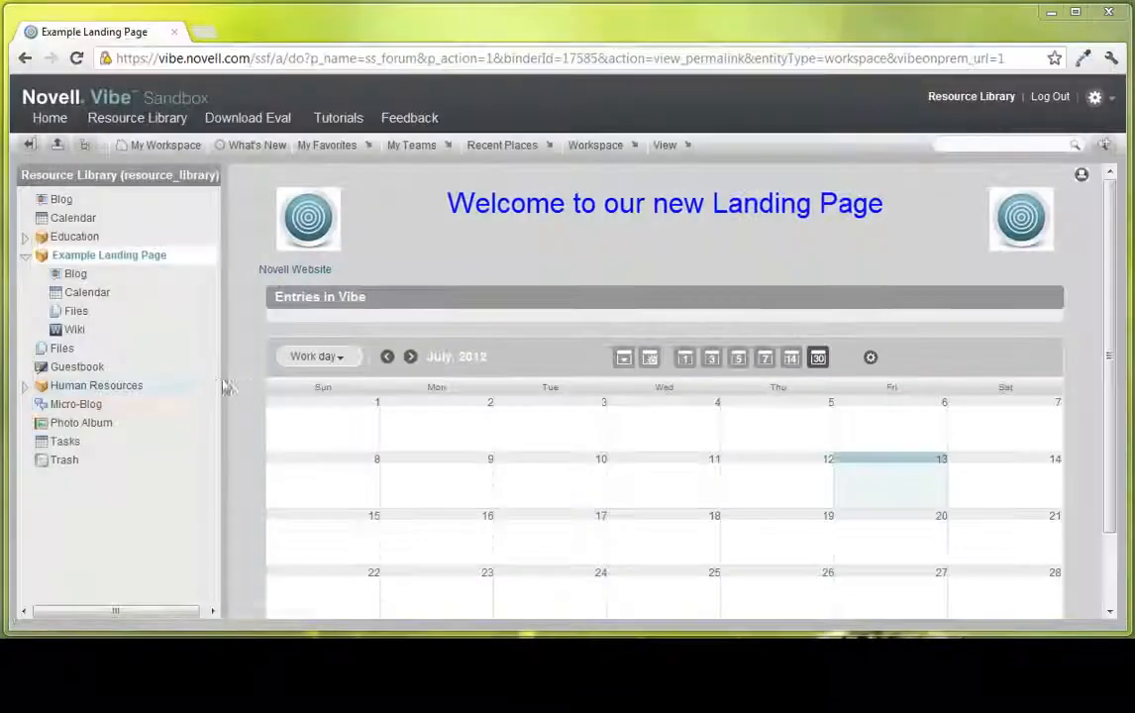
- Test the Novell Website link on the landing page, look through the opened site, and return to the landing page
click(278, 276)
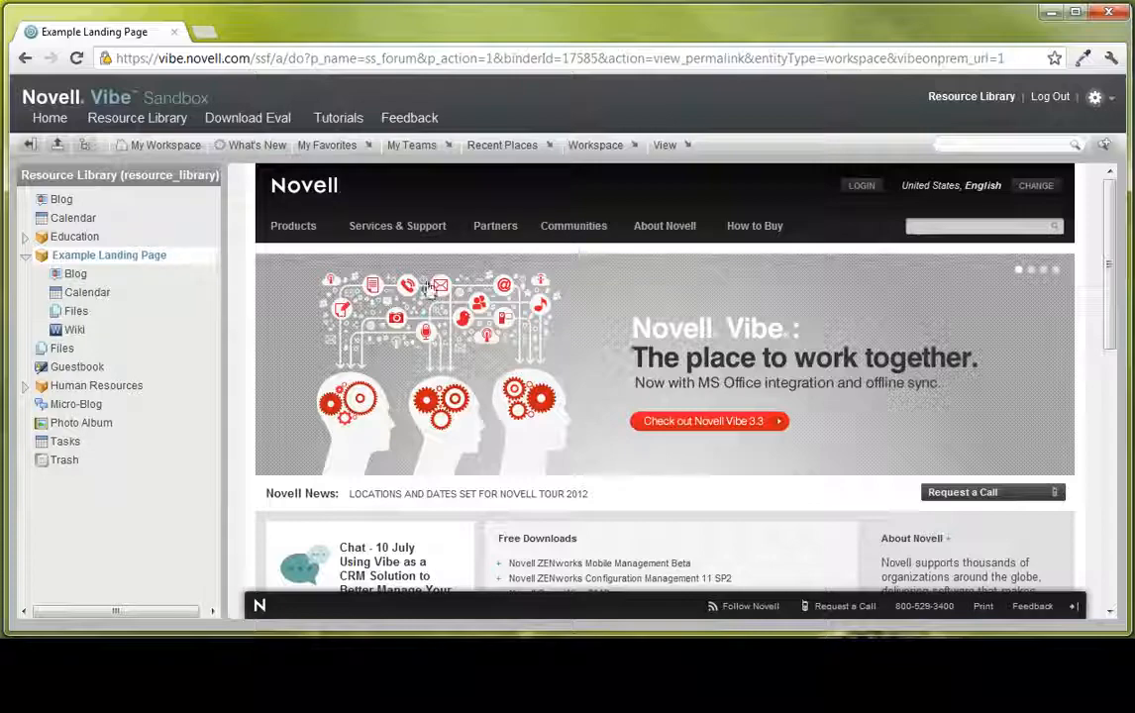
scroll(455, 495, down, 5)
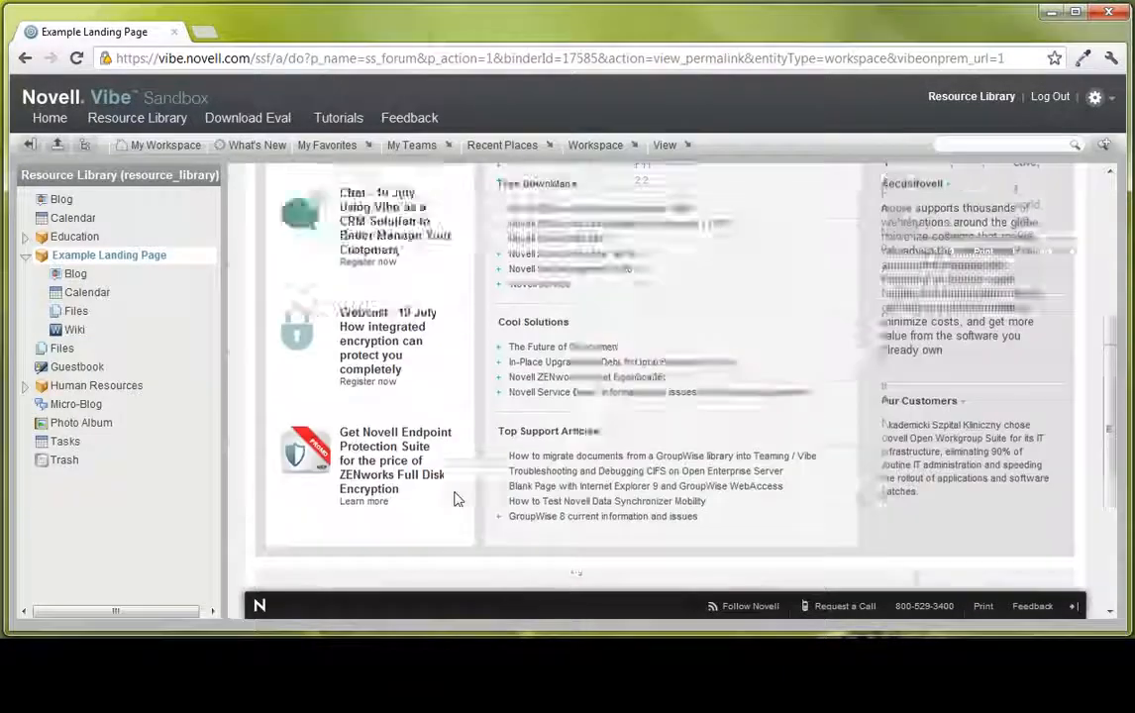
scroll(456, 498, up, 5)
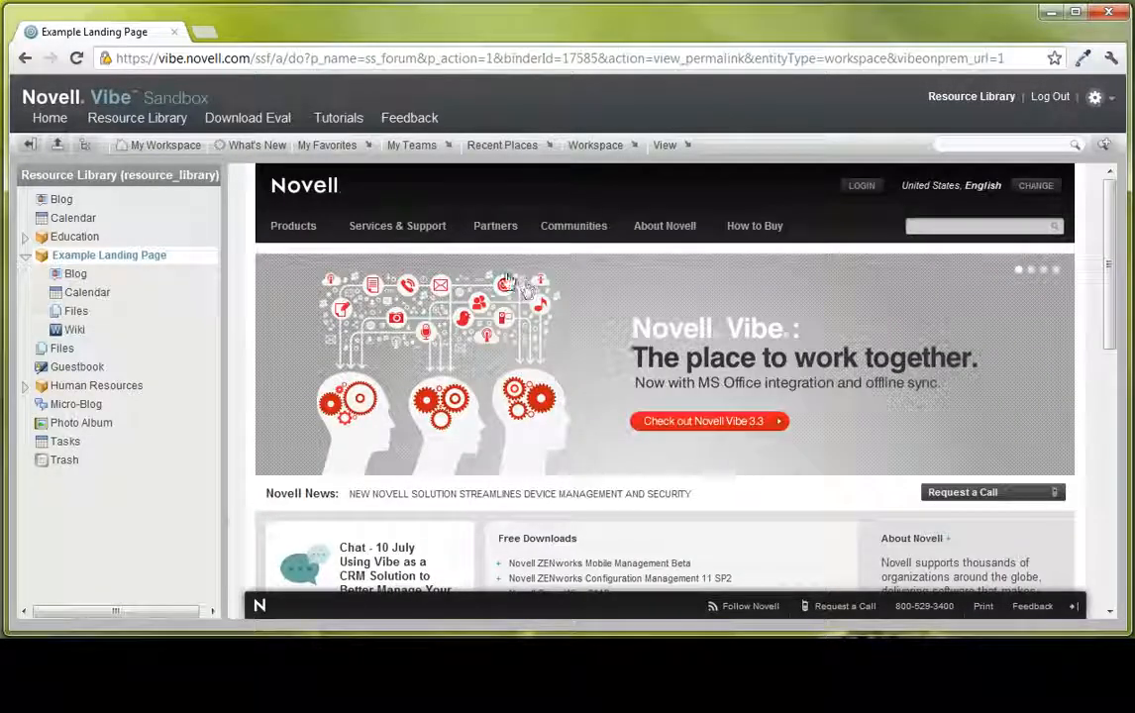
scroll(1057, 350, down, 10)
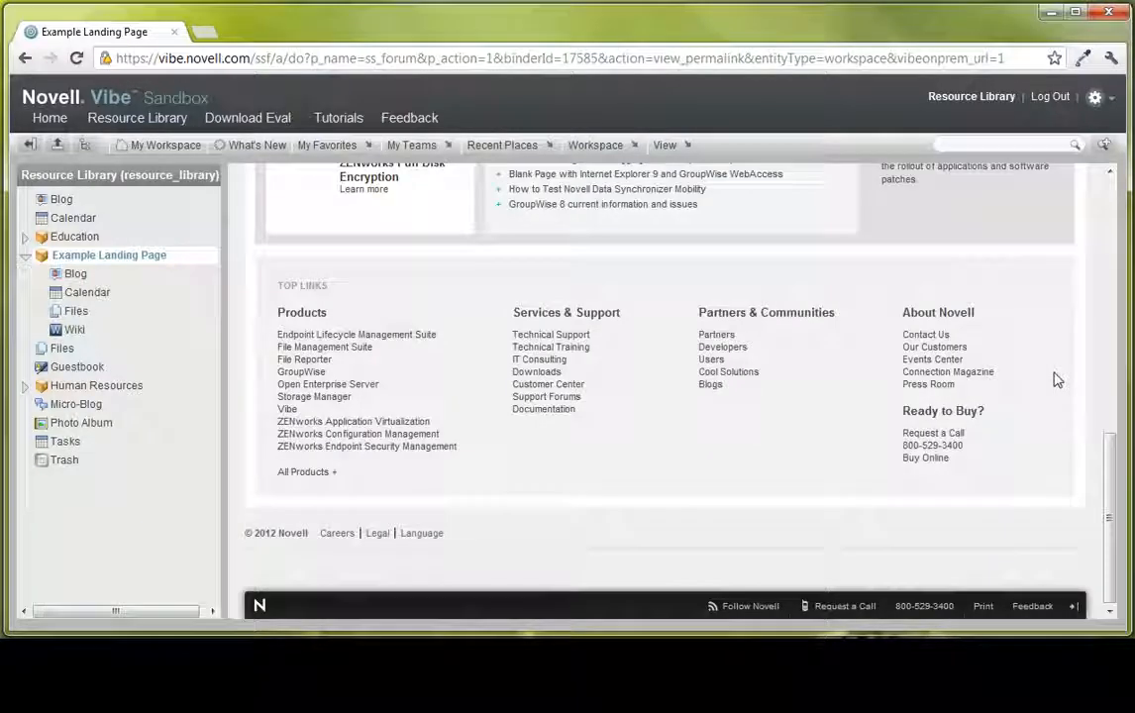
scroll(910, 380, up, 1)
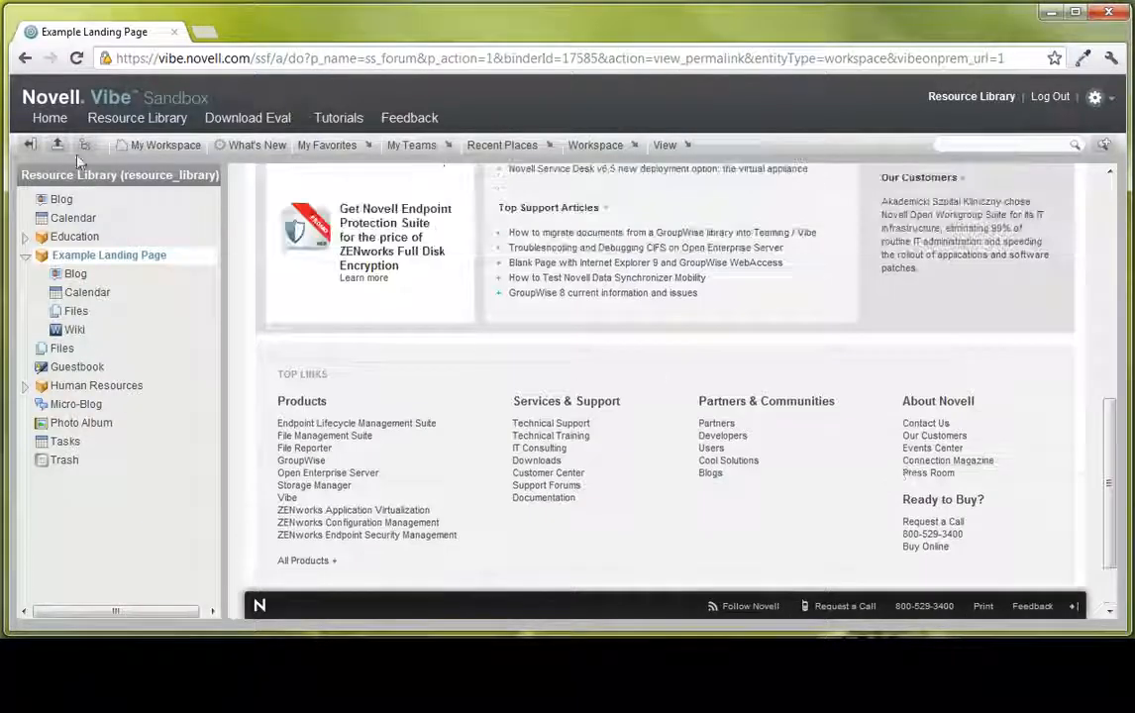
click(25, 58)
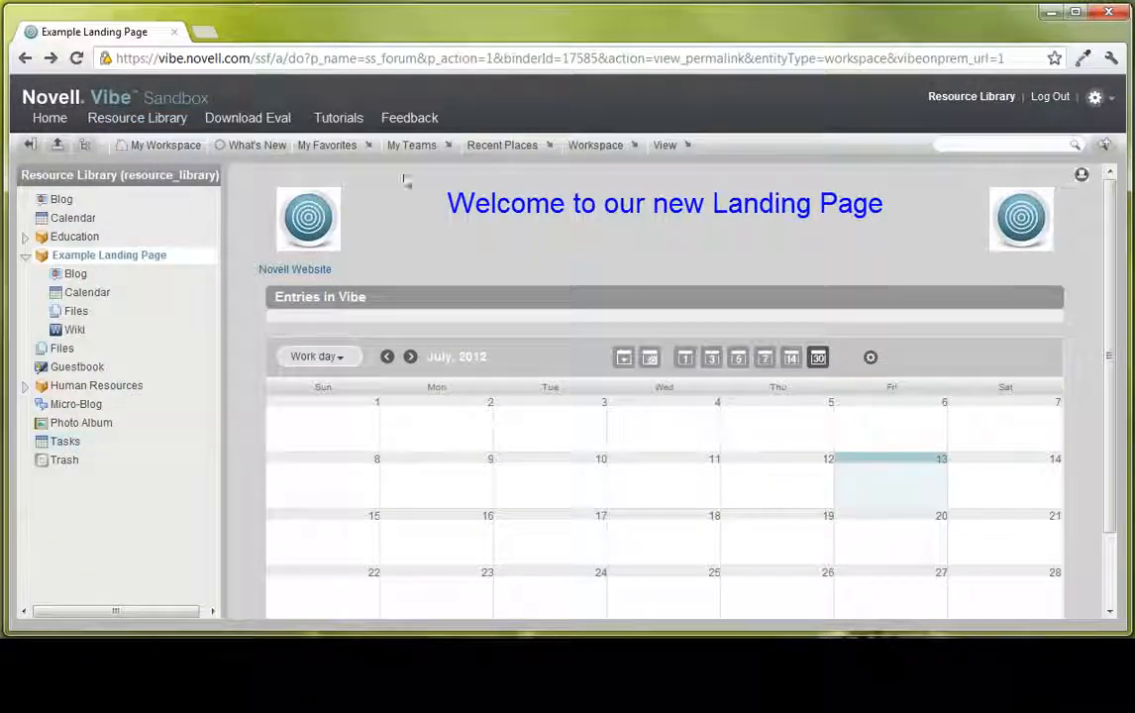
- Reopen the Example Landing Page workspace for editing and bring its second table layout into view
click(598, 145)
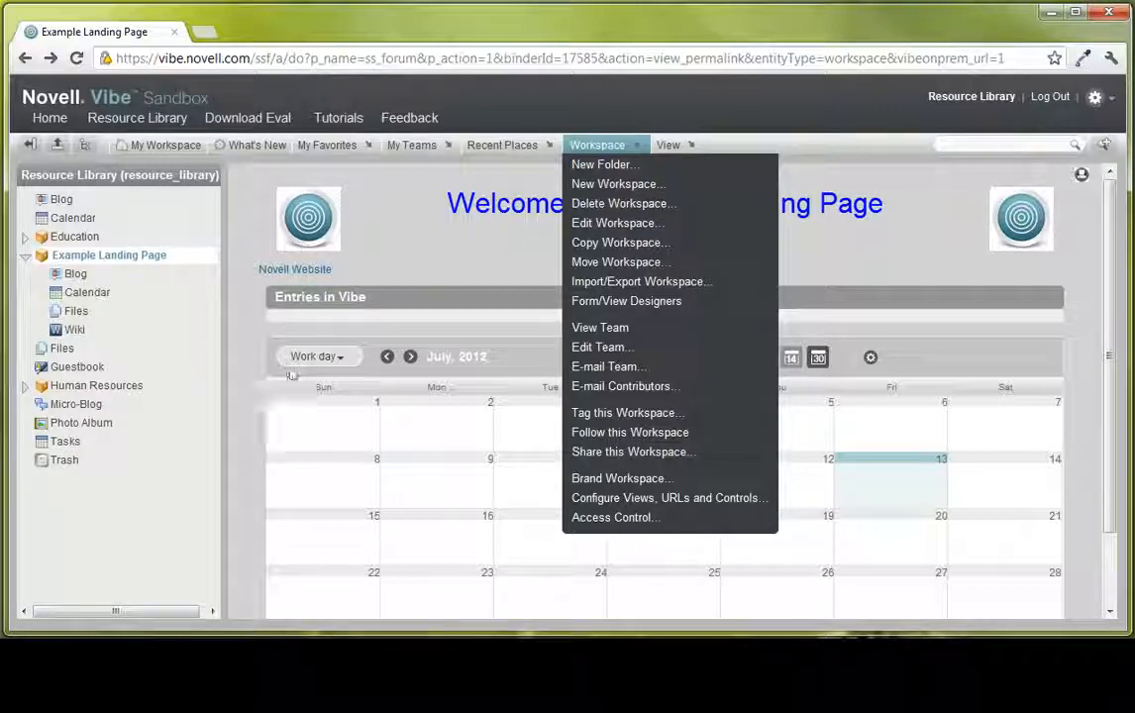
click(600, 226)
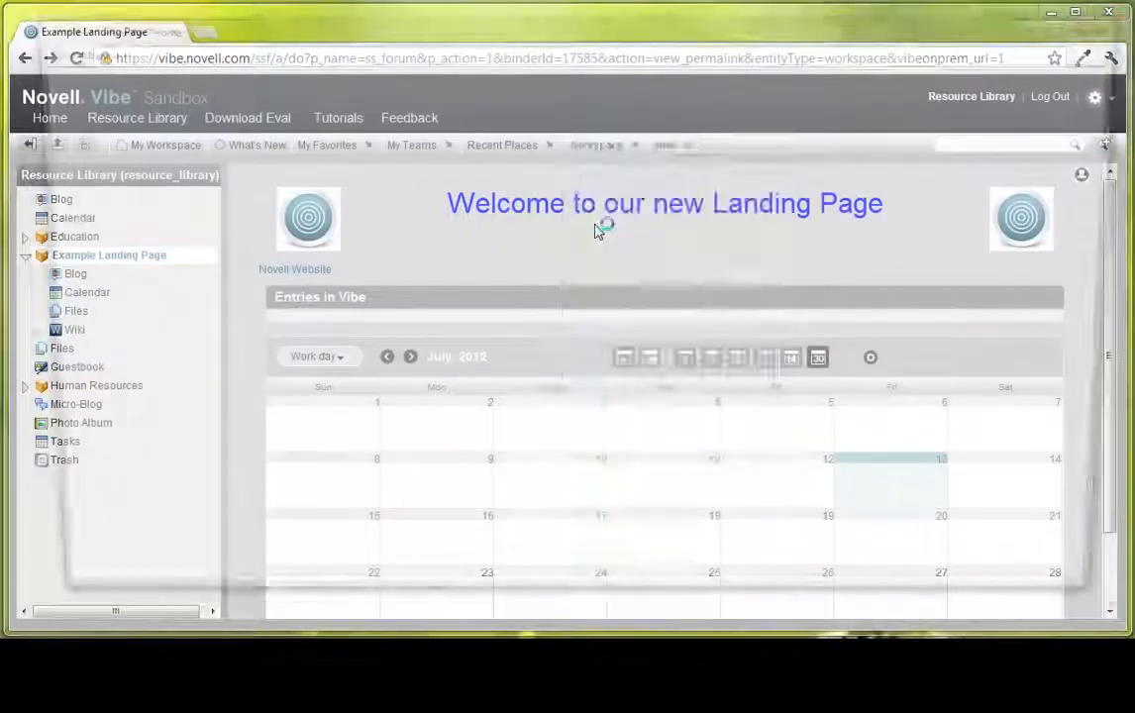
scroll(405, 246, down, 5)
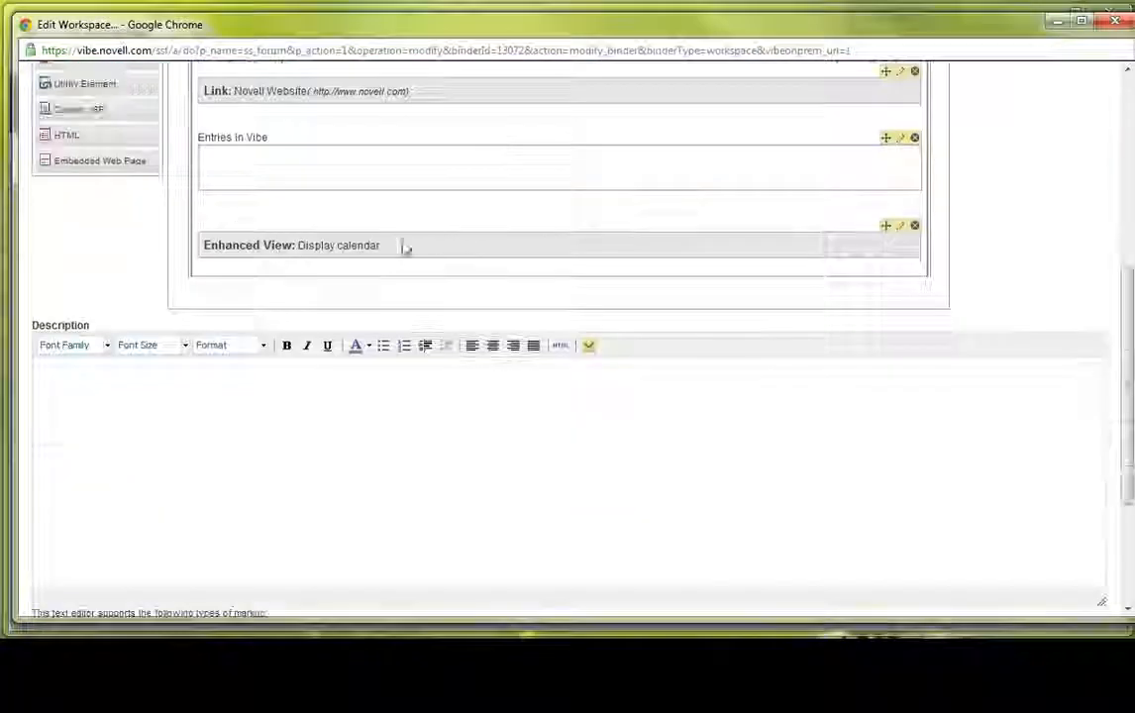
scroll(322, 246, up, 1)
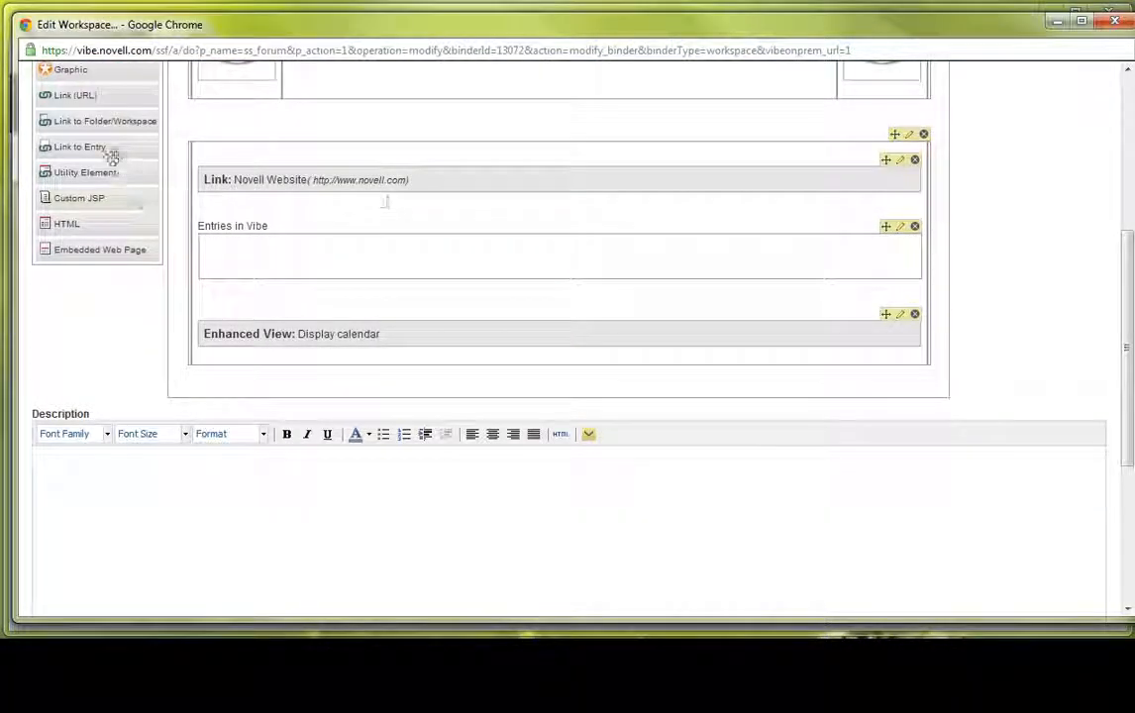
- Examine the property options of the Utility Element and Custom JSP elements without adding either to the layout
drag(113, 172, 504, 158)
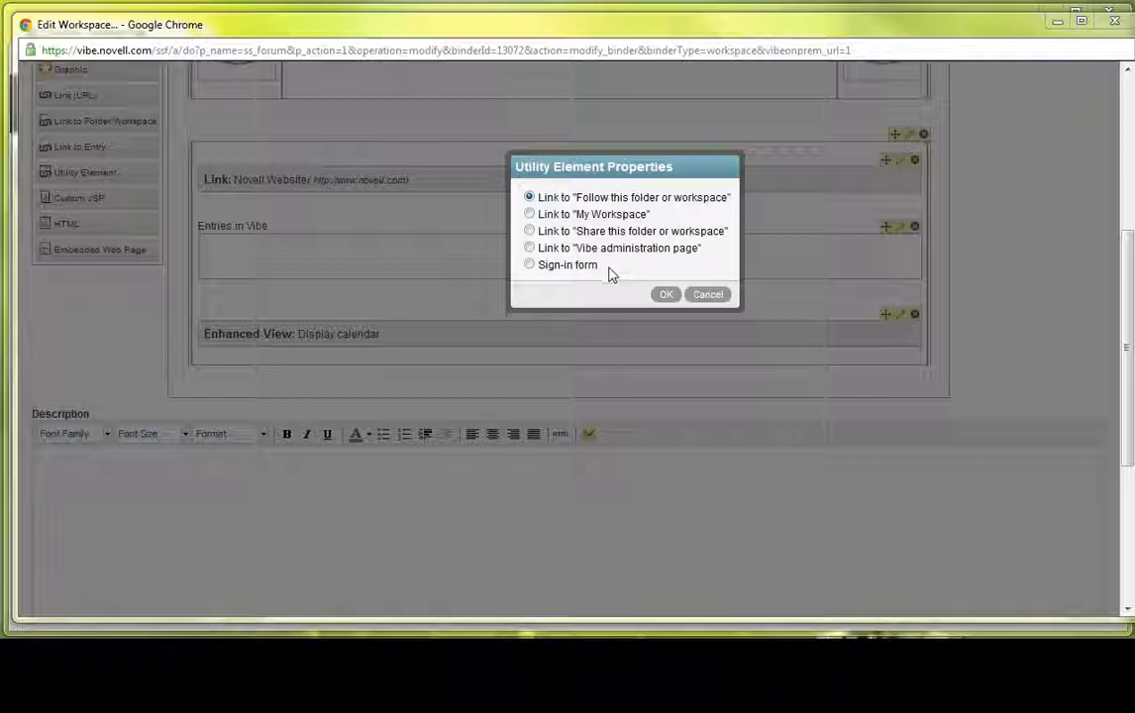
click(708, 296)
mouse_move(1013, 36)
mouse_down()
mouse_move(1015, 152)
mouse_move(1024, 43)
mouse_move(1007, 23)
mouse_up()
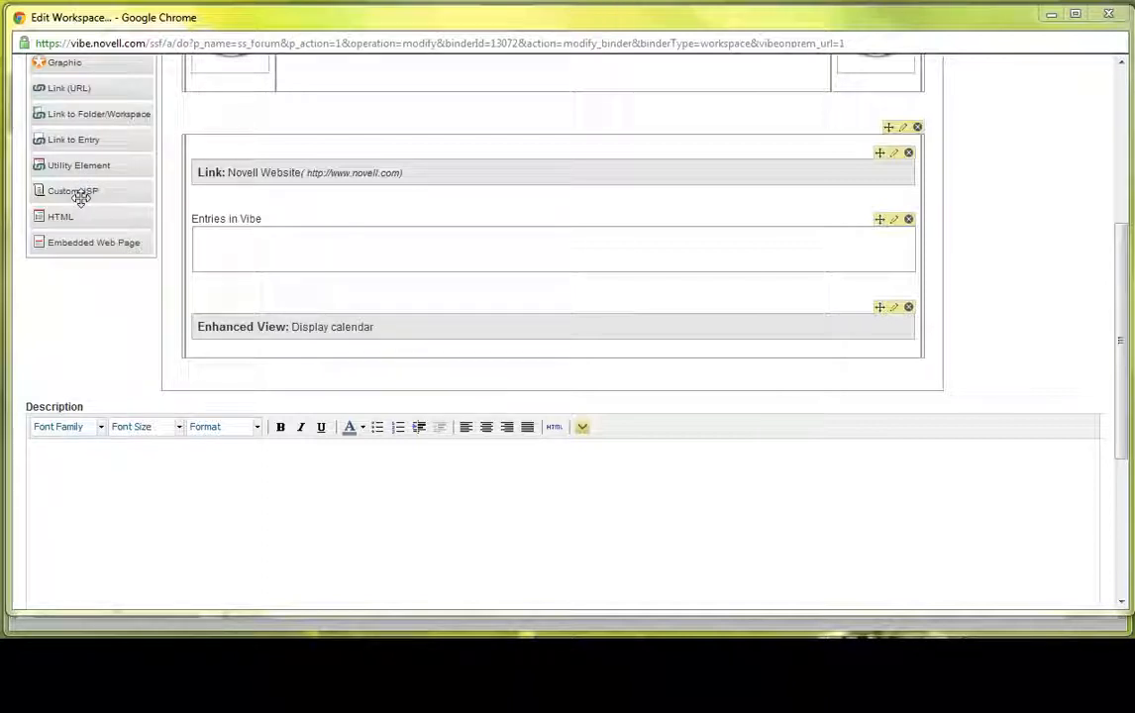
drag(80, 193, 535, 151)
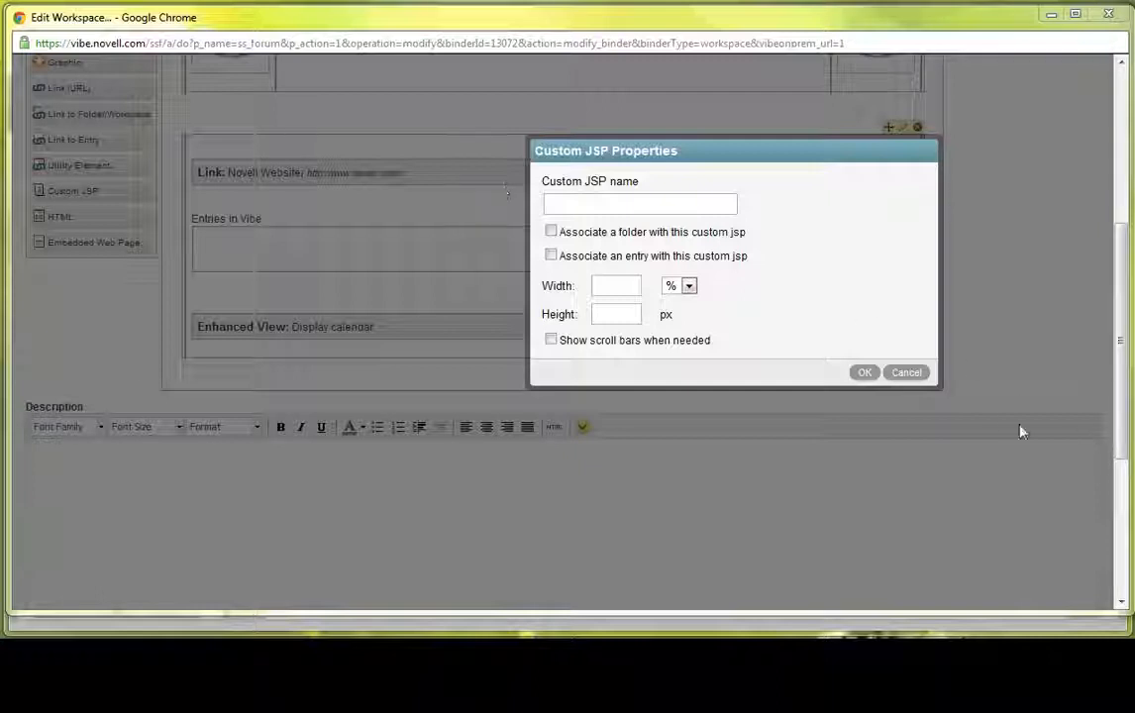
click(910, 374)
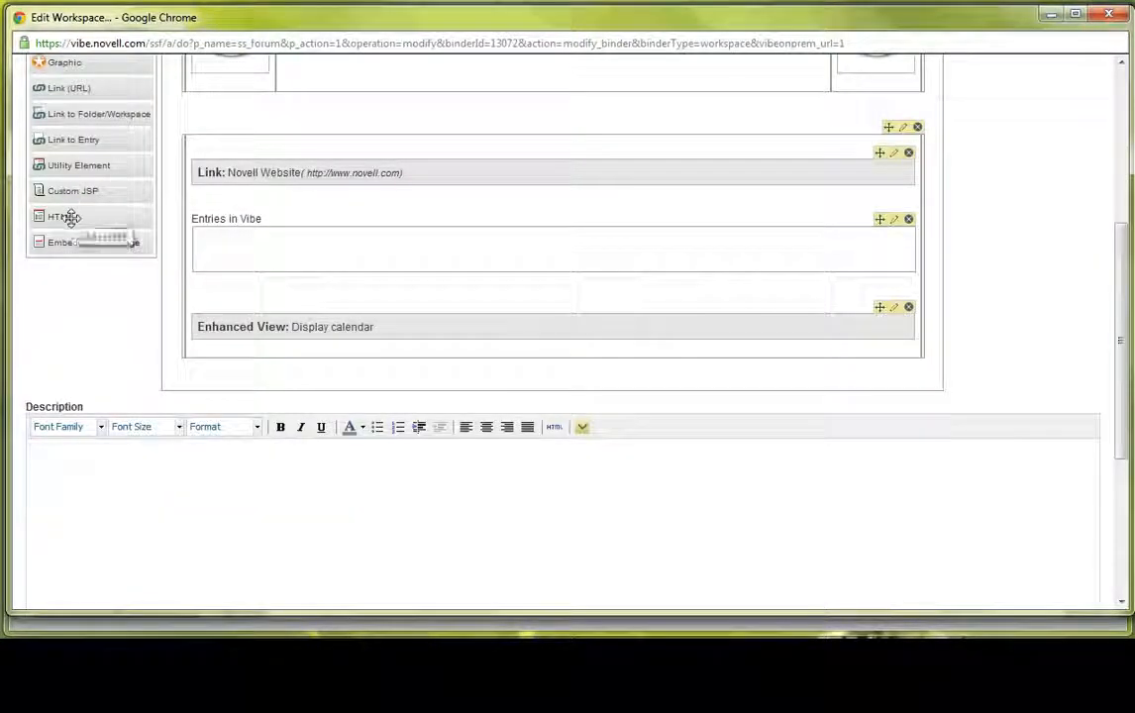
- Add an Embedded Web Page element between Entries in Vibe and the calendar, with height 600 px and width 450 px
drag(88, 248, 458, 292)
drag(588, 254, 563, 254)
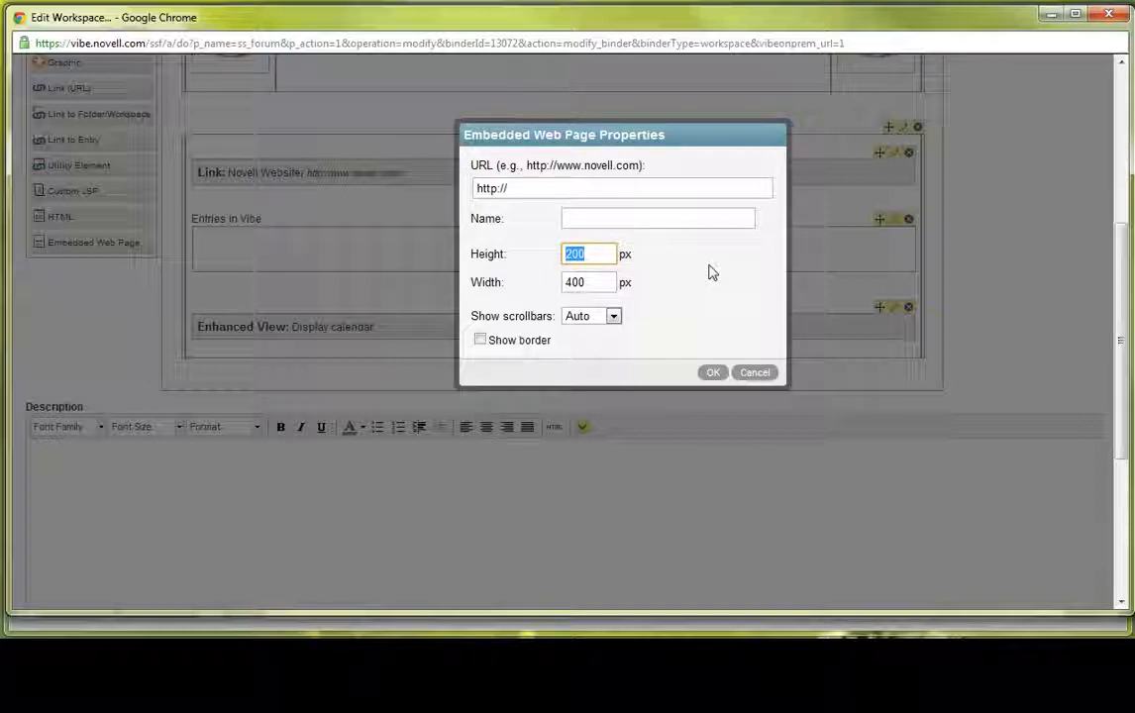
text(600)
key(Tab)
text(450)
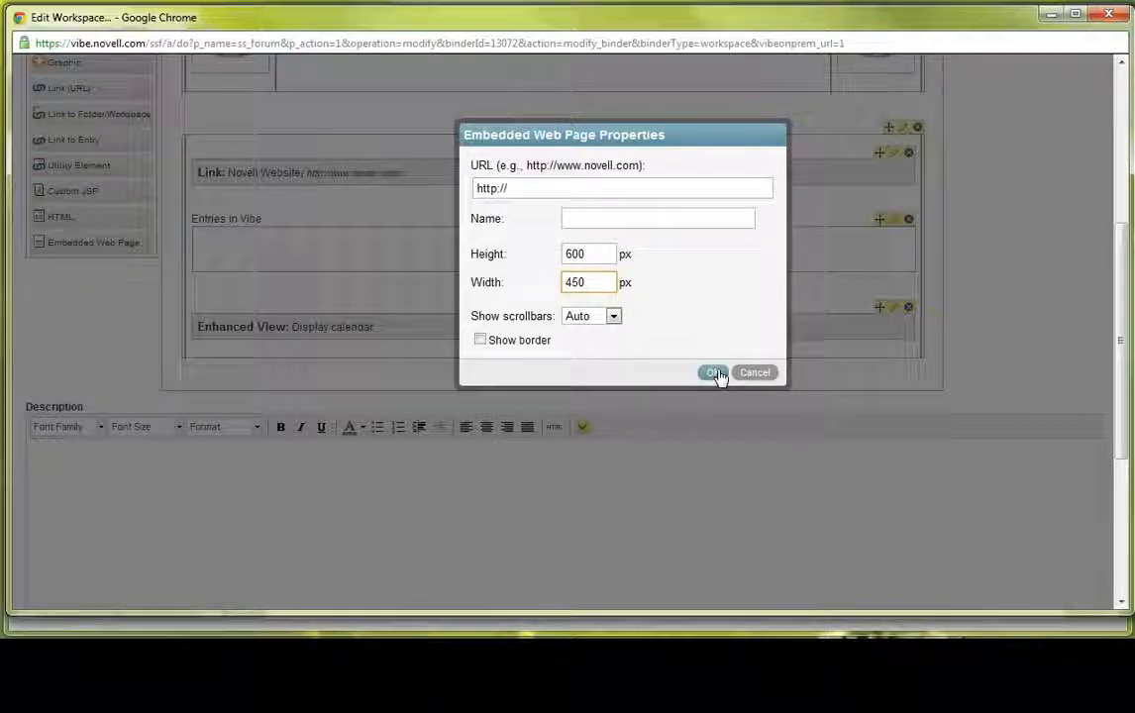
- Set the workspace editing window aside and open novell.com in a new browser tab
drag(611, 26, 615, 106)
click(326, 44)
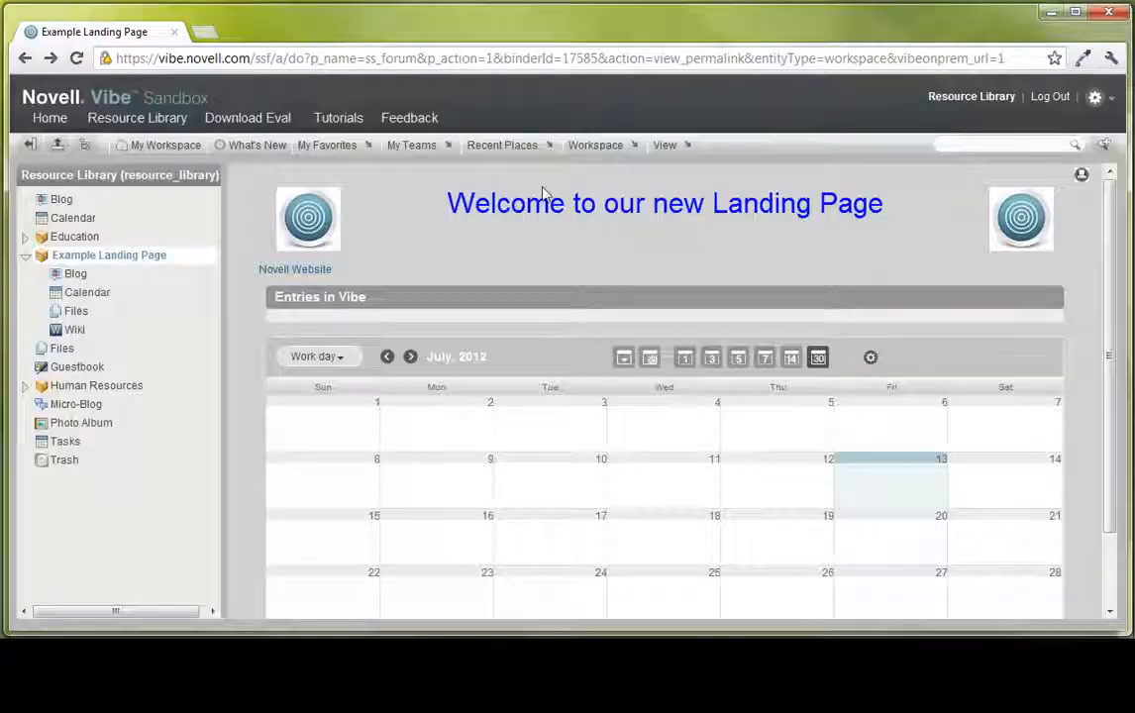
key(ctrl+t)
text(novell.com)
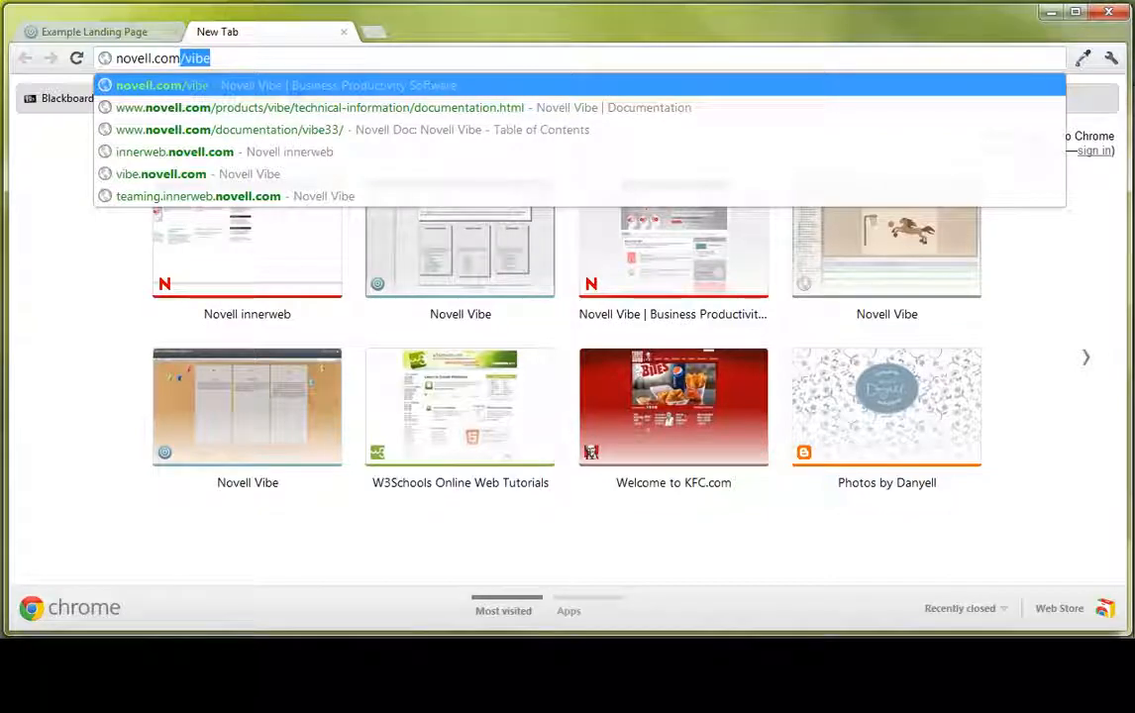
key(Delete)
key(Return)
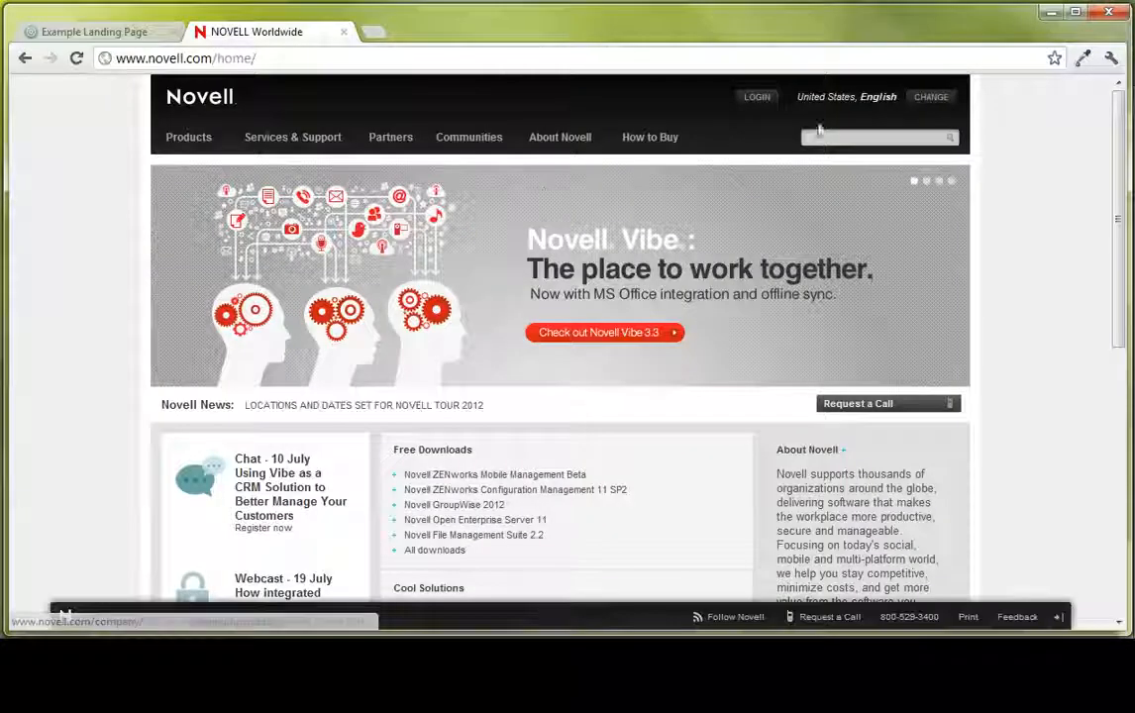
- View the Request a Call form on the Novell home page and close it
scroll(889, 347, down, 1)
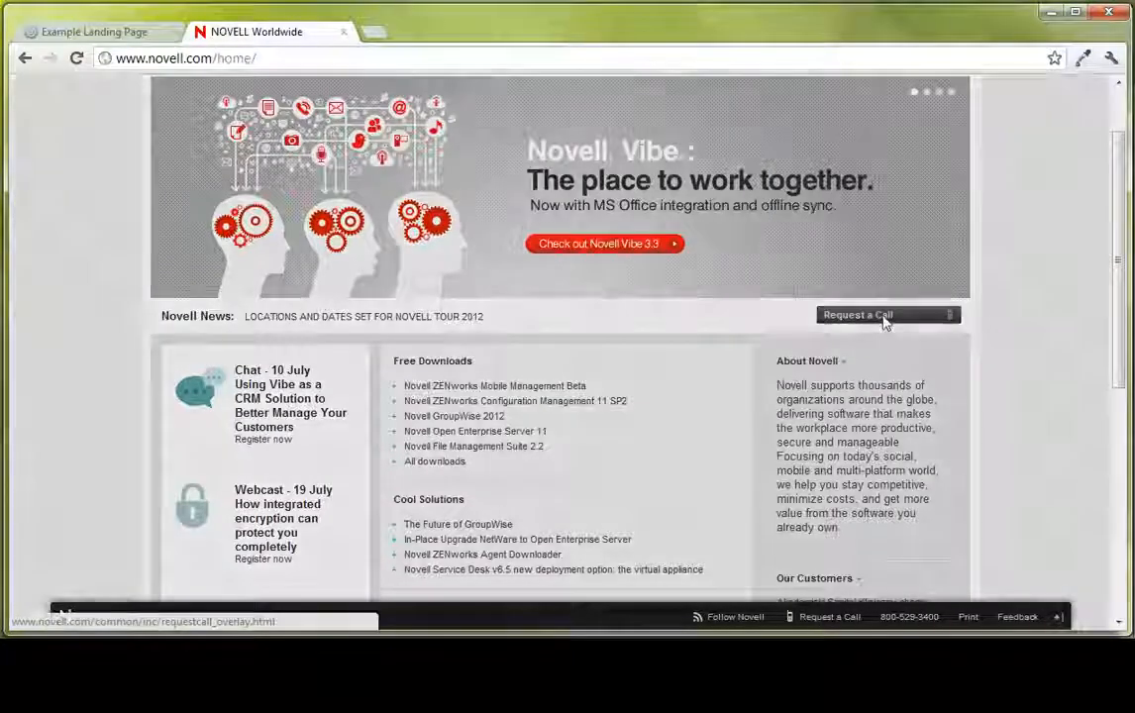
click(887, 322)
scroll(566, 285, down, 3)
scroll(566, 286, up, 3)
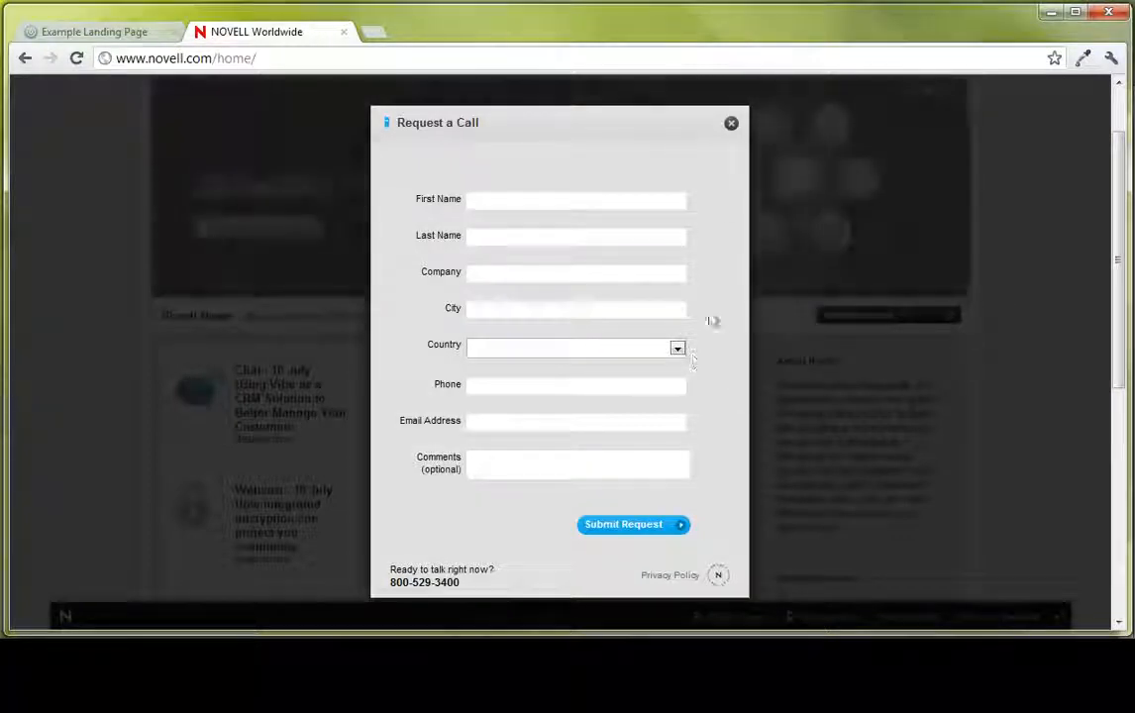
click(732, 123)
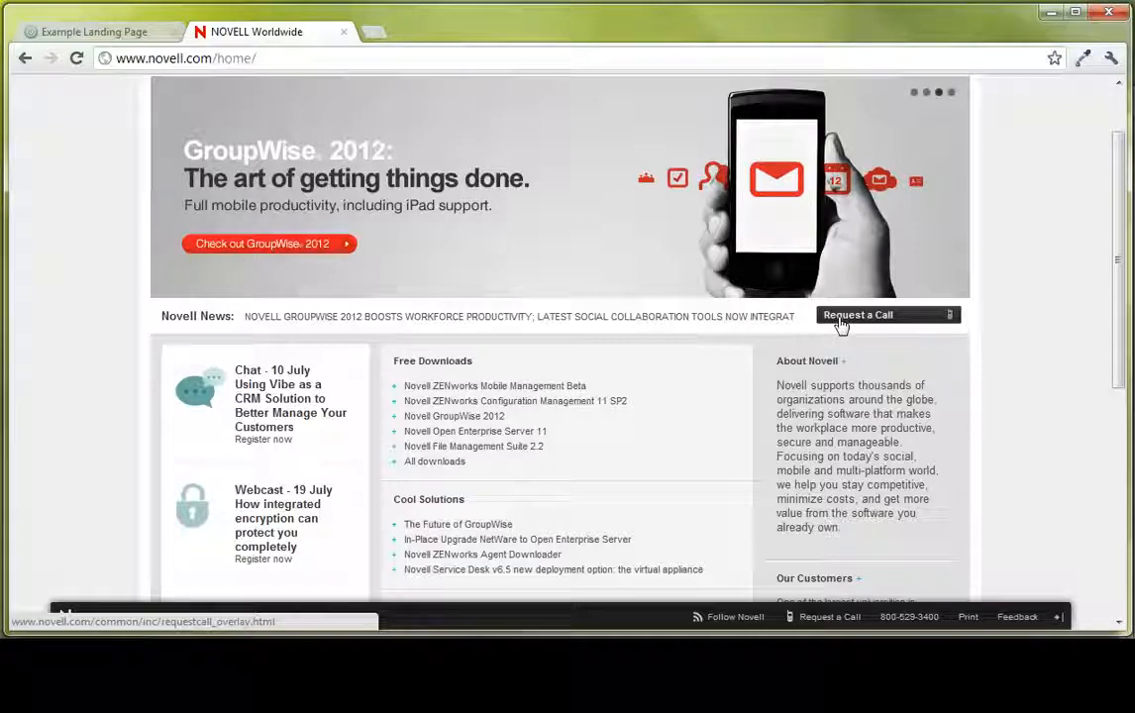
- Copy the Request a Call link address from the Novell home page into the embedded web page's URL
right_click(842, 325)
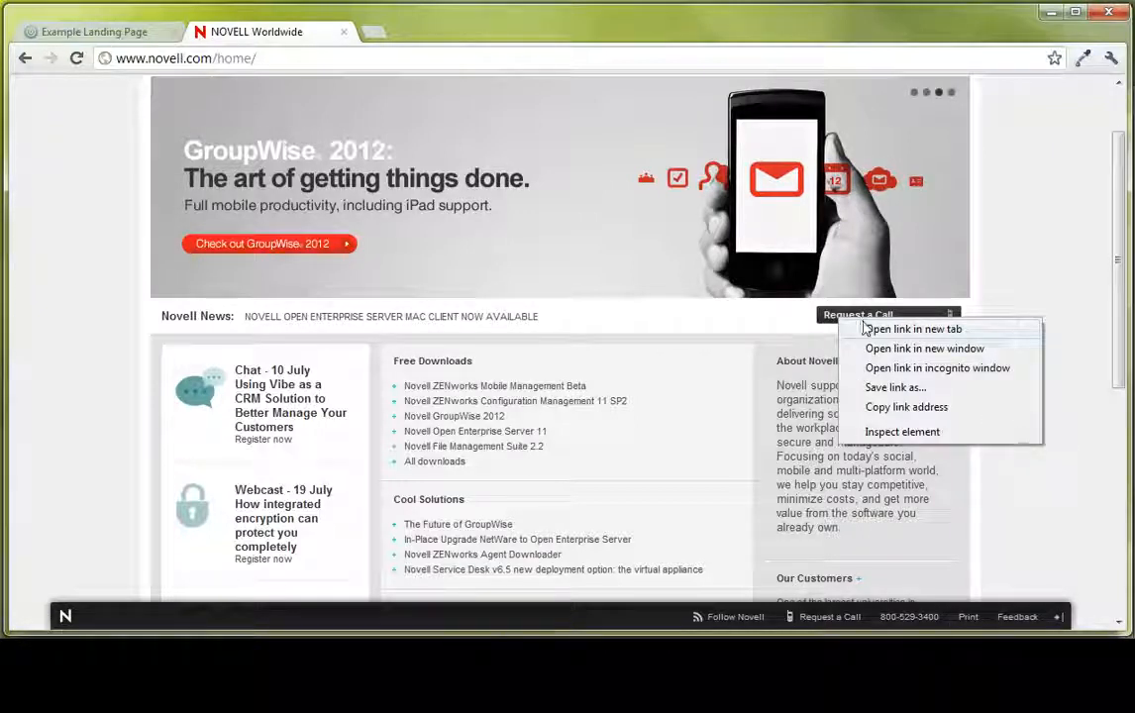
click(903, 406)
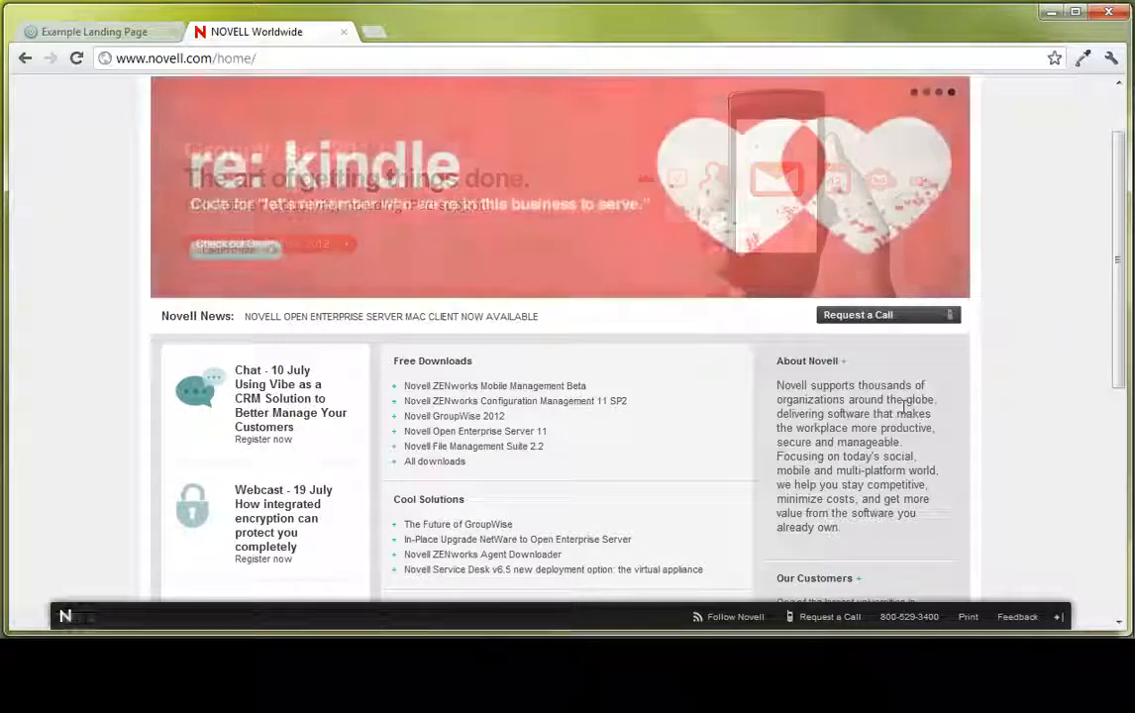
key(alt+Tab)
click(596, 271)
text(http://www.novell.com/common/inc/requestcall_overlay.html)
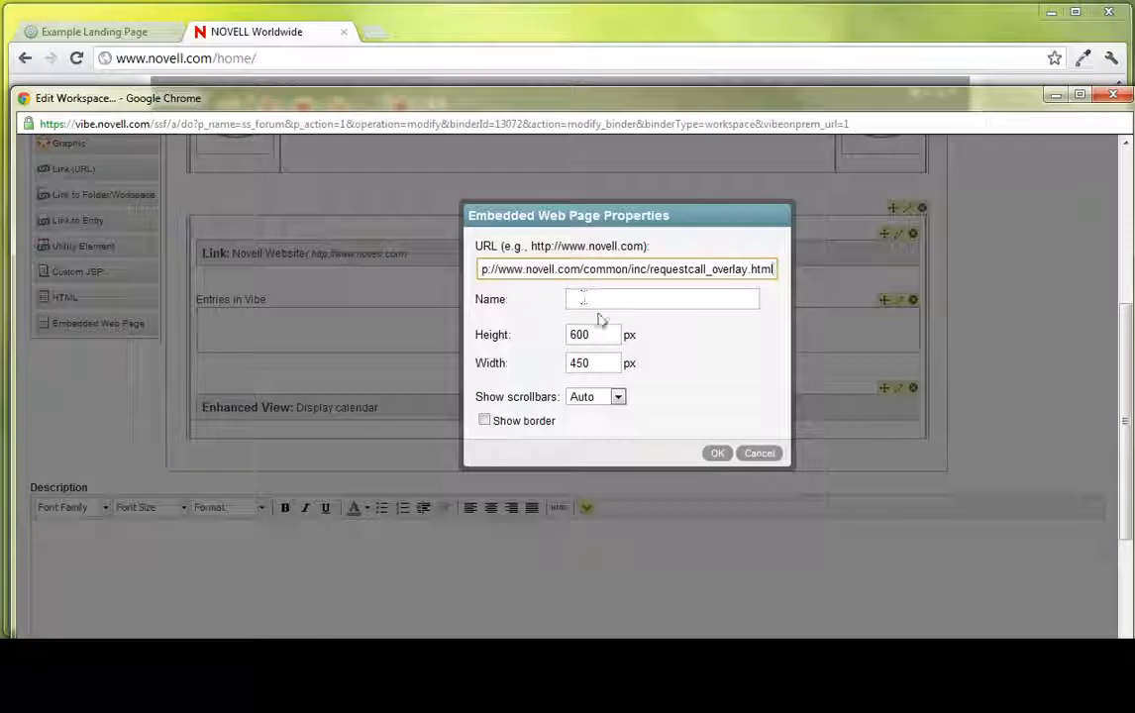
- Name the embedded web page "Request a Call", apply its properties, and check the form in the layout
click(632, 303)
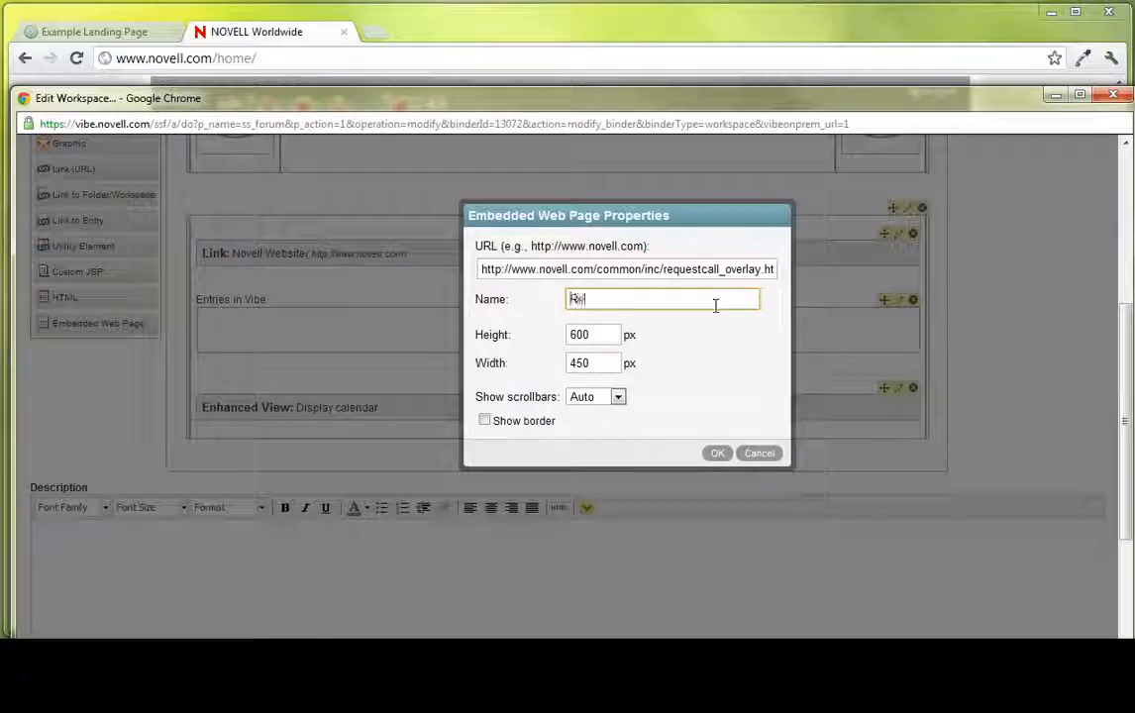
text(Request a Call)
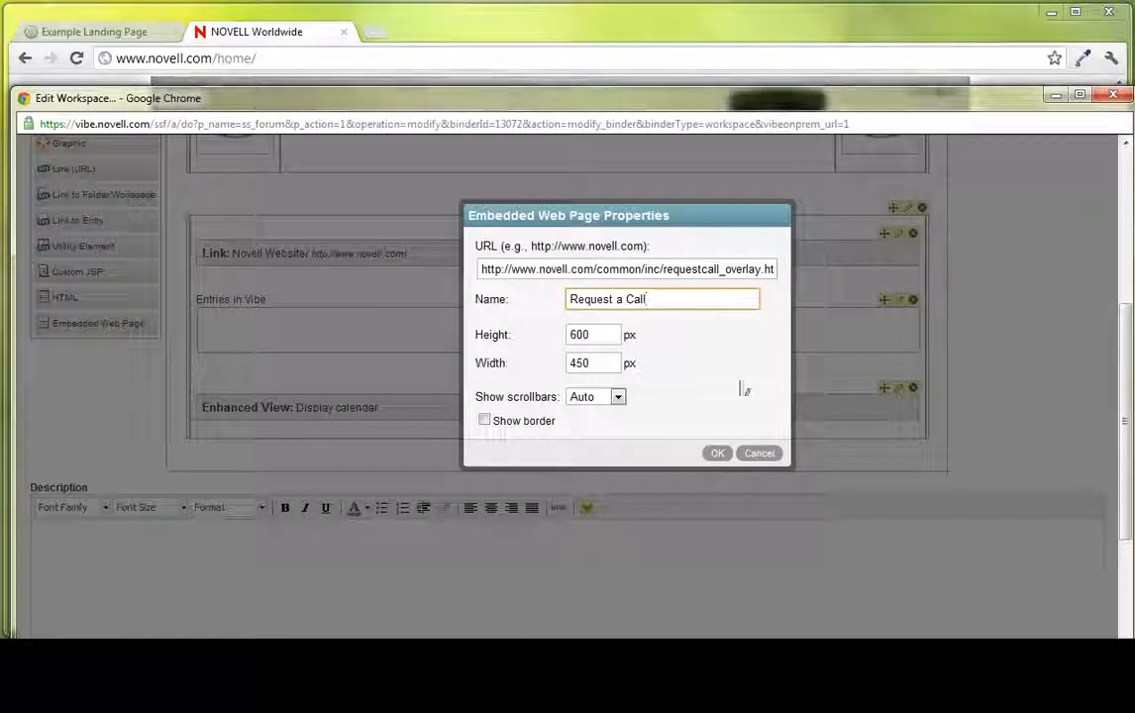
click(715, 456)
scroll(735, 475, down, 5)
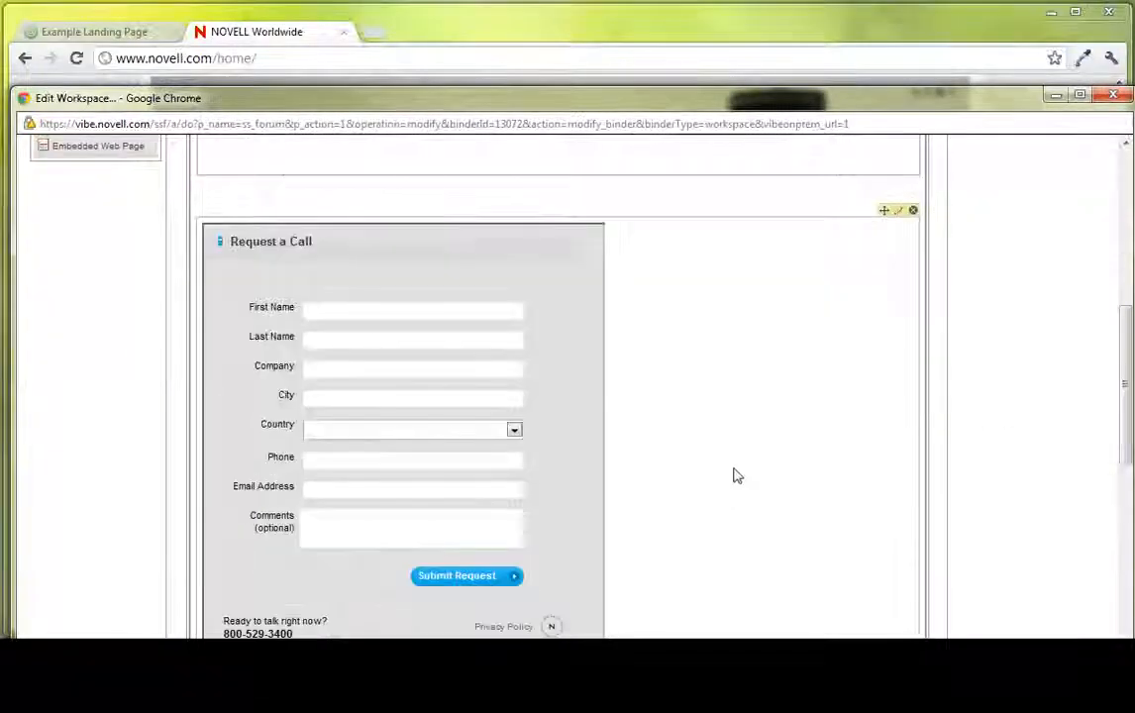
scroll(644, 473, up, 2)
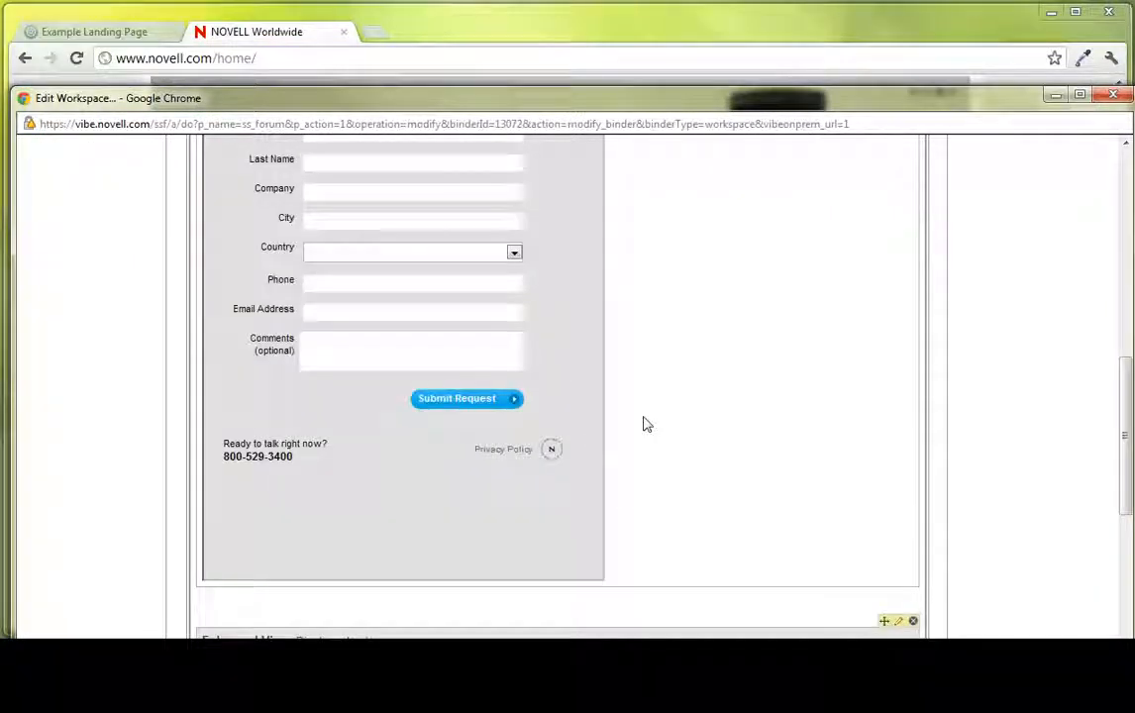
scroll(515, 421, up, 3)
scroll(713, 391, down, 2)
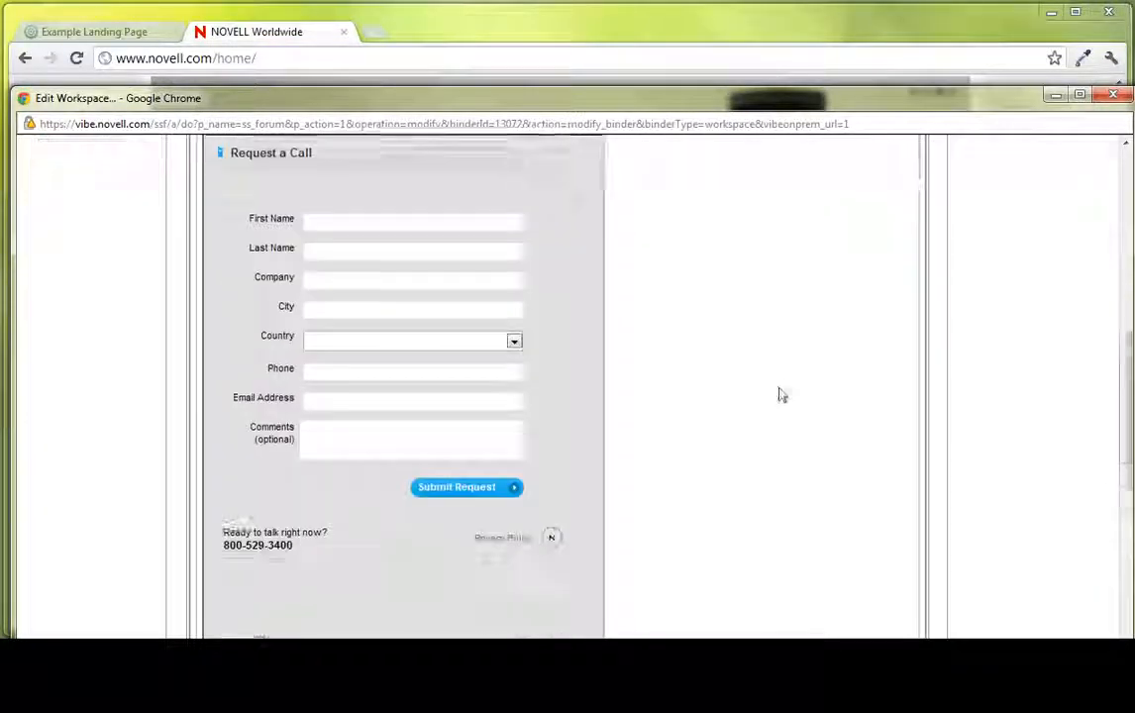
- Save the workspace edits that add the embedded Request a Call page
scroll(862, 406, down, 6)
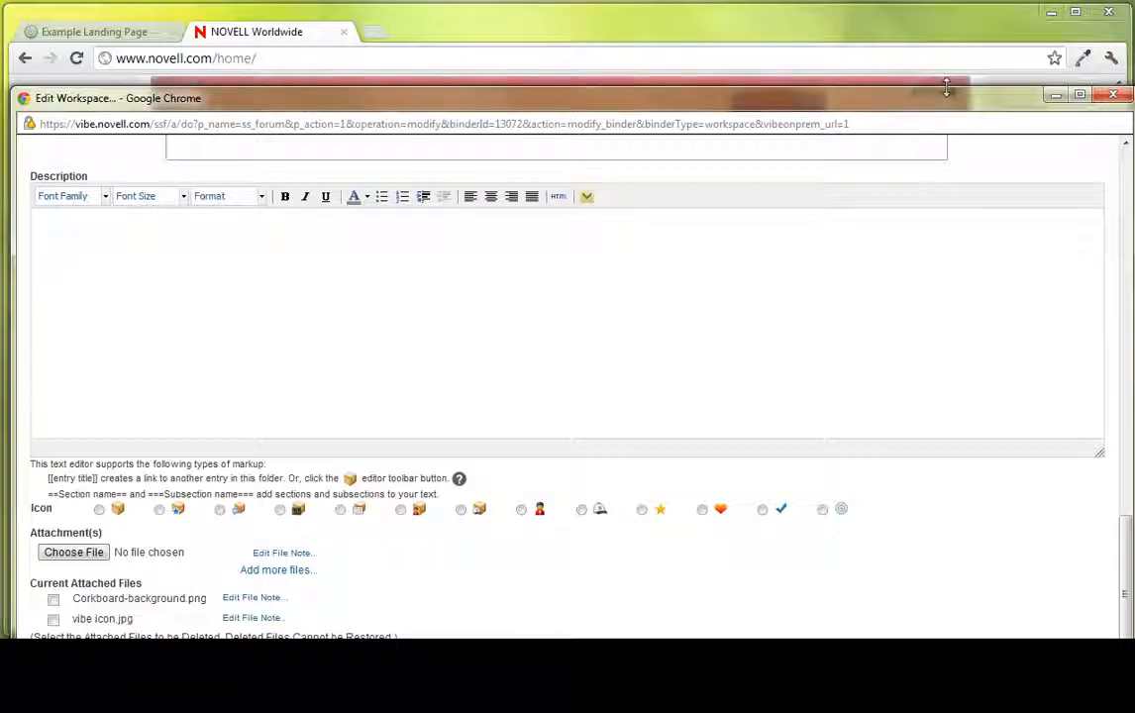
drag(943, 106, 928, 15)
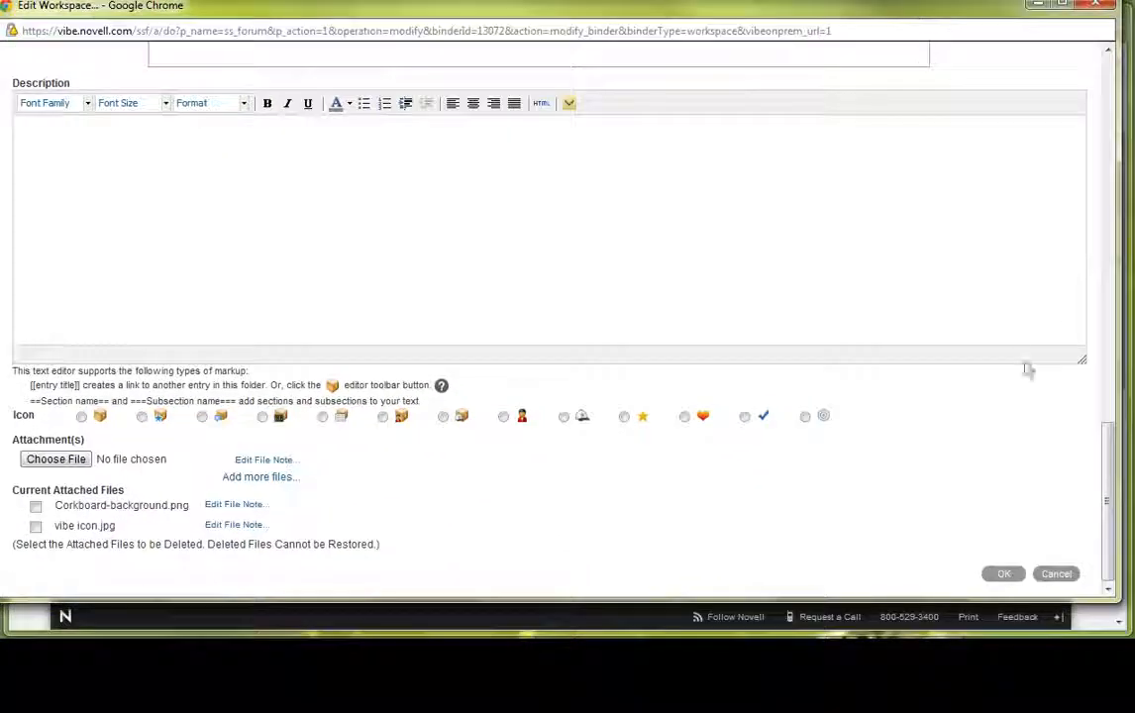
click(1004, 574)
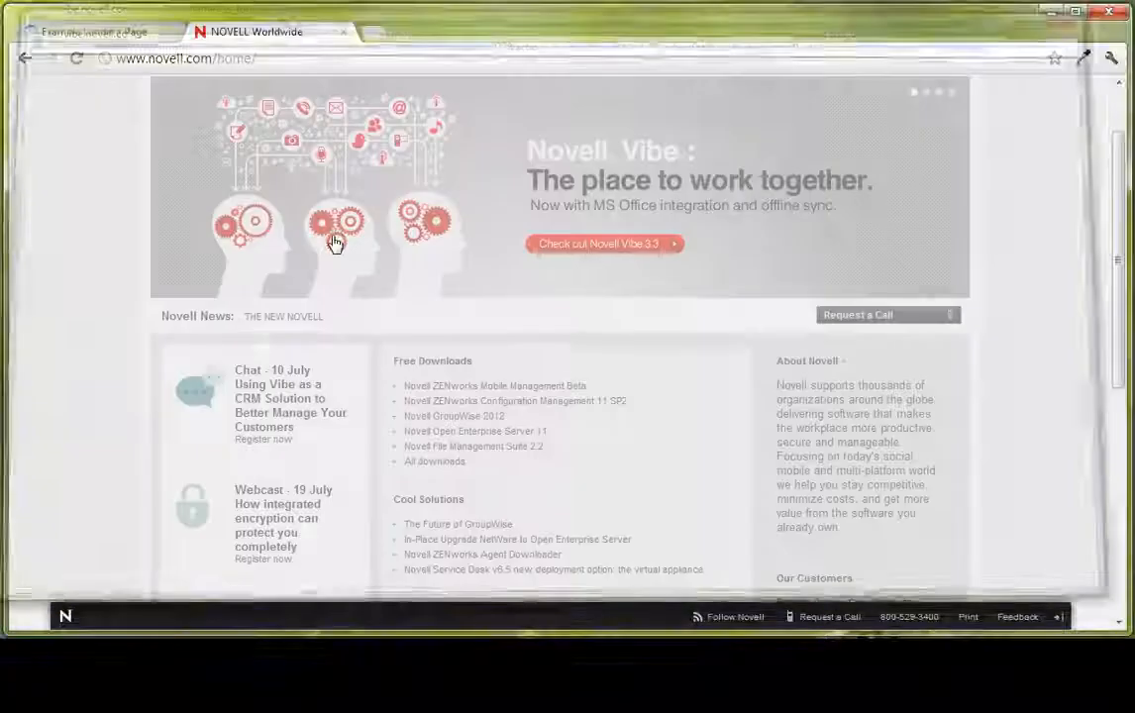
- Look over the Novell home page, close its browser tab, and return to the example landing page
scroll(616, 291, down, 5)
scroll(616, 292, up, 3)
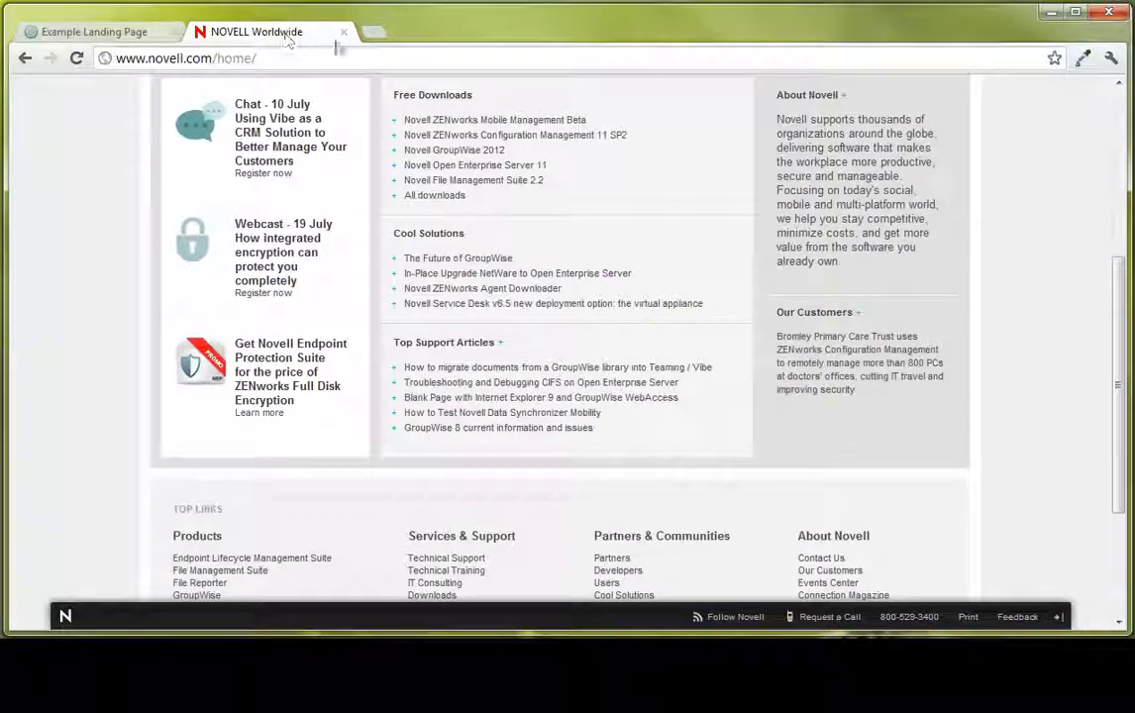
click(343, 32)
scroll(826, 370, down, 4)
scroll(826, 396, up, 5)
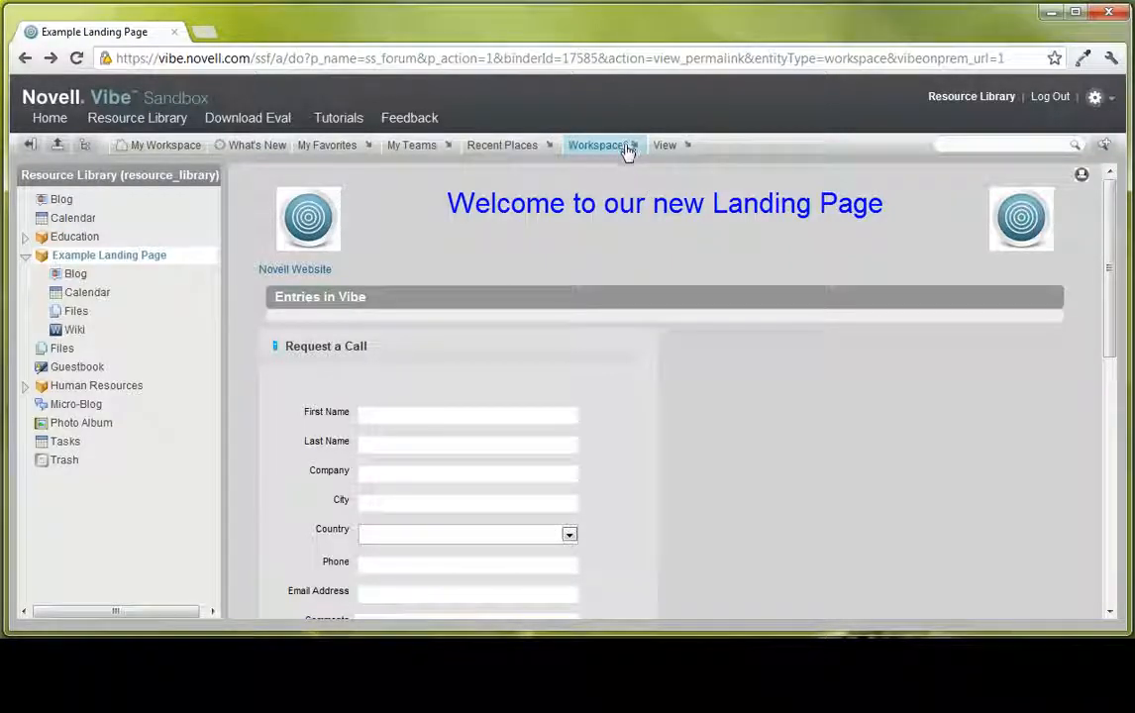
- Load the Novell GroupWise WebAccess login page in a new browser tab using "gmail" and copy its address
click(203, 34)
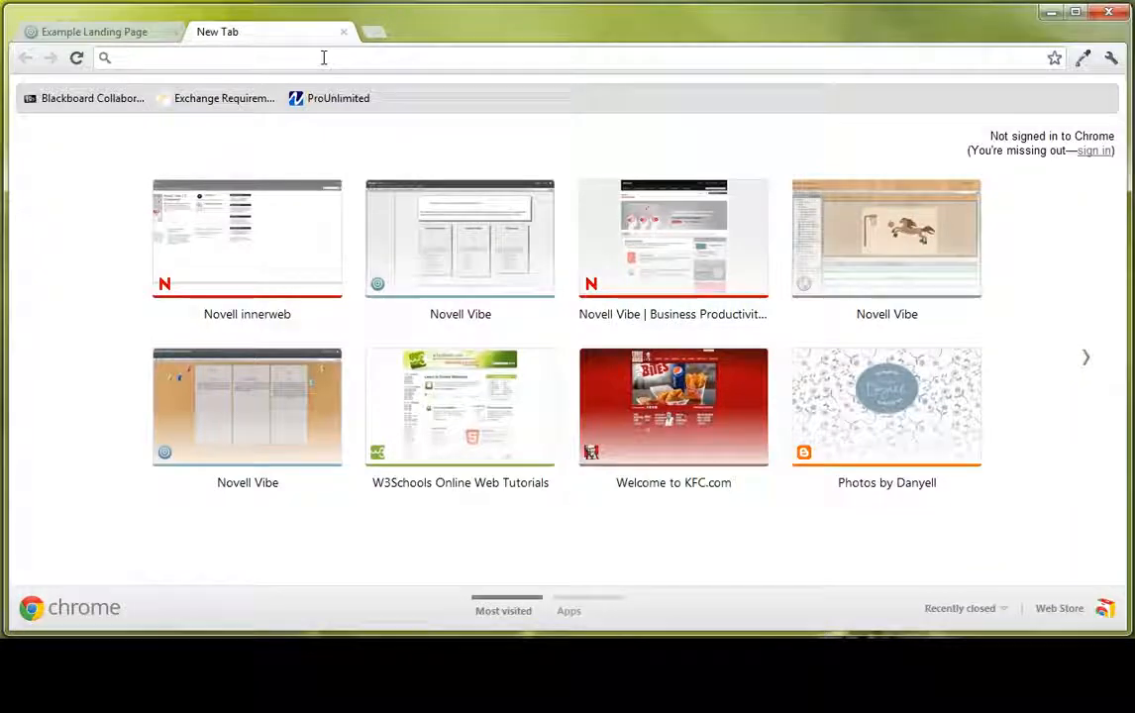
text(gmail)
key(Return)
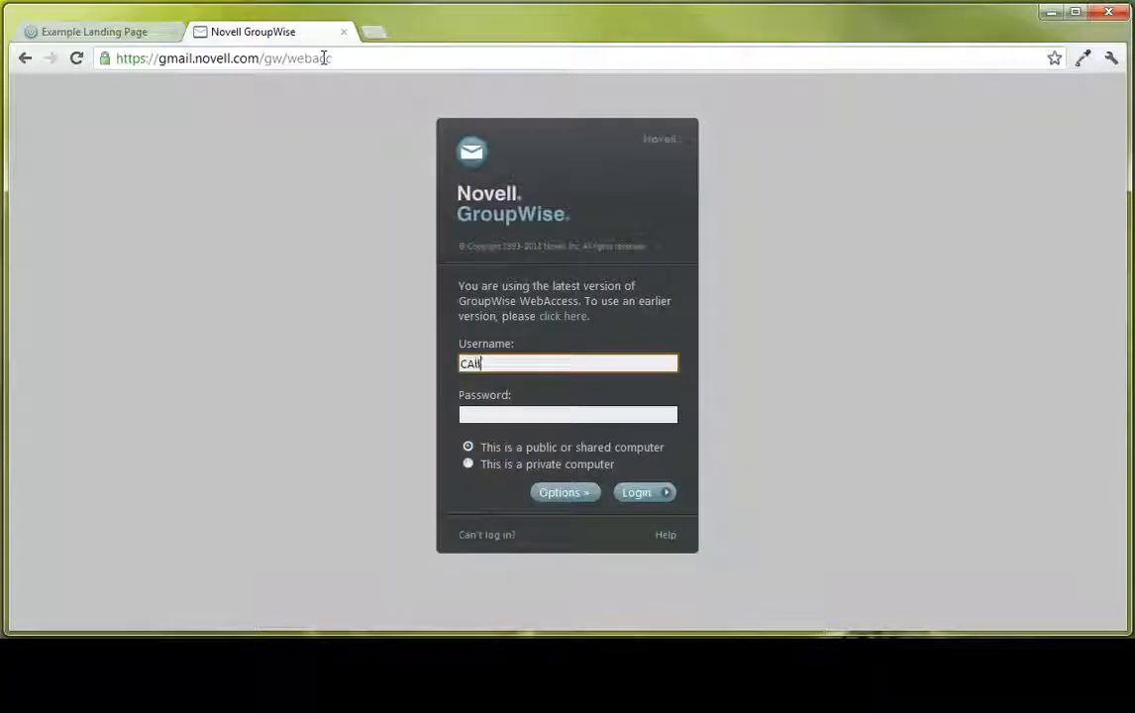
key(BackSpace)
key(BackSpace)
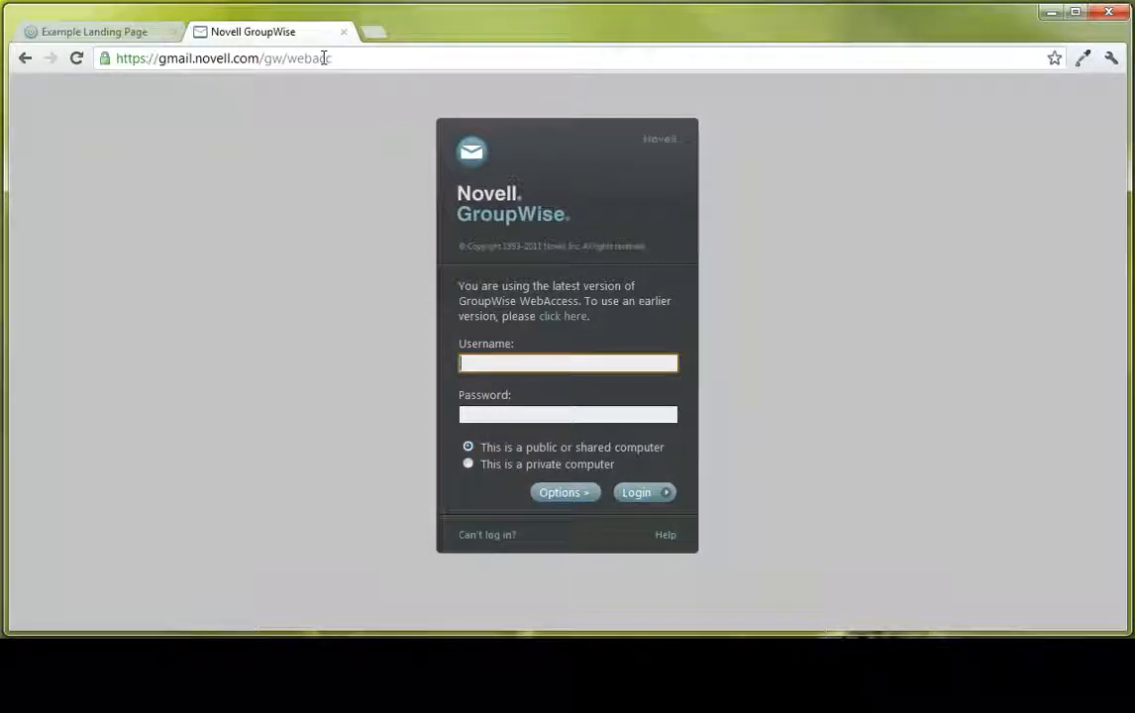
click(369, 61)
key(ctrl+c)
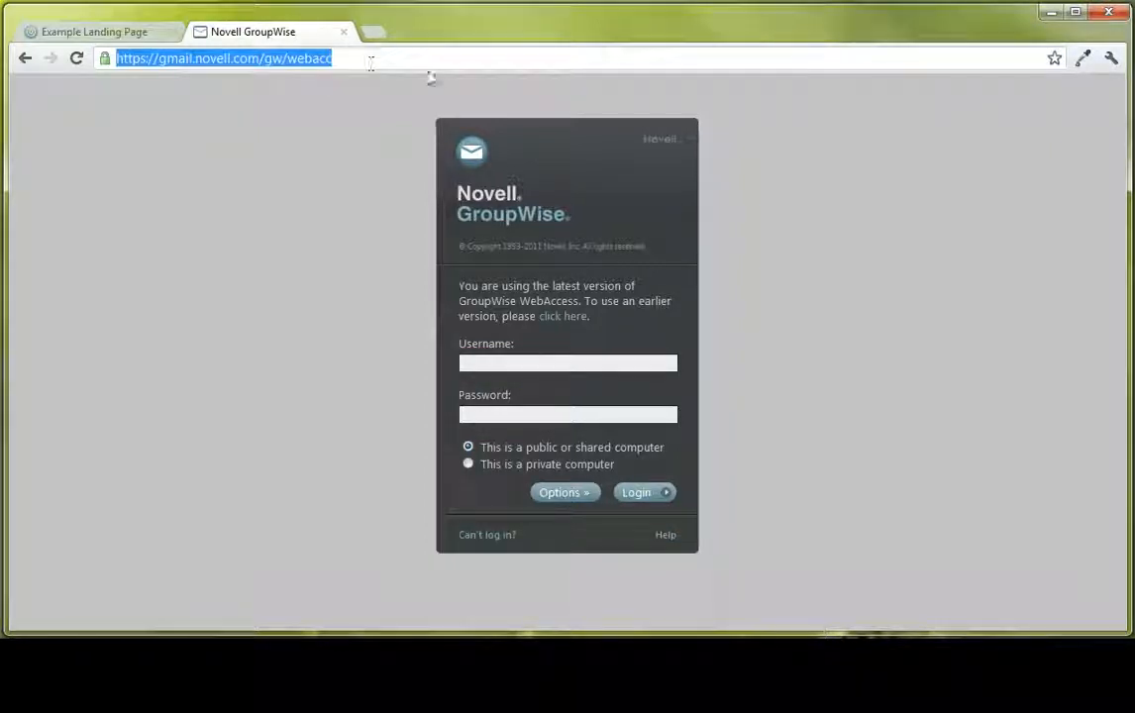
- Open the Example Landing Page workspace for editing and add a new table above the Novell Website link
click(79, 32)
click(592, 145)
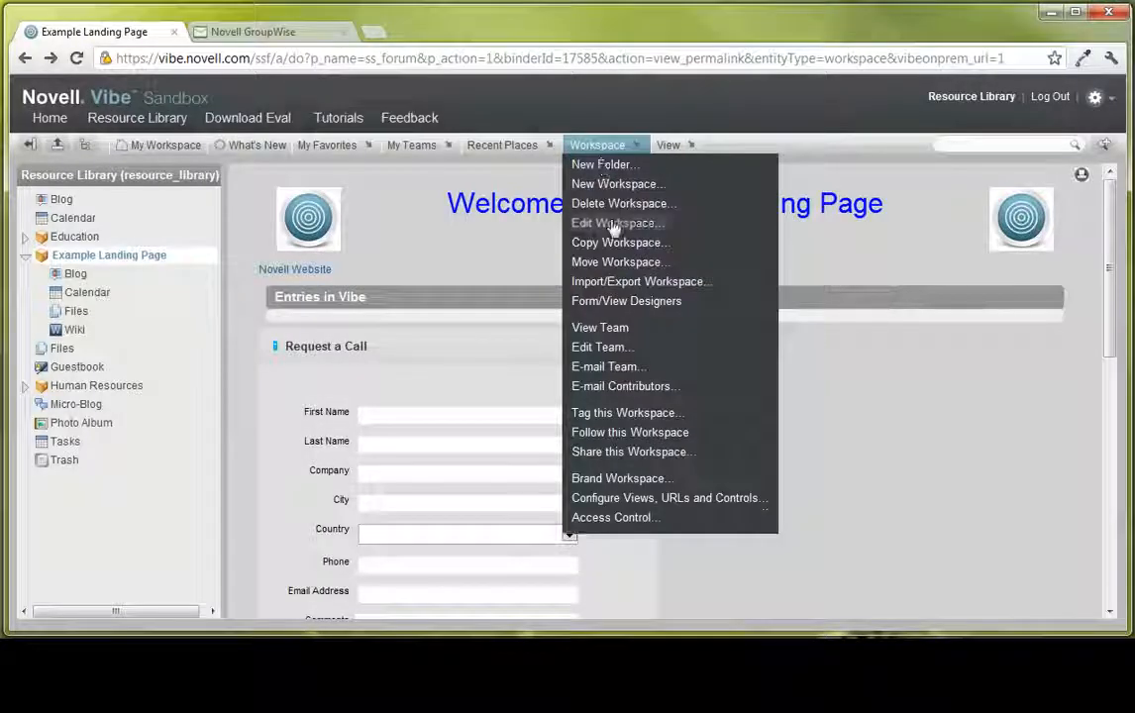
click(625, 222)
scroll(456, 307, down, 5)
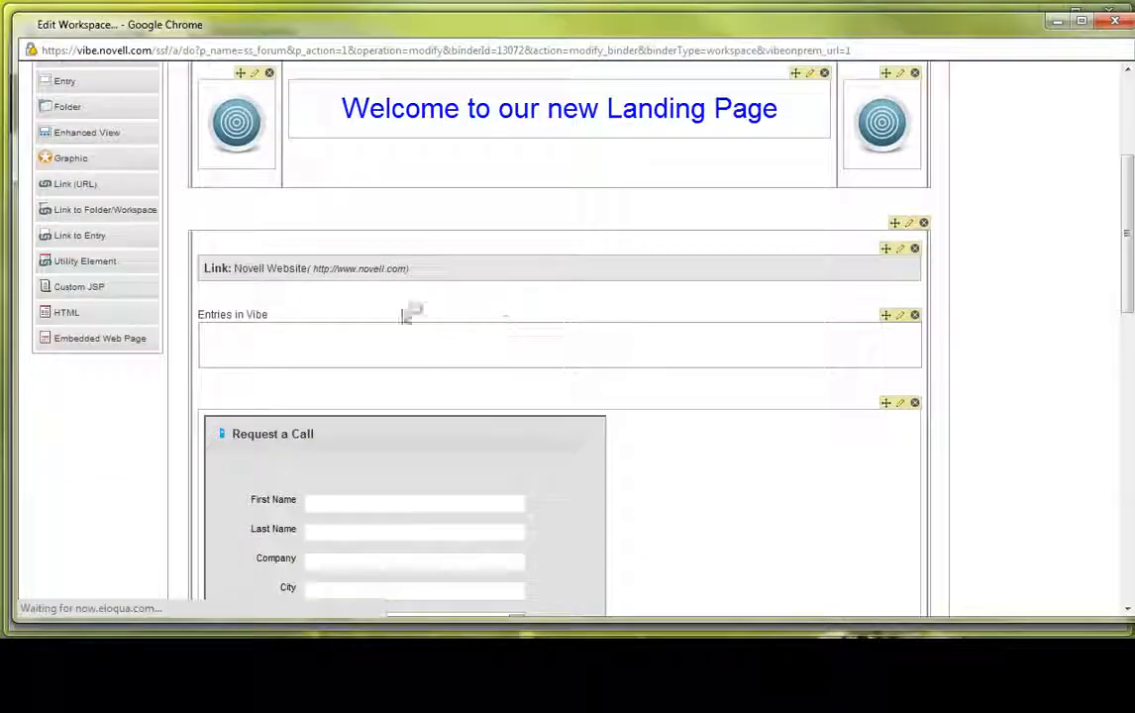
scroll(102, 128, up, 2)
drag(91, 205, 550, 413)
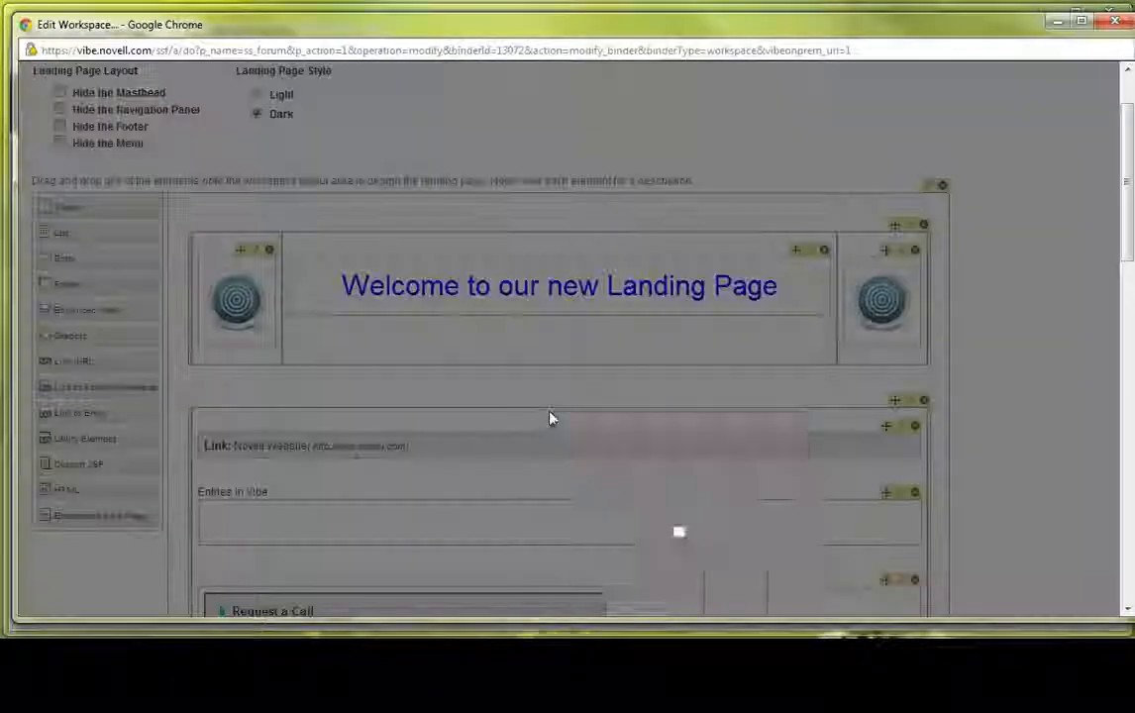
- Give the new table four columns, with columns 2 and 3 at 450 px and column 4 at *
click(713, 437)
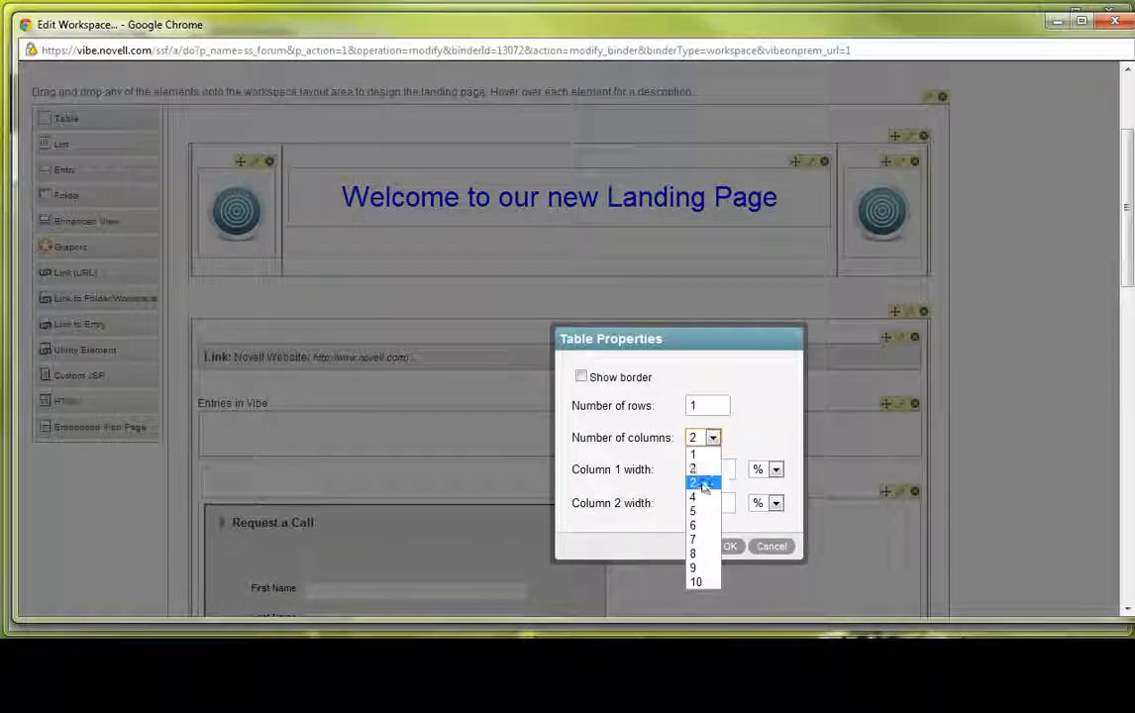
click(701, 476)
text(1)
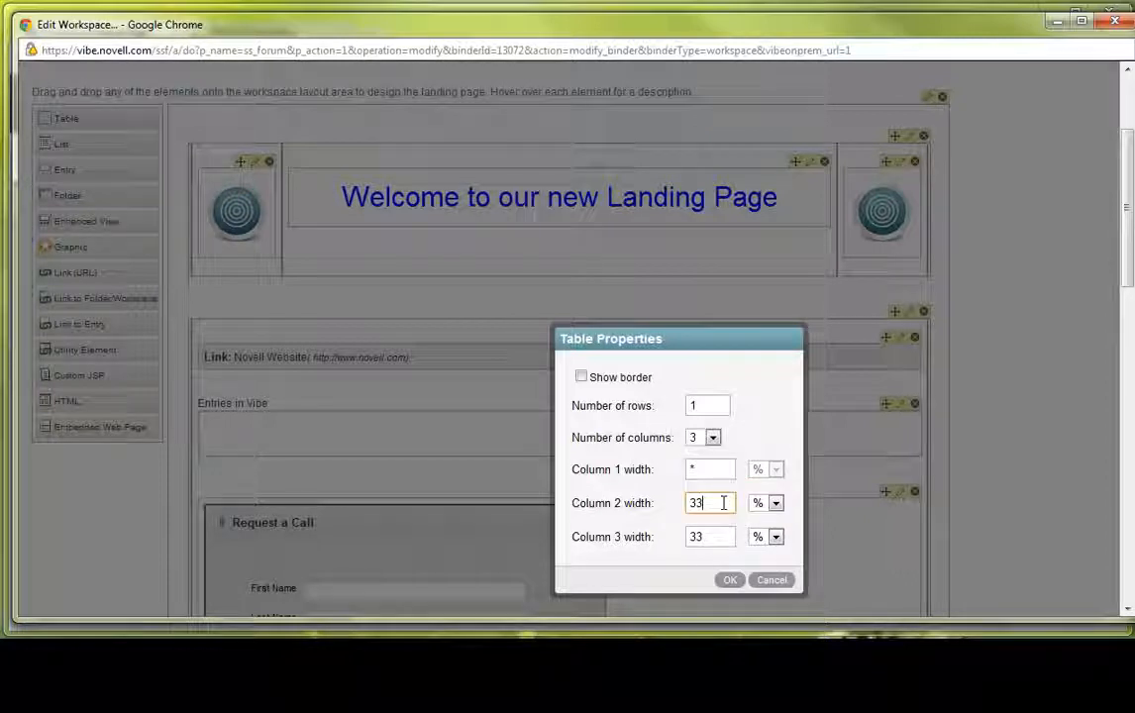
click(713, 439)
click(705, 492)
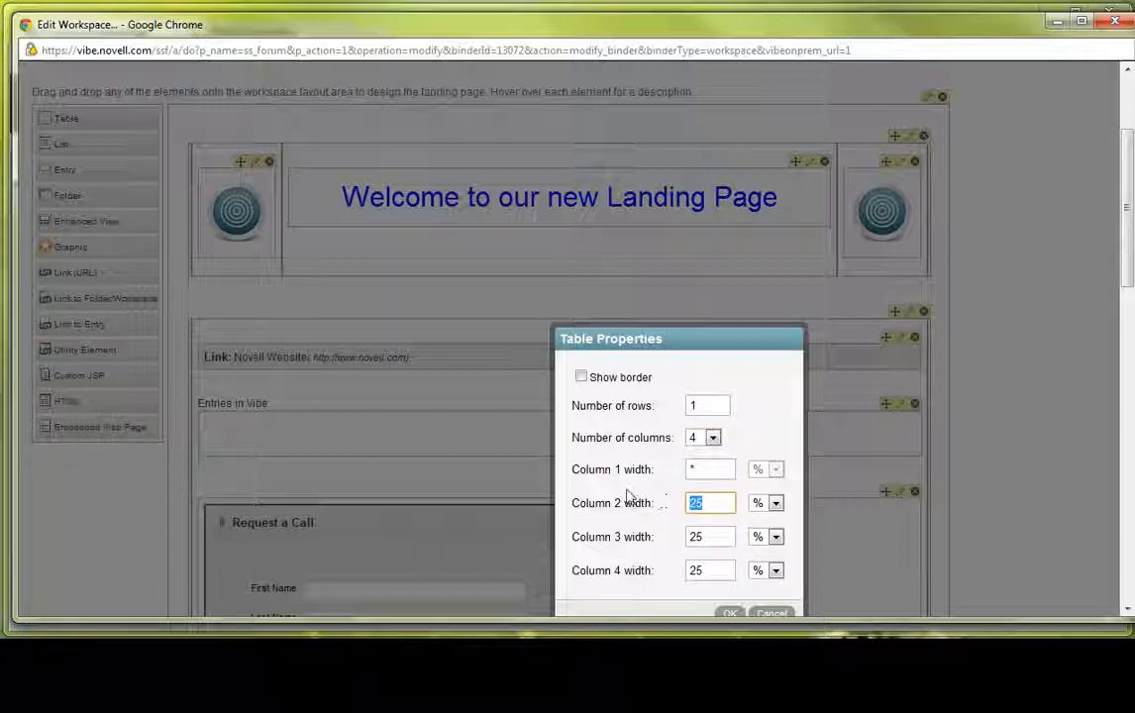
key(Tab)
key(p)
key(Tab)
text(450)
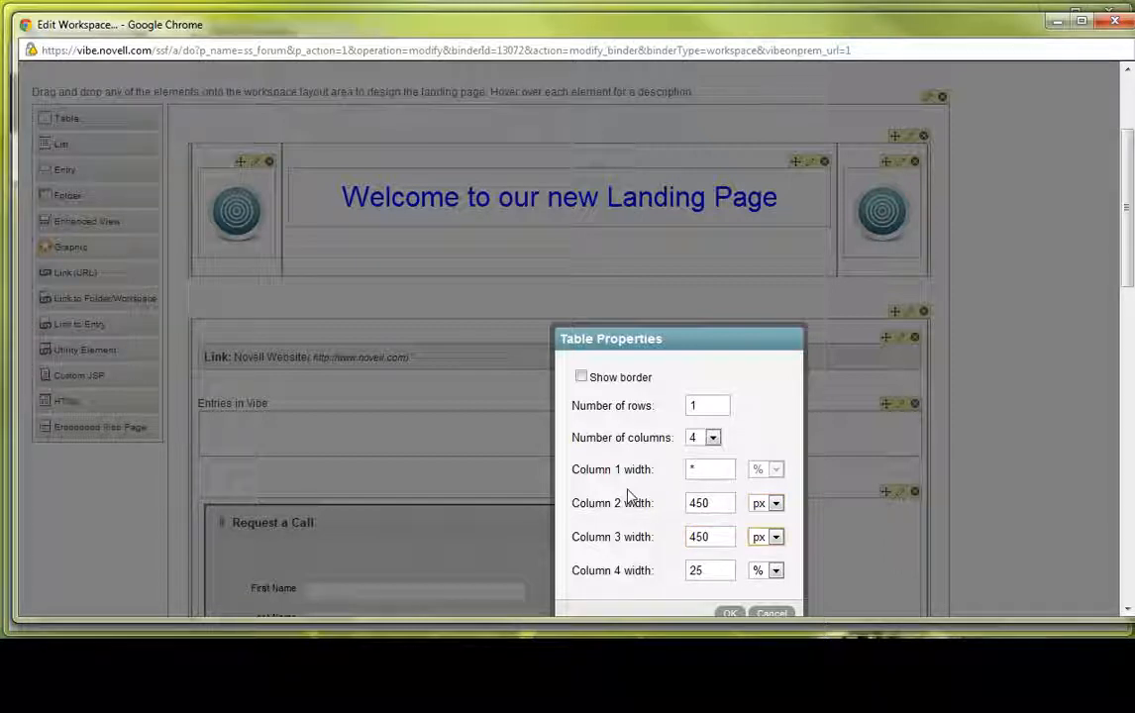
text(*)
click(729, 614)
scroll(232, 337, down, 2)
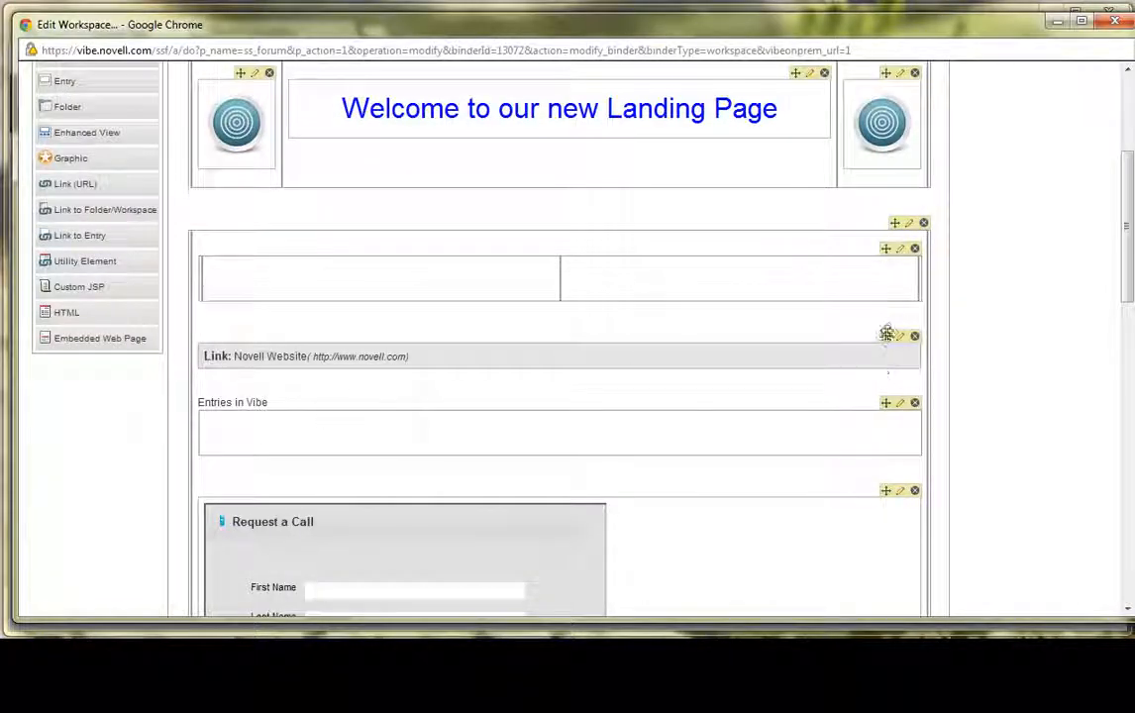
drag(885, 489, 517, 283)
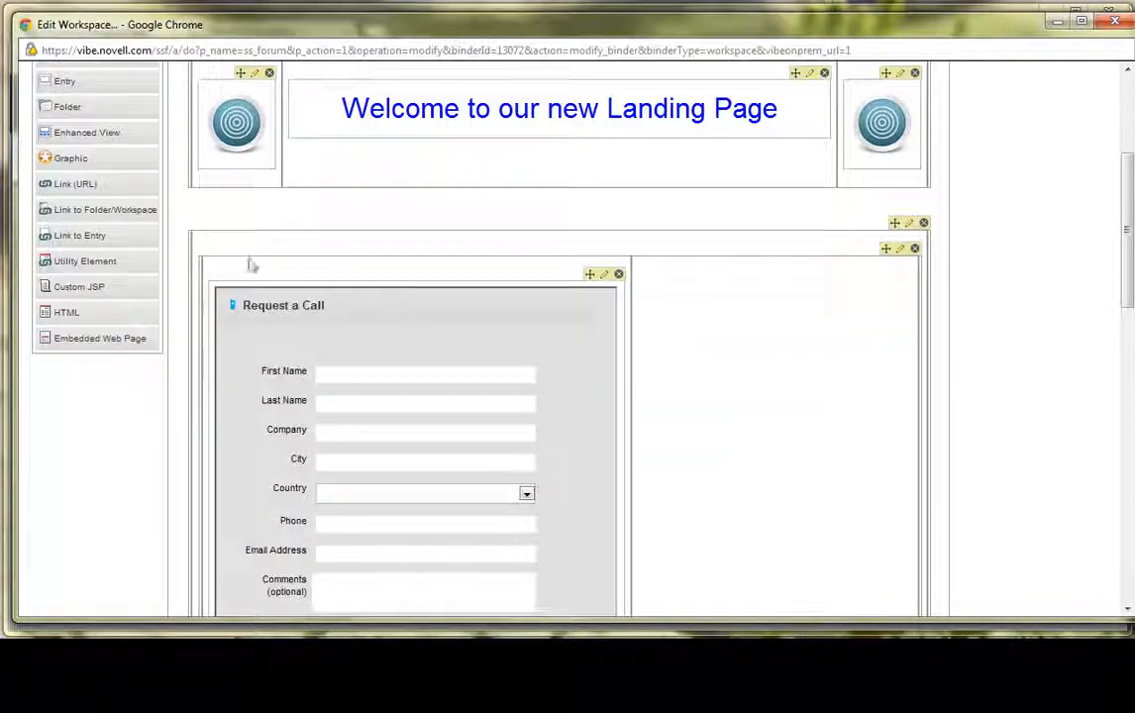
drag(100, 337, 712, 364)
click(755, 429)
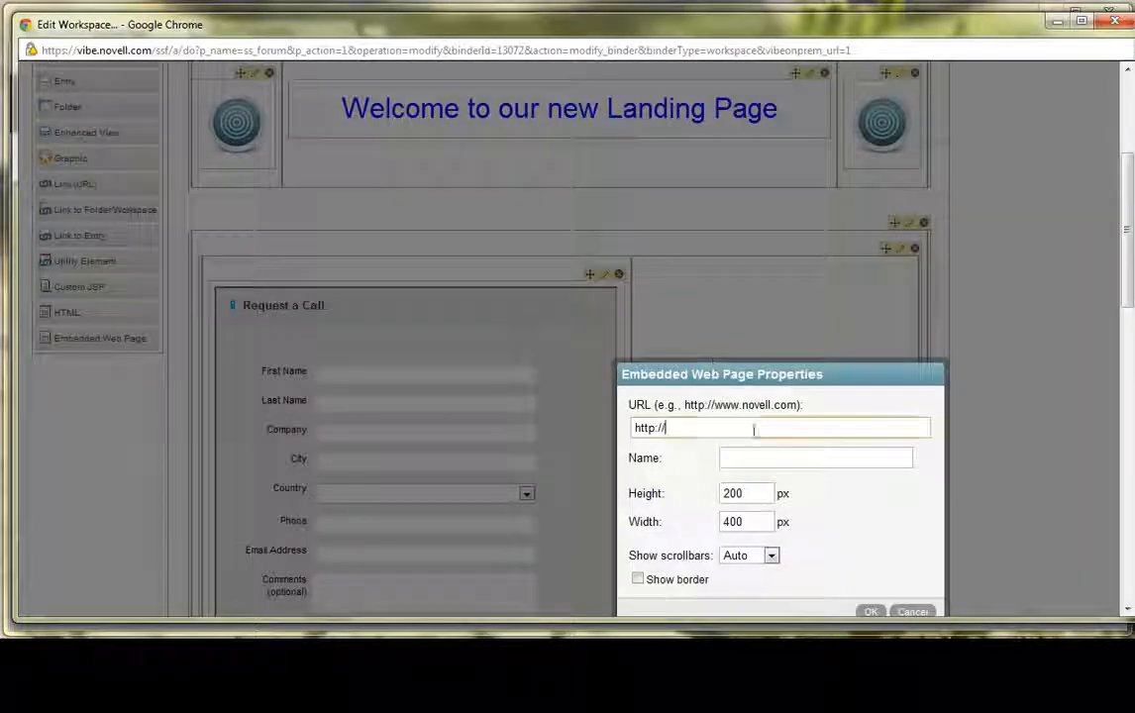
key(ctrl+a)
key(ctrl+v)
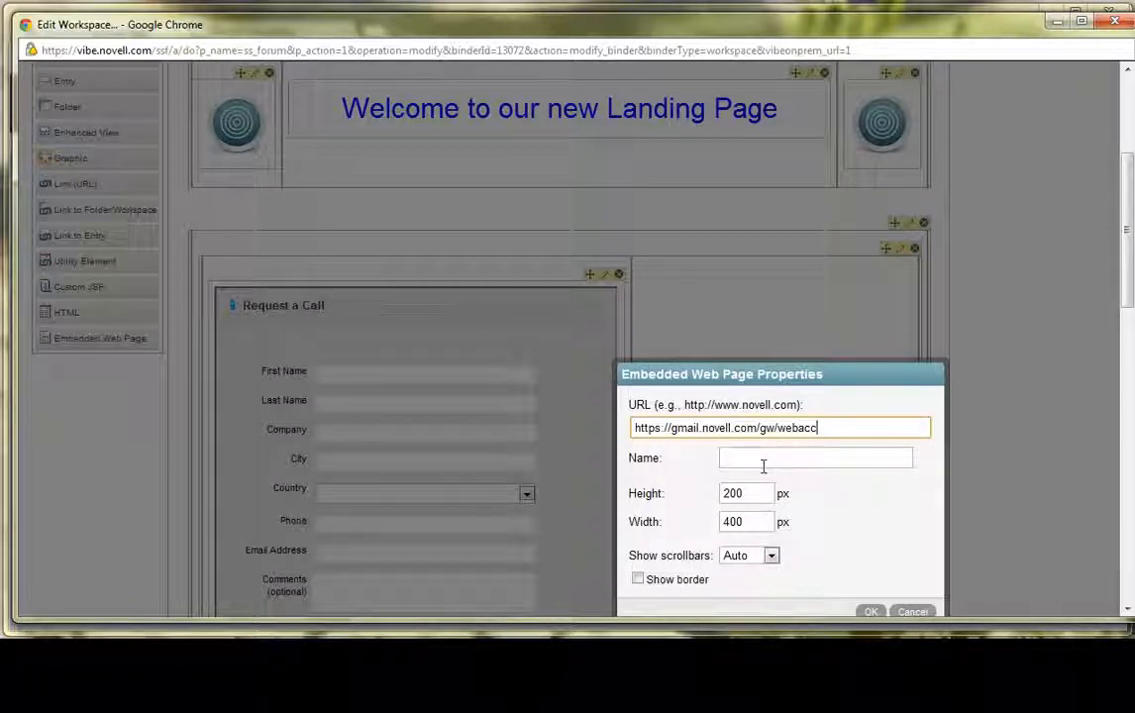
- Name the embedded page "WebAccess Email" and apply a height of 600 px and a width of 450 px
click(766, 461)
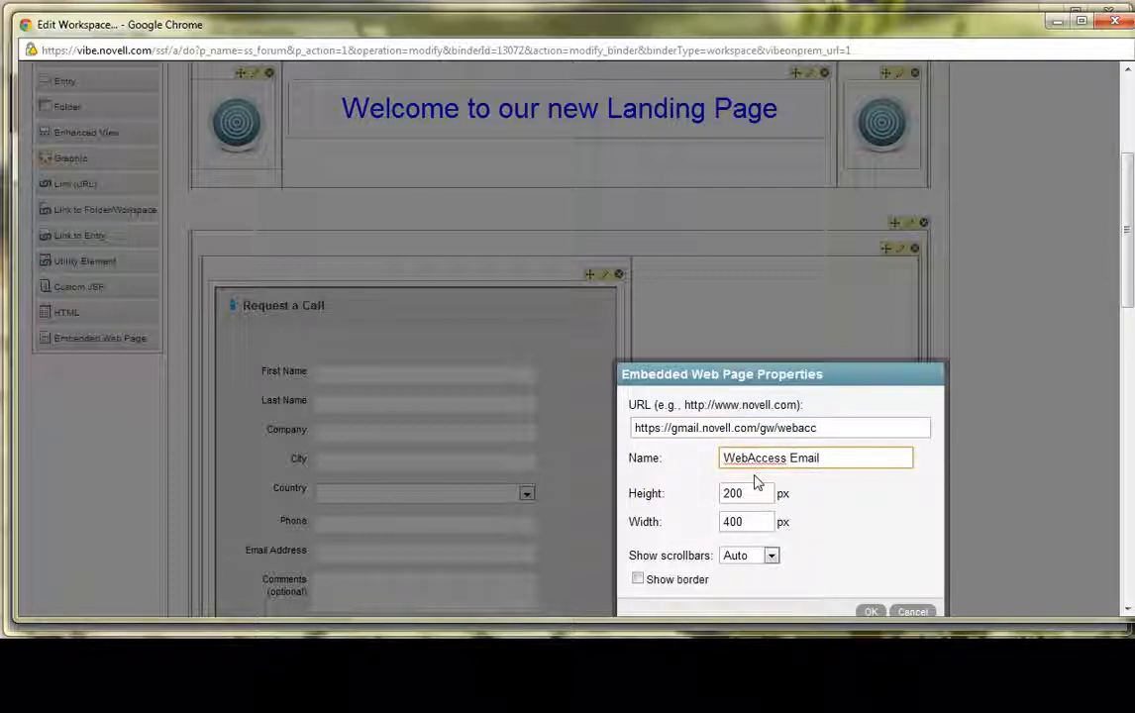
click(748, 492)
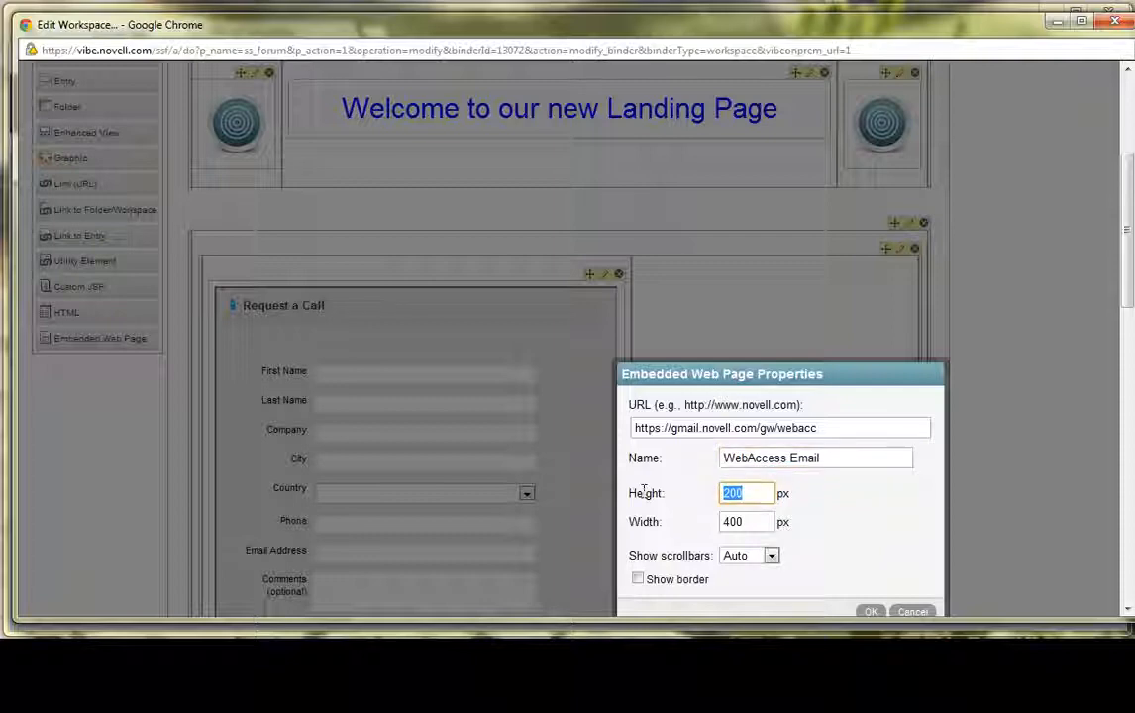
text(6)
key(Tab)
text(450)
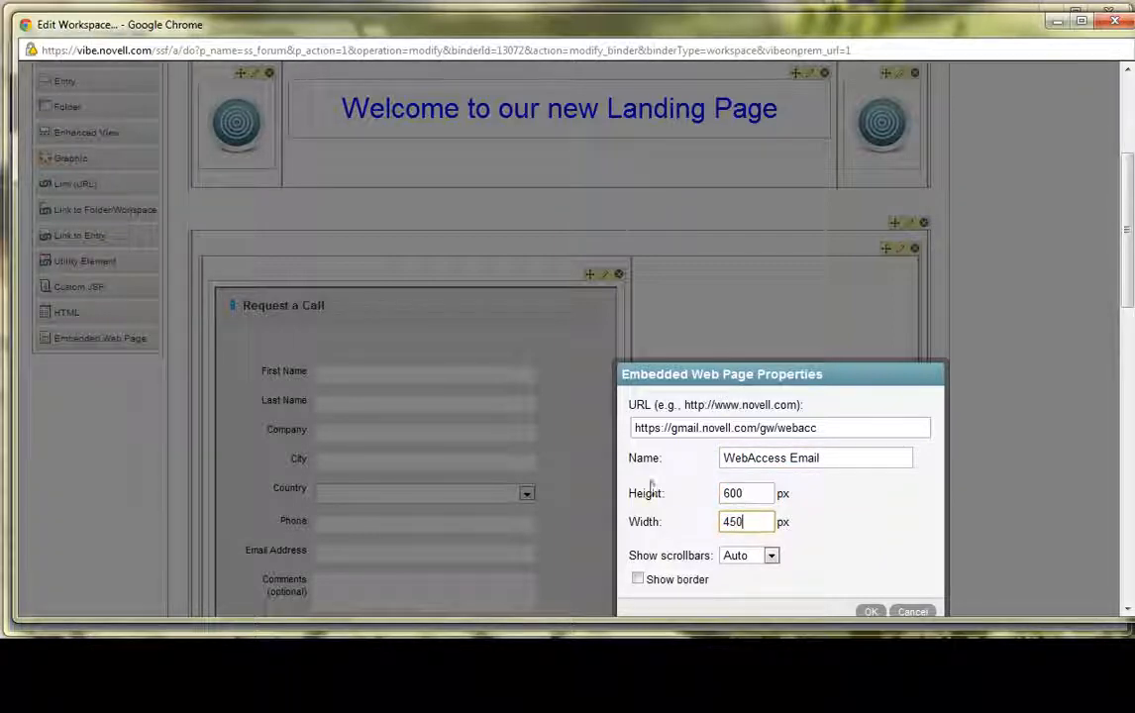
scroll(860, 569, down, 2)
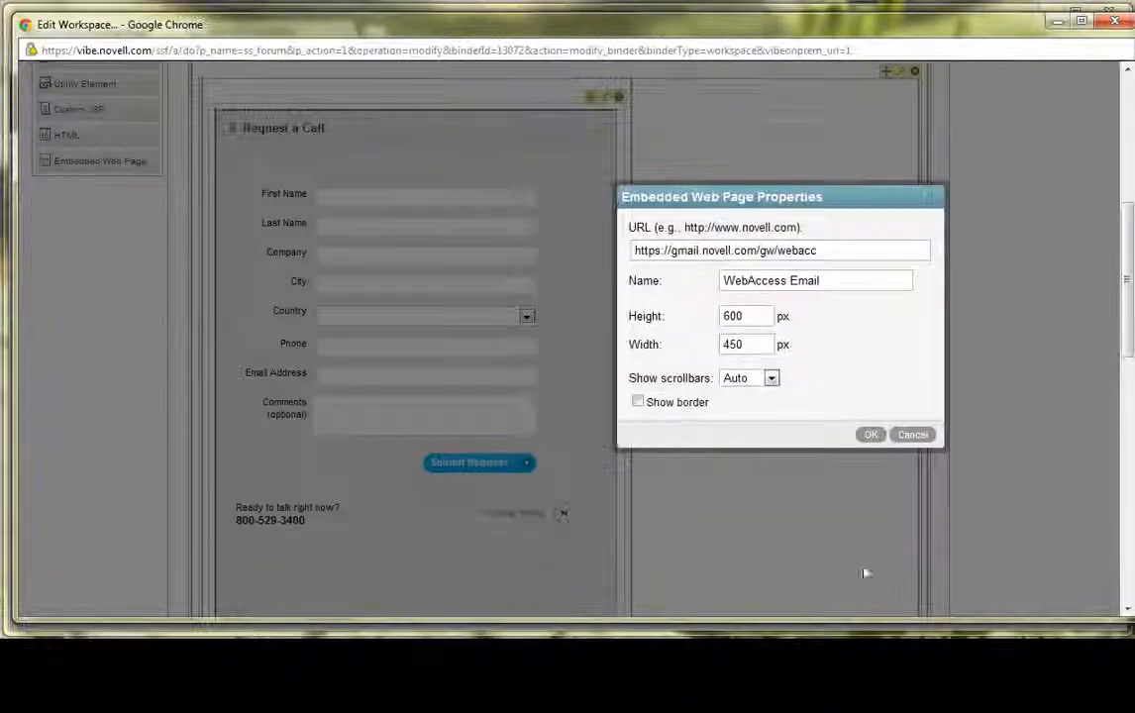
click(869, 434)
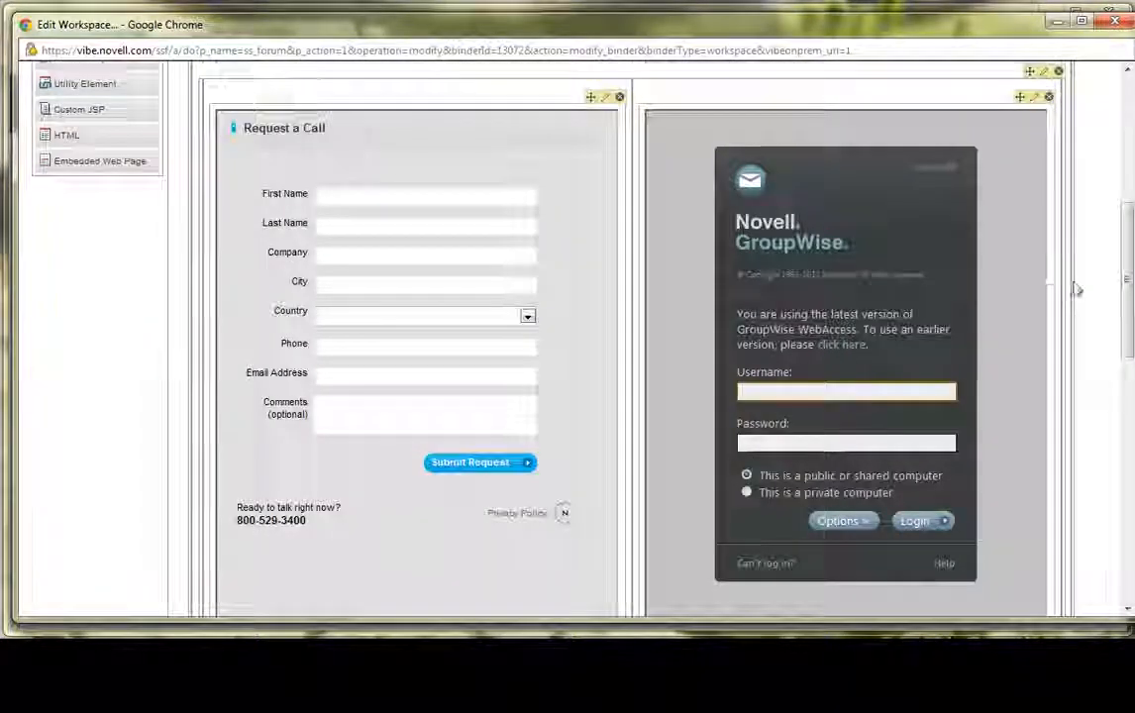
- Save the workspace edits and check the two embedded pages side by side on the landing page
scroll(1080, 431, down, 10)
click(1022, 594)
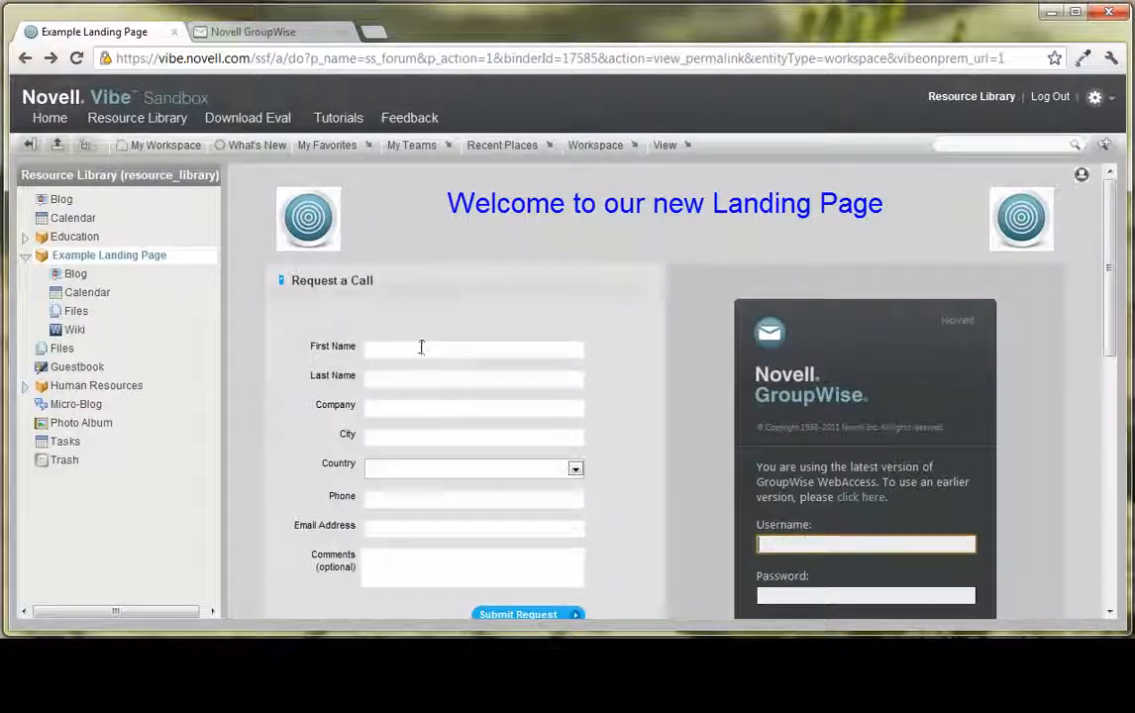
scroll(466, 332, down, 3)
scroll(500, 333, up, 3)
scroll(694, 347, down, 3)
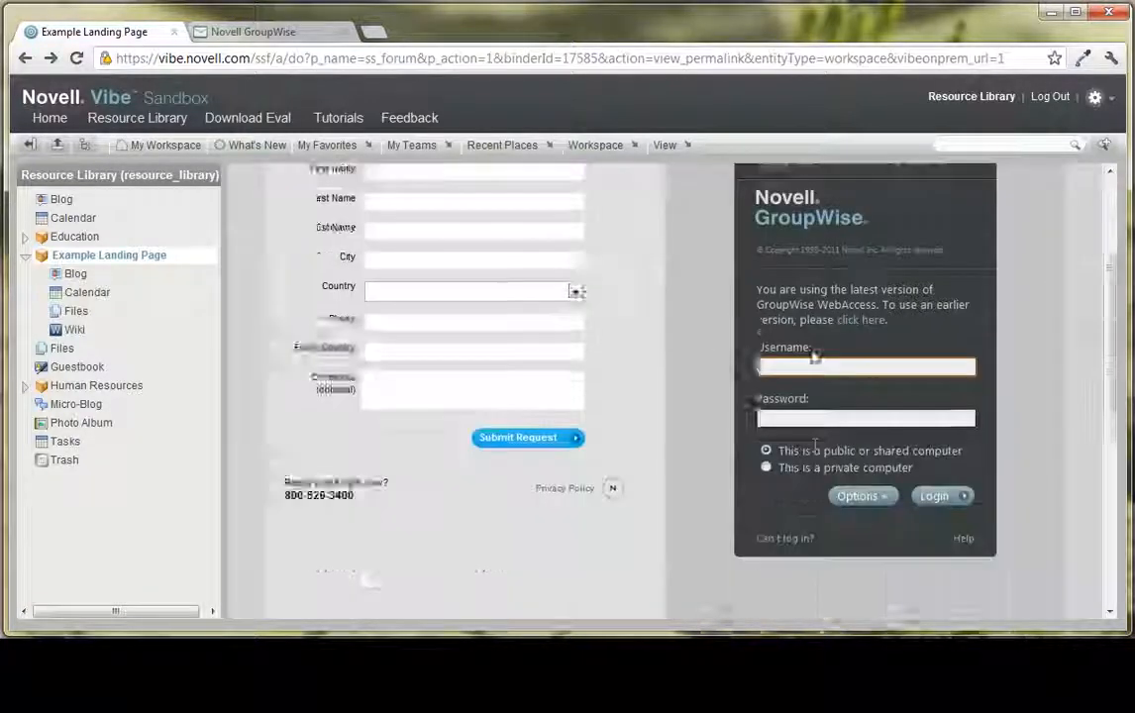
- Log in to the embedded GroupWise page with the account username and password
text(llom)
key(Tab)
text(*******)
key(Return)
- Examine how the GroupWise mailbox, its folder list and its messages fit inside the embedded frame on the landing page
scroll(951, 537, down, 2)
scroll(950, 535, up, 2)
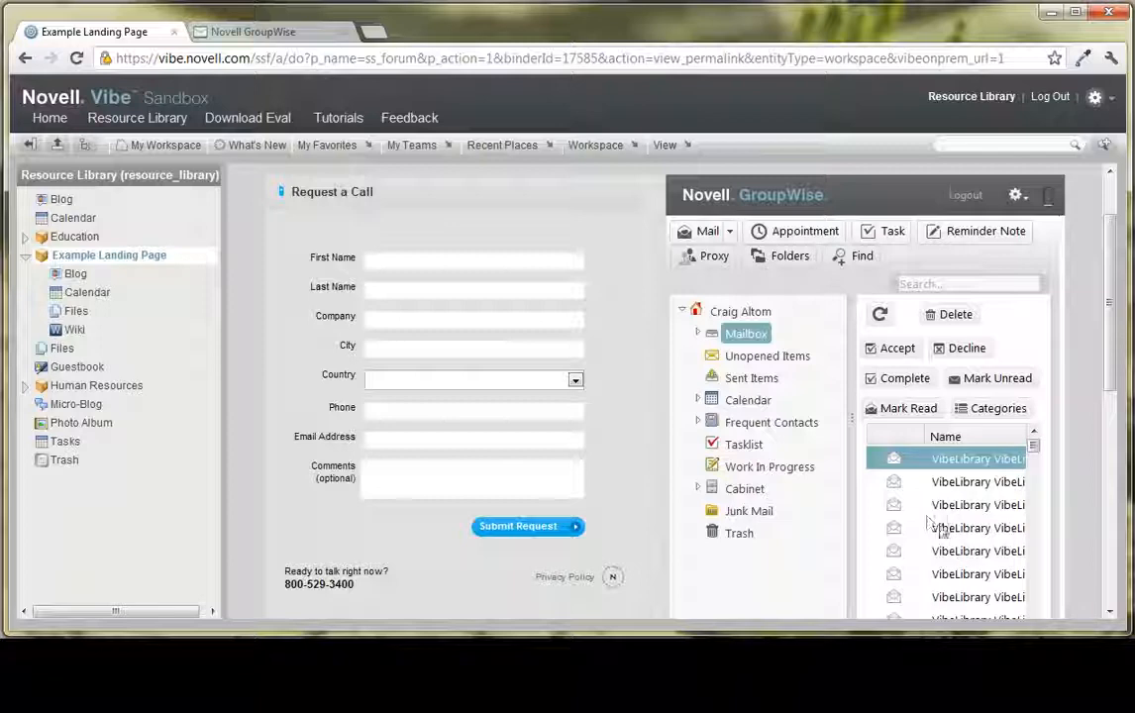
scroll(940, 530, down, 2)
scroll(1111, 429, down, 1)
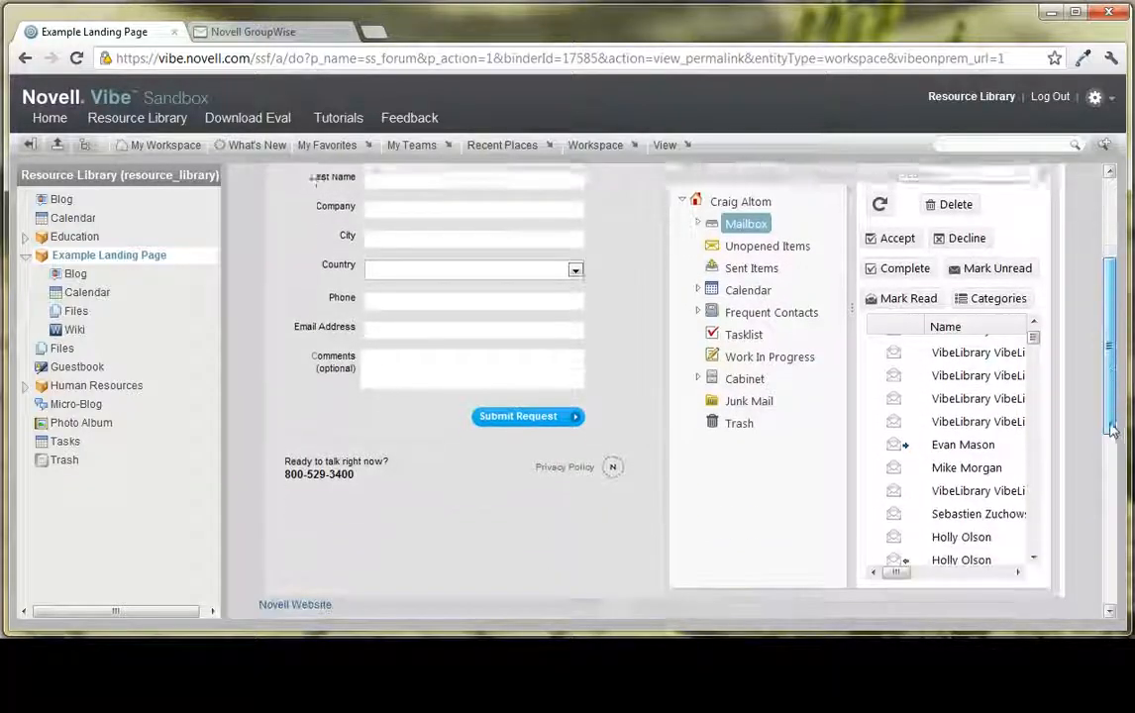
scroll(1111, 429, down, 1)
mouse_move(904, 530)
mouse_down()
mouse_move(950, 528)
mouse_move(900, 529)
mouse_up()
scroll(1047, 470, up, 3)
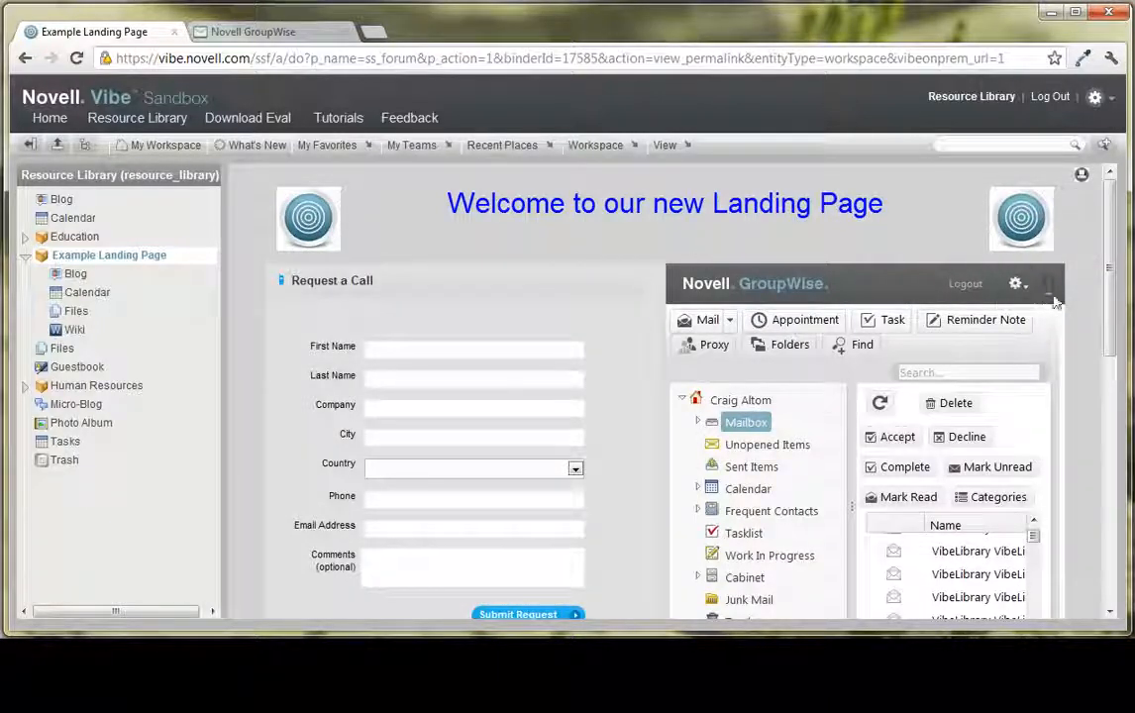
scroll(1052, 297, down, 5)
scroll(1065, 305, up, 5)
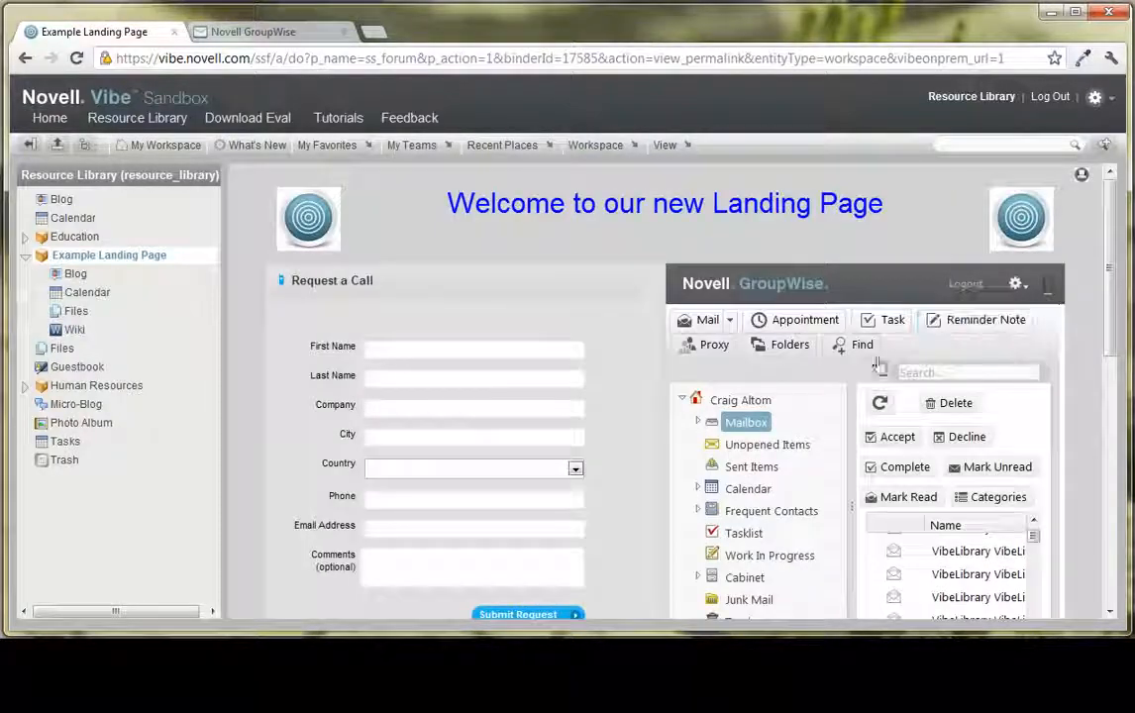
scroll(1068, 458, down, 3)
mouse_move(897, 505)
mouse_down()
mouse_move(958, 508)
mouse_move(896, 506)
mouse_up()
scroll(1061, 470, up, 3)
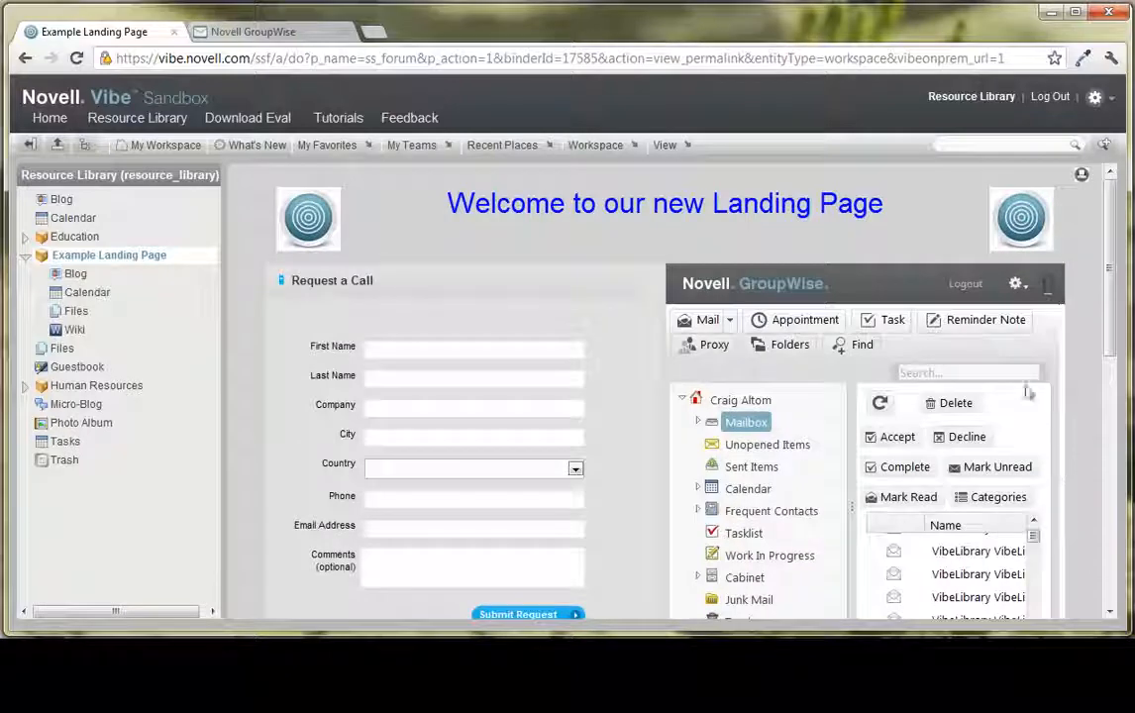
- Log out of the embedded GroupWise mailbox and return to the Example Landing Page through the Resource Library
click(969, 288)
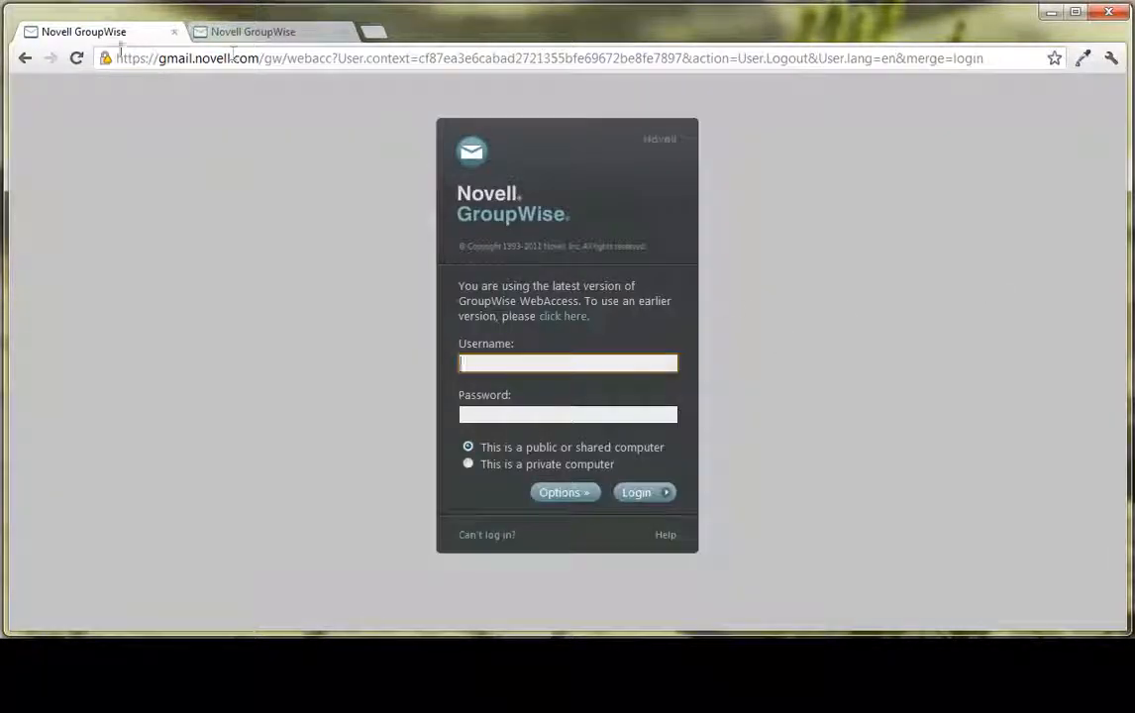
click(25, 58)
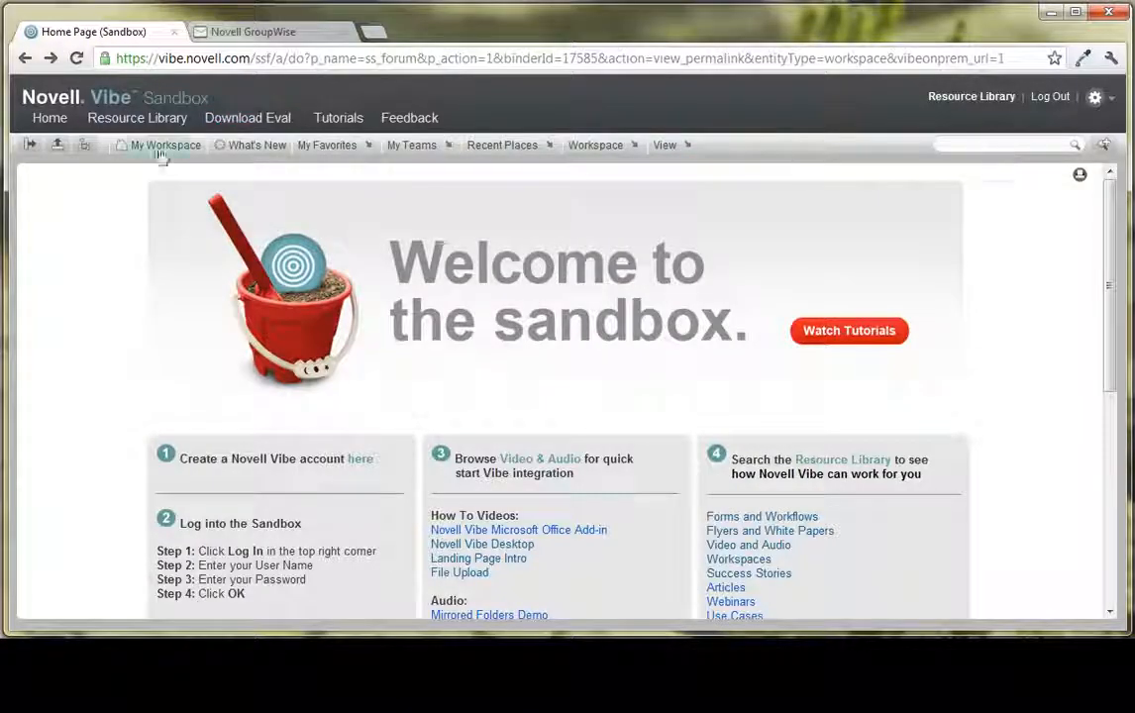
click(124, 117)
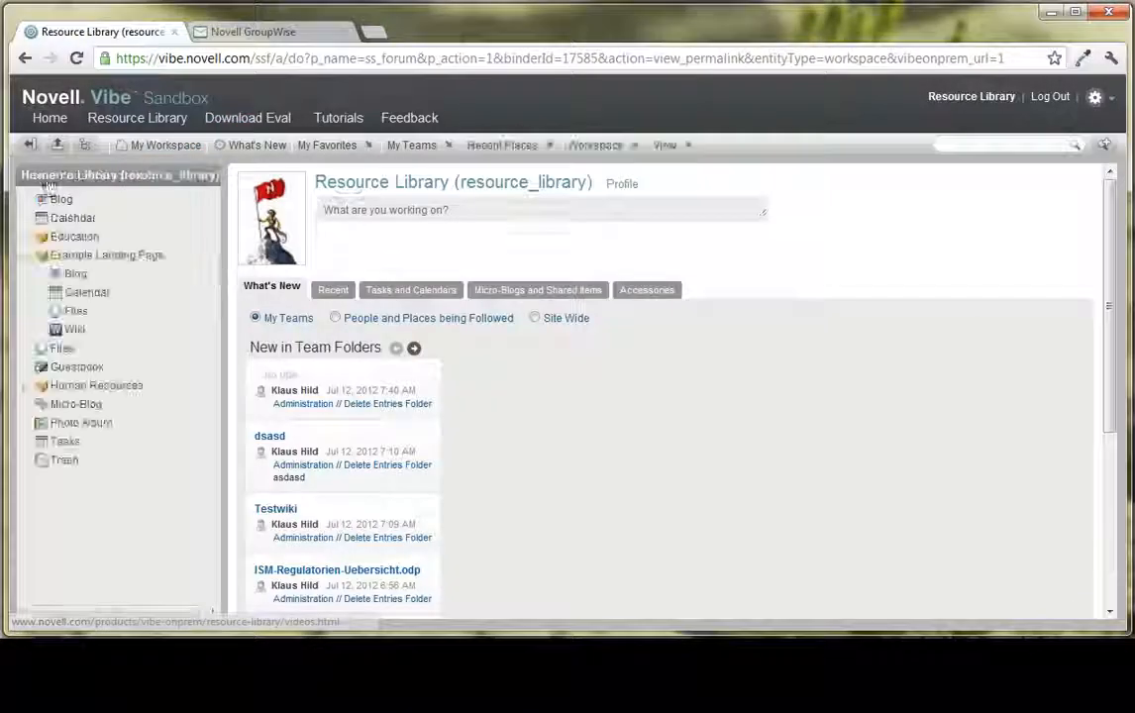
click(74, 256)
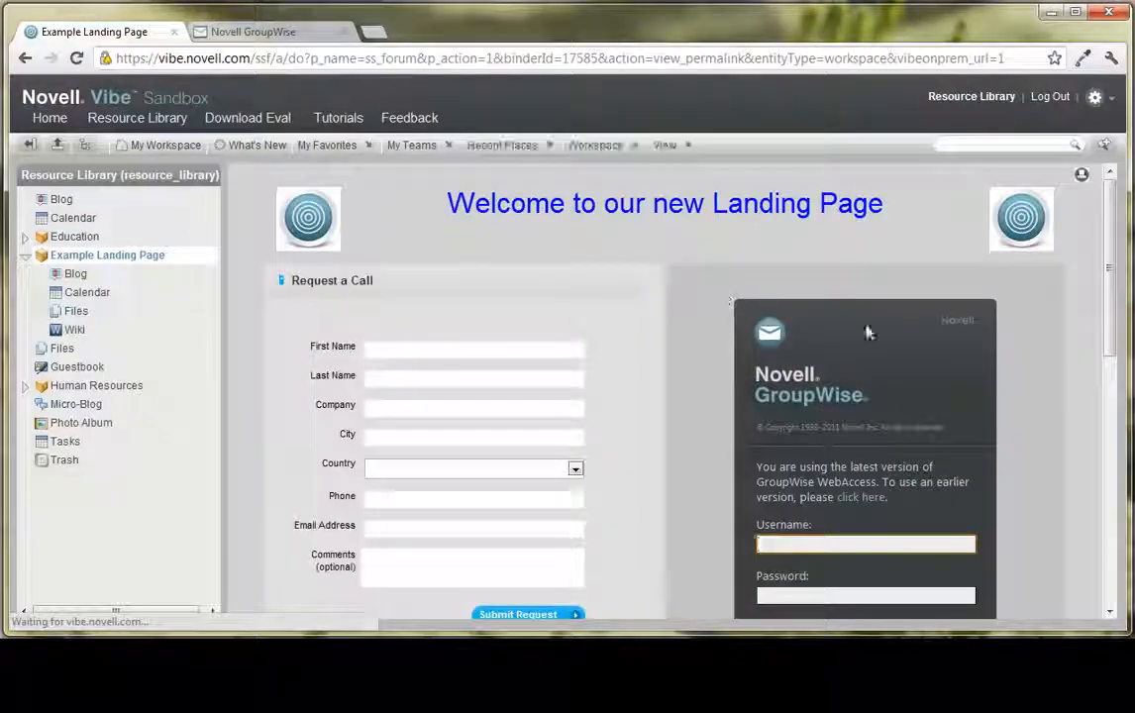
scroll(875, 517, down, 3)
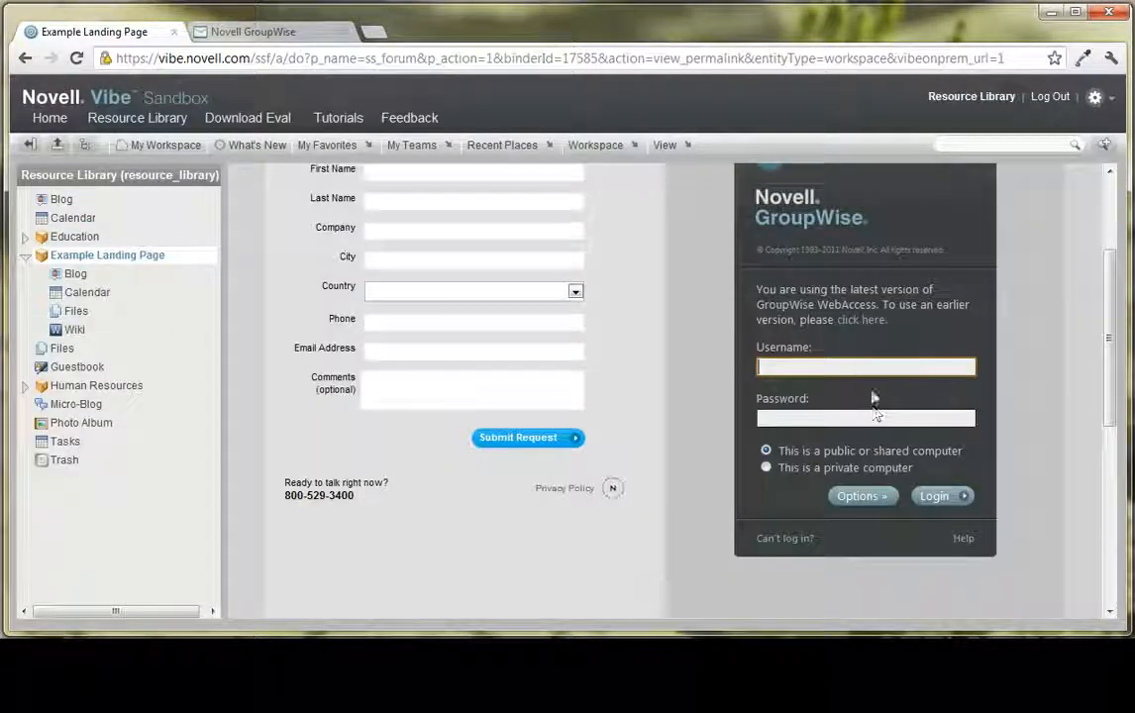
scroll(1010, 436, down, 2)
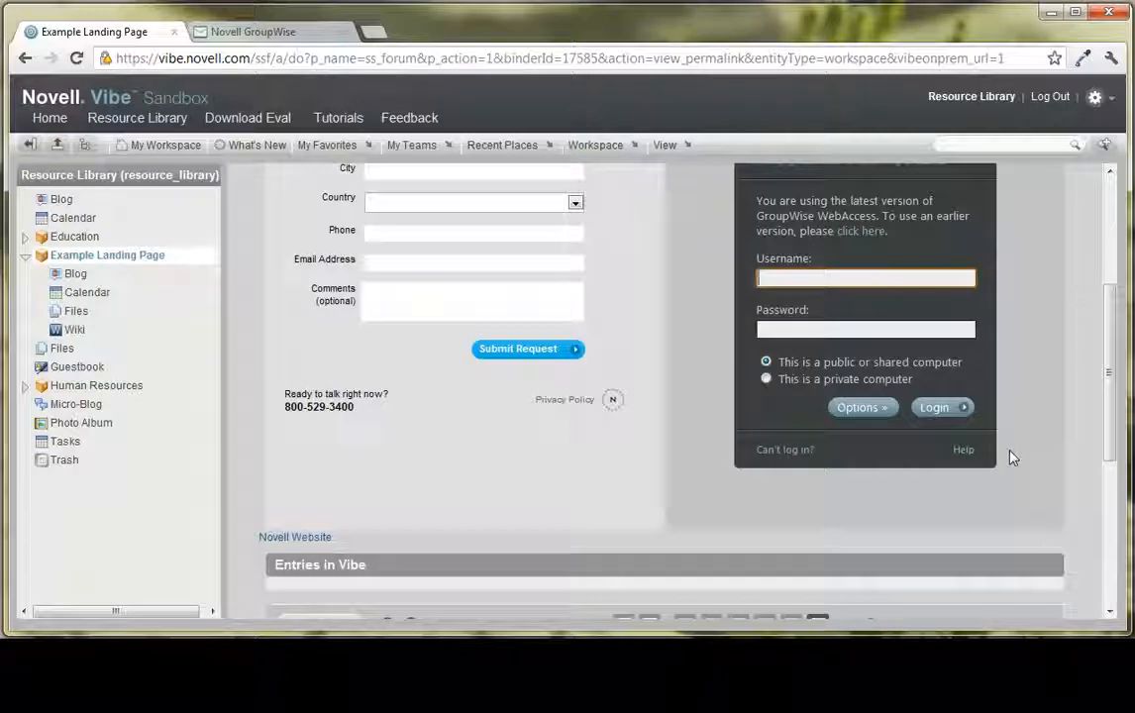
- Review the finished landing page from the welcome heading and embedded pages down to the Novell Website link, Entries in Vibe section and calendar
scroll(1023, 426, down, 5)
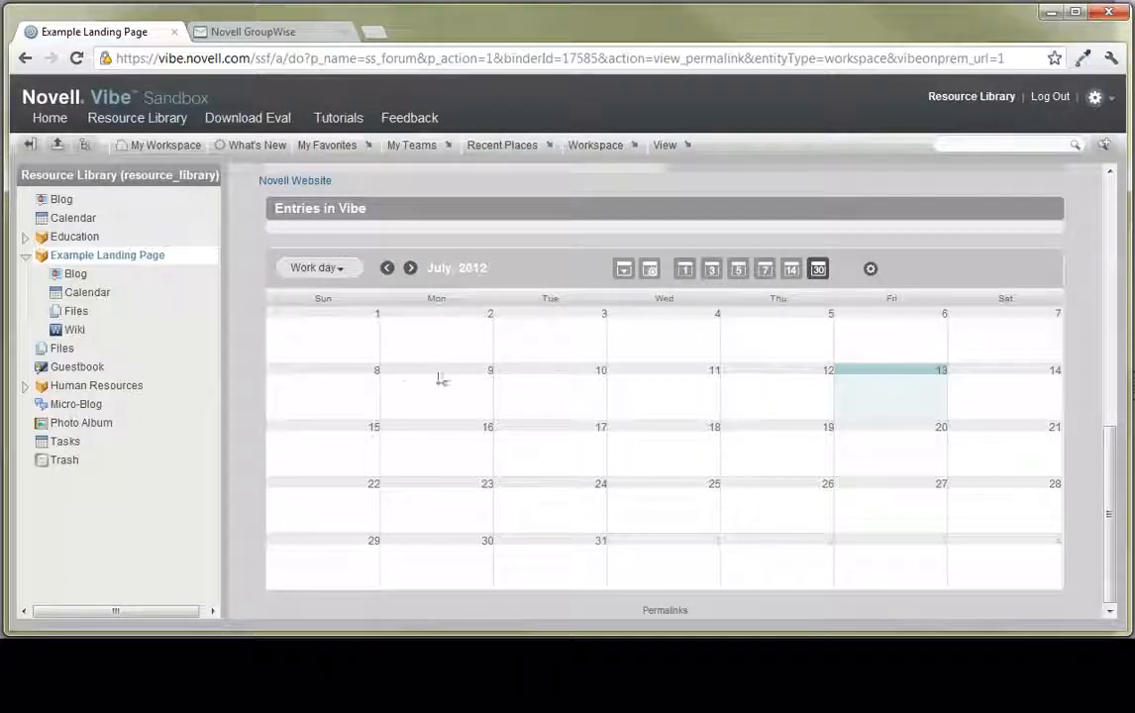
scroll(309, 254, up, 10)
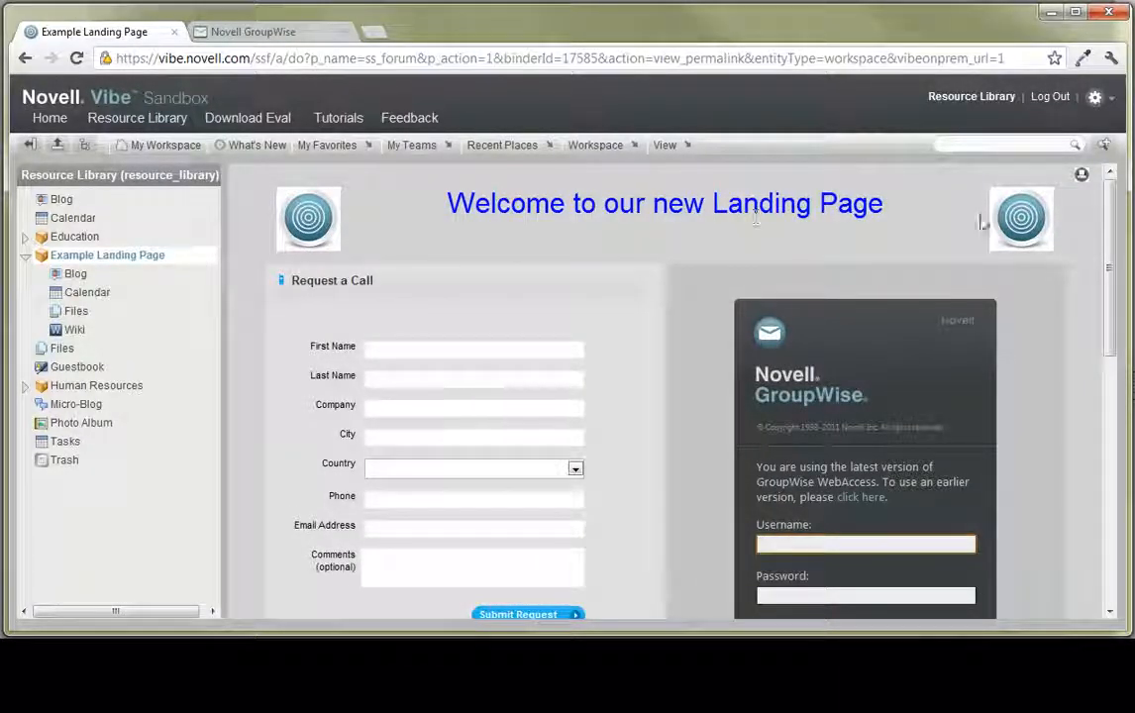
scroll(1050, 223, down, 6)
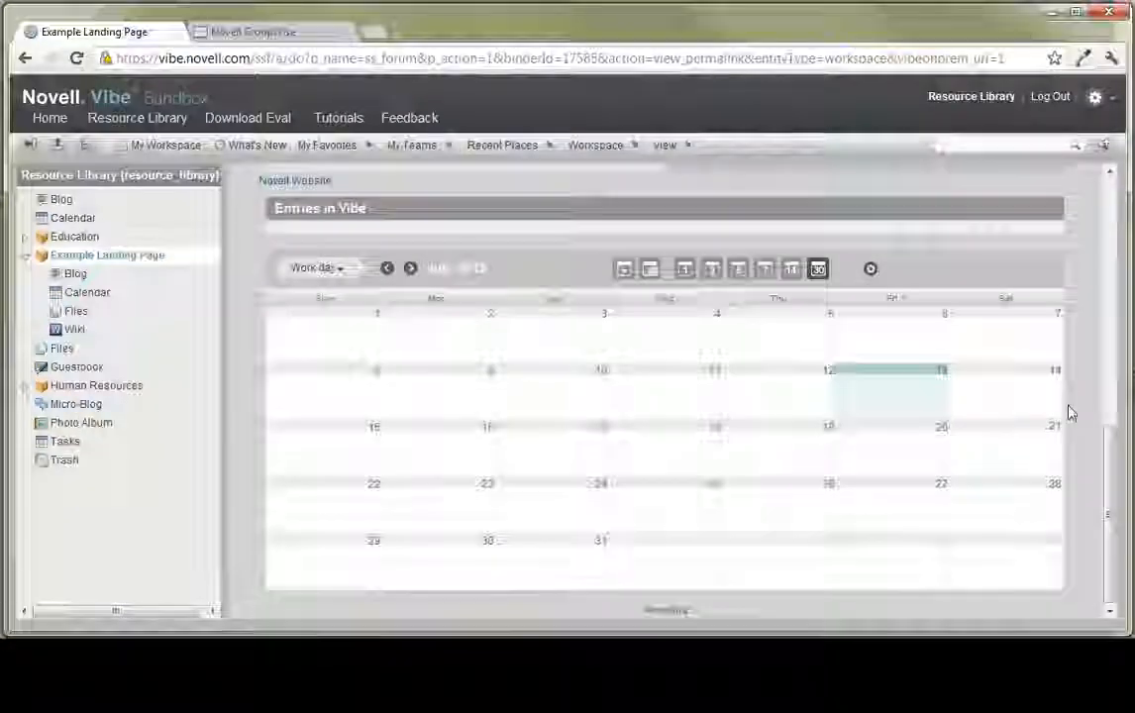
scroll(1069, 410, up, 2)
scroll(481, 392, up, 5)
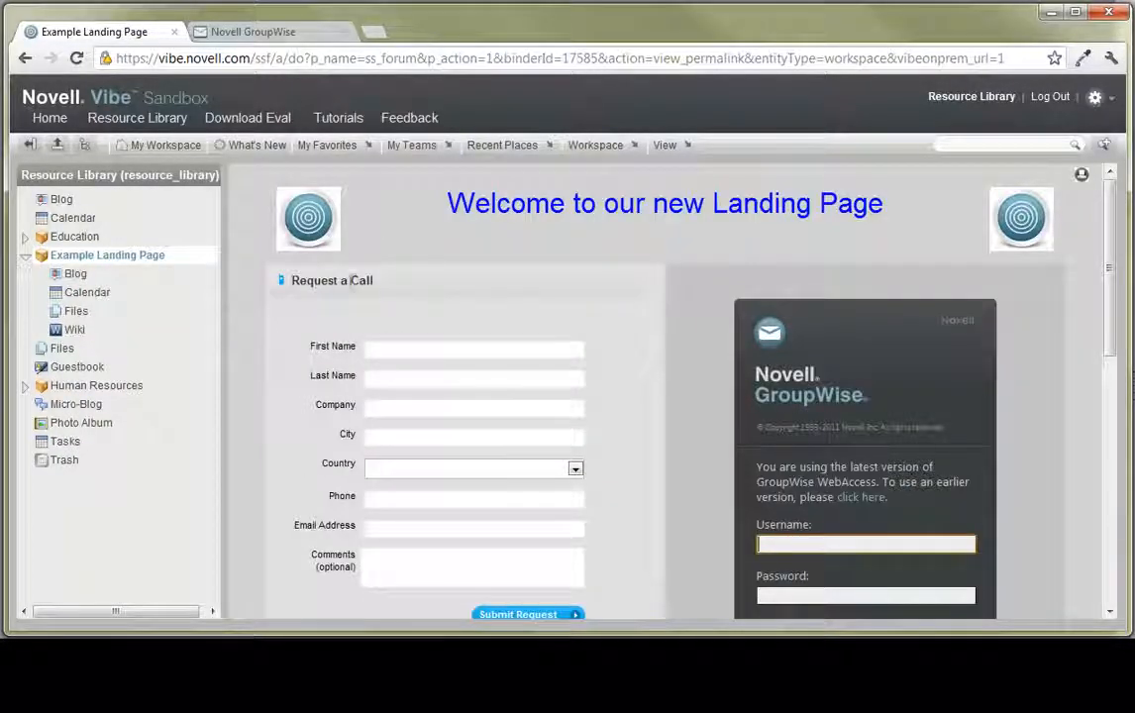
scroll(366, 292, down, 10)
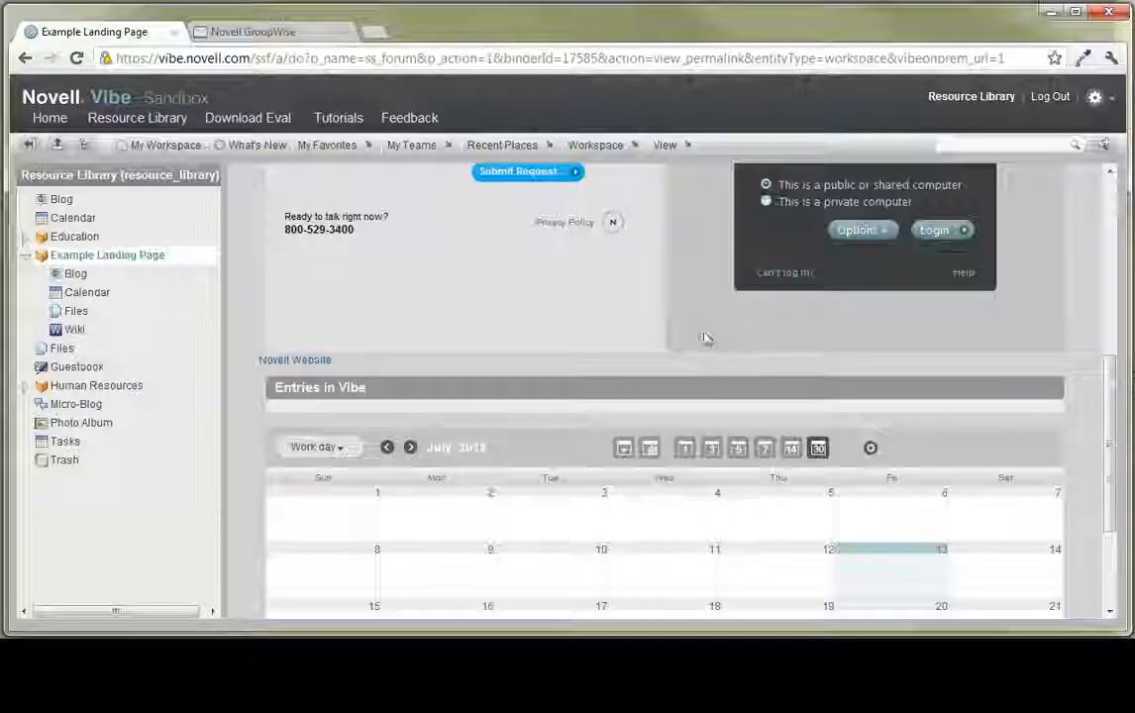
scroll(694, 342, up, 3)
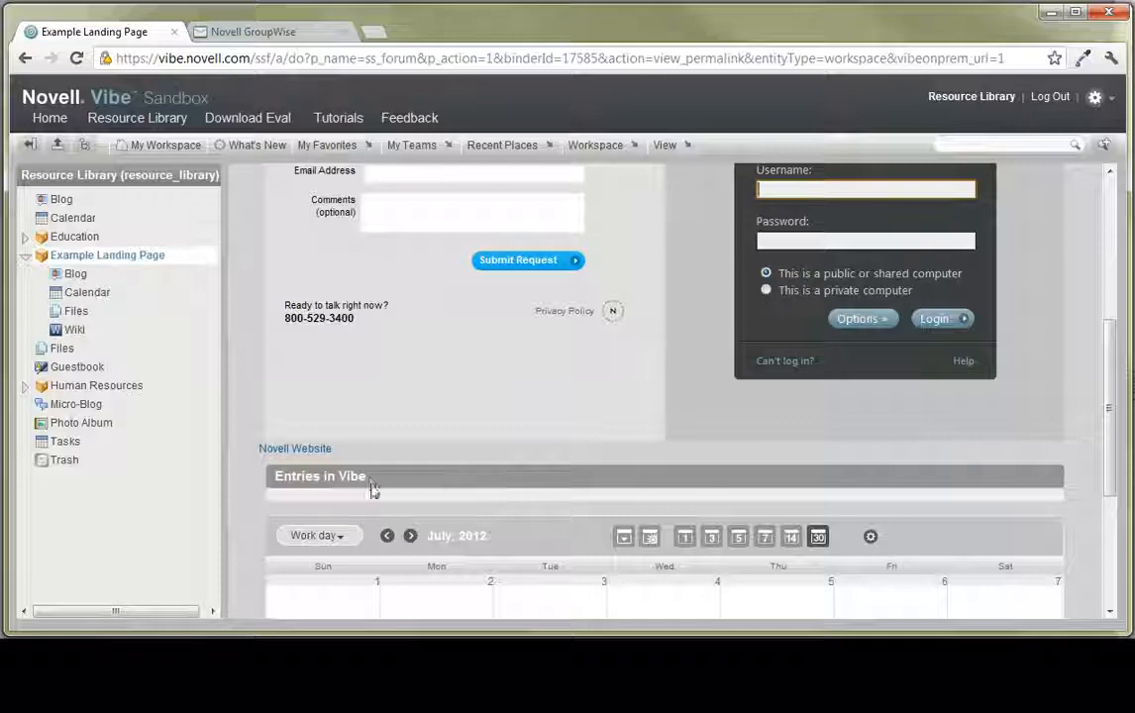
scroll(416, 472, down, 1)
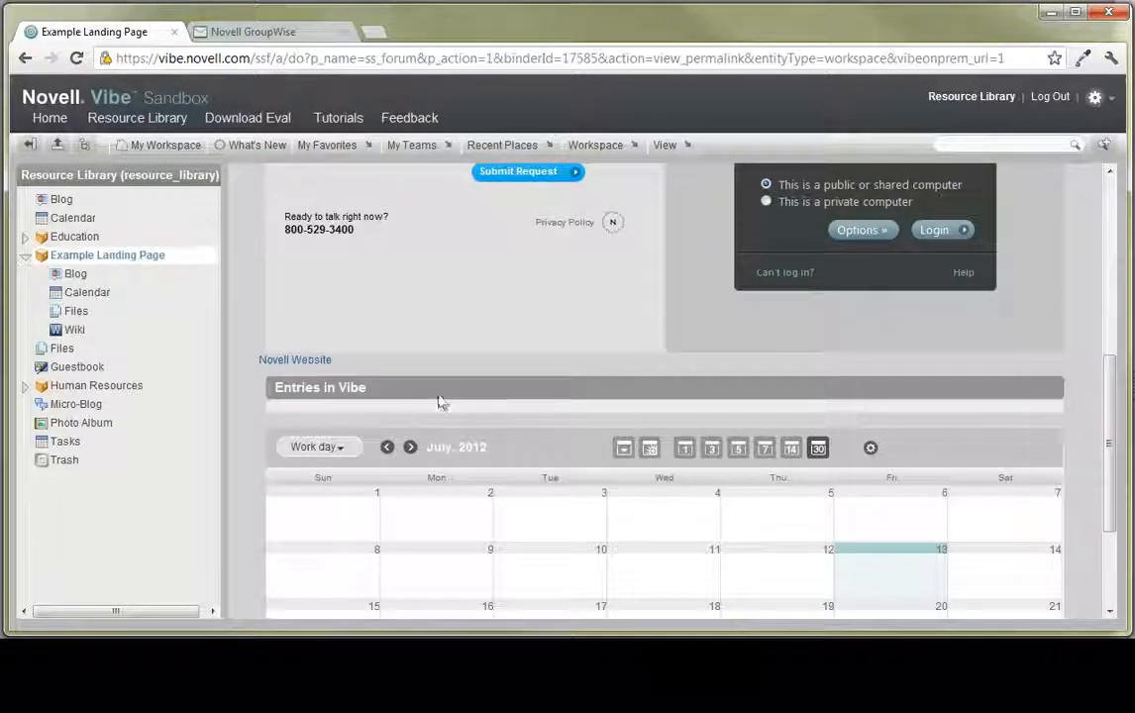
scroll(441, 400, down, 2)
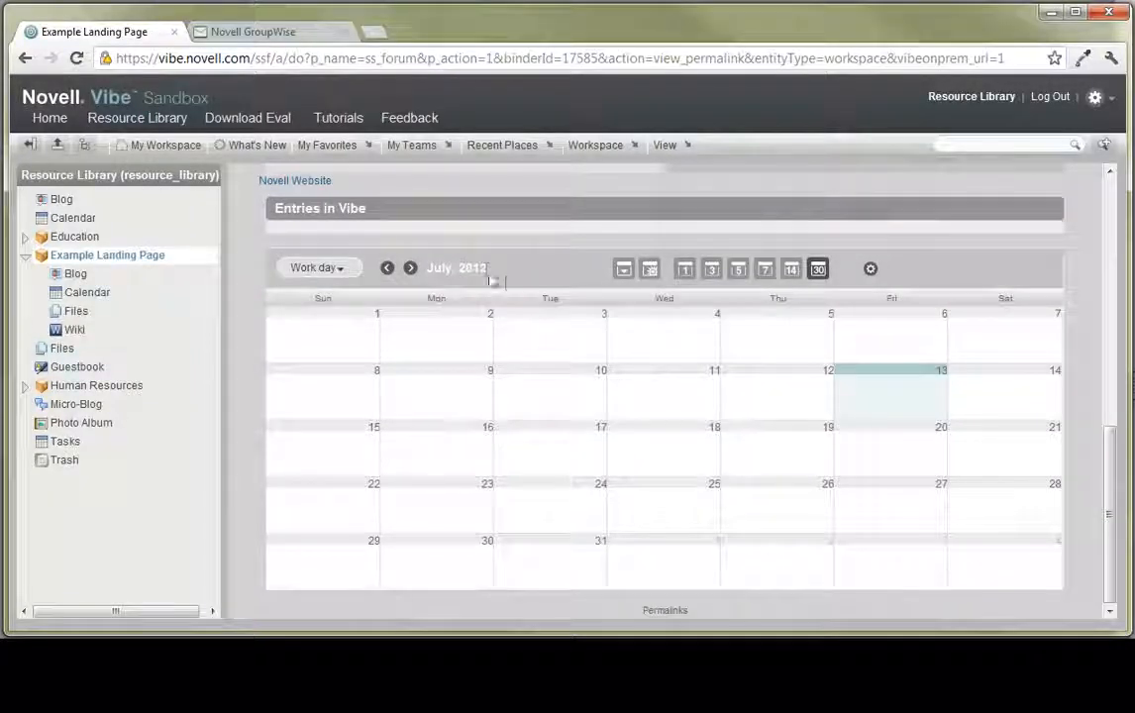
drag(1111, 463, 1095, 215)
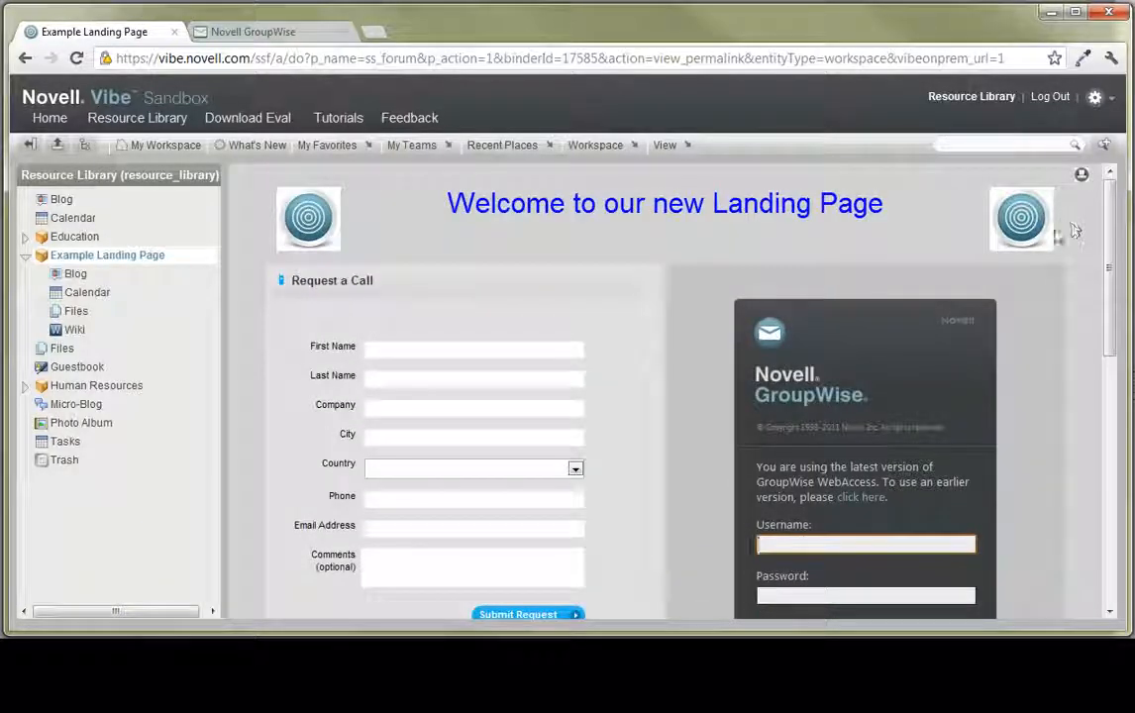